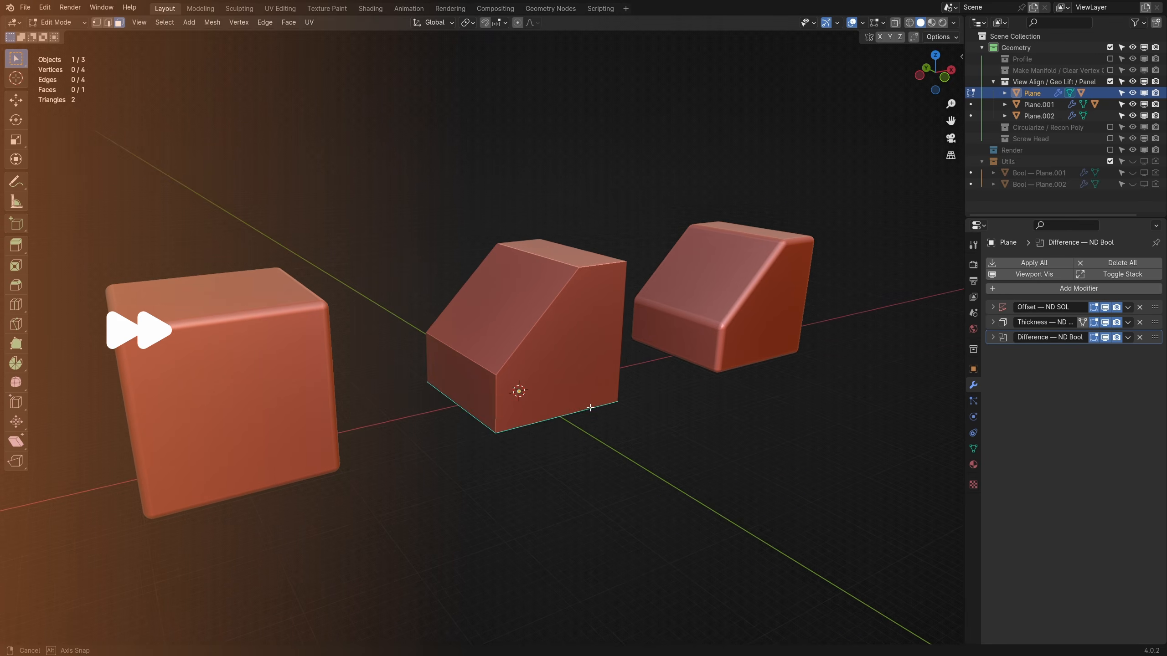
{"action": "key", "text": "alt+z"}
{"action": "key", "text": "alt+z"}
{"action": "mouse_move", "coordinate": [588, 407]}
{"action": "middle_mouse_down"}
{"action": "mouse_move", "coordinate": [789, 524]}
{"action": "mouse_move", "coordinate": [588, 417]}
{"action": "middle_mouse_up"}
{"action": "left_click_drag", "start_coordinate": [391, 149], "coordinate": [586, 430]}
{"action": "key", "text": "alt+s"}
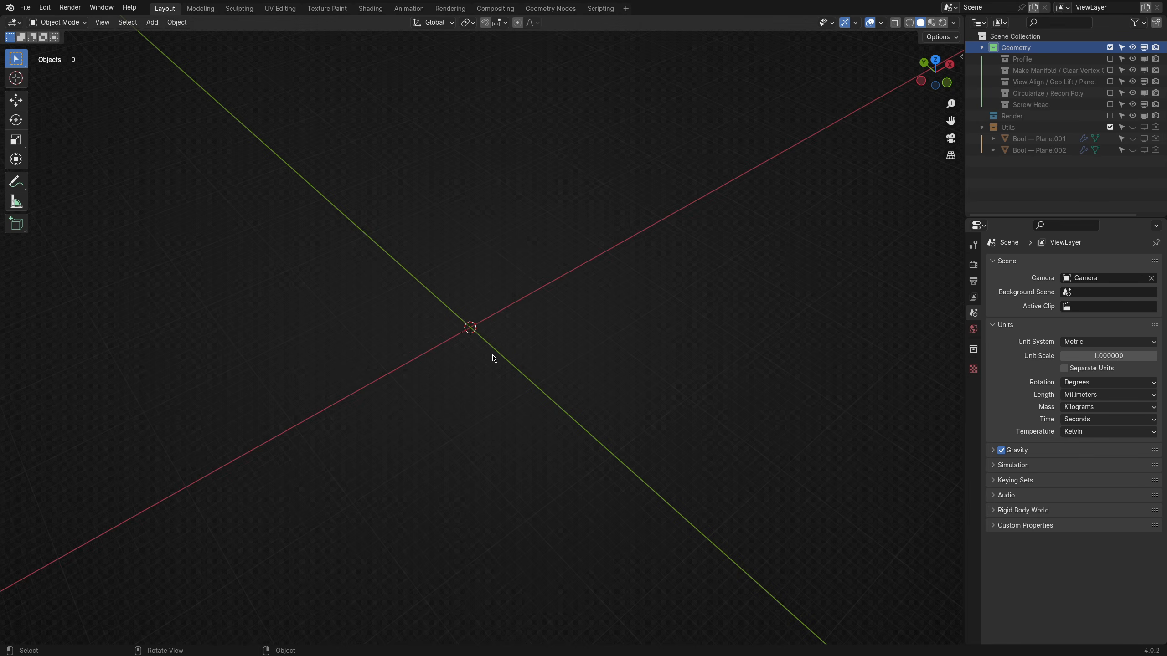
Look through the ND add-on's Sketch tools in both its pop-up list and the viewport sidebar.
{"action": "key", "text": "shift+2"}
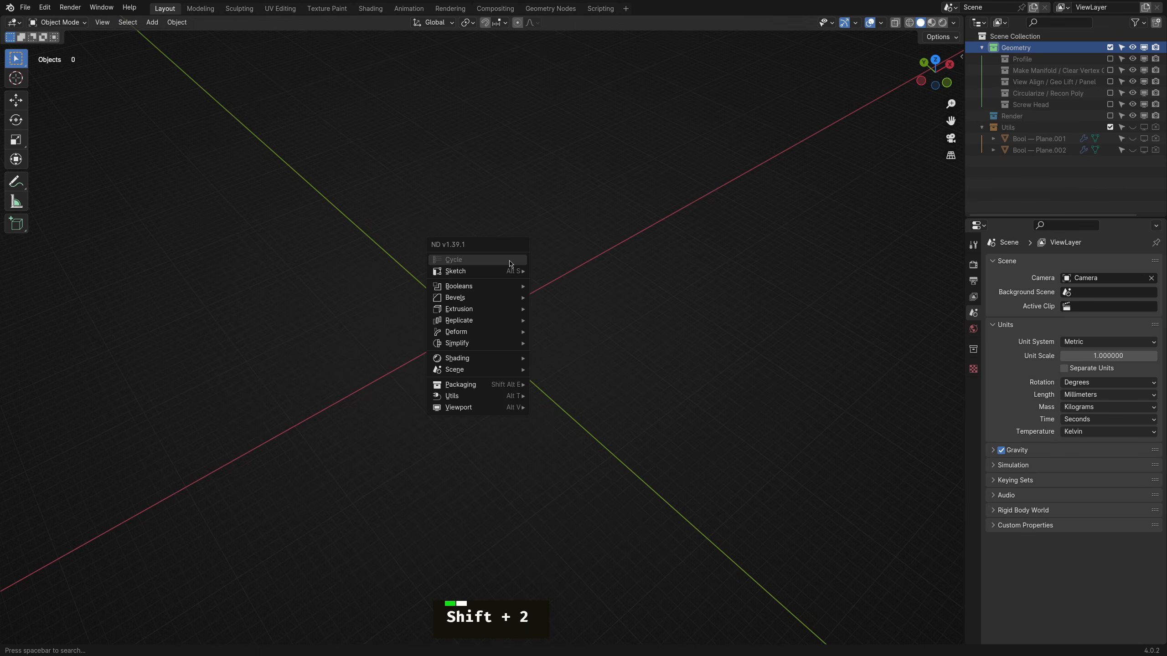
{"action": "mouse_move", "coordinate": [504, 274]}
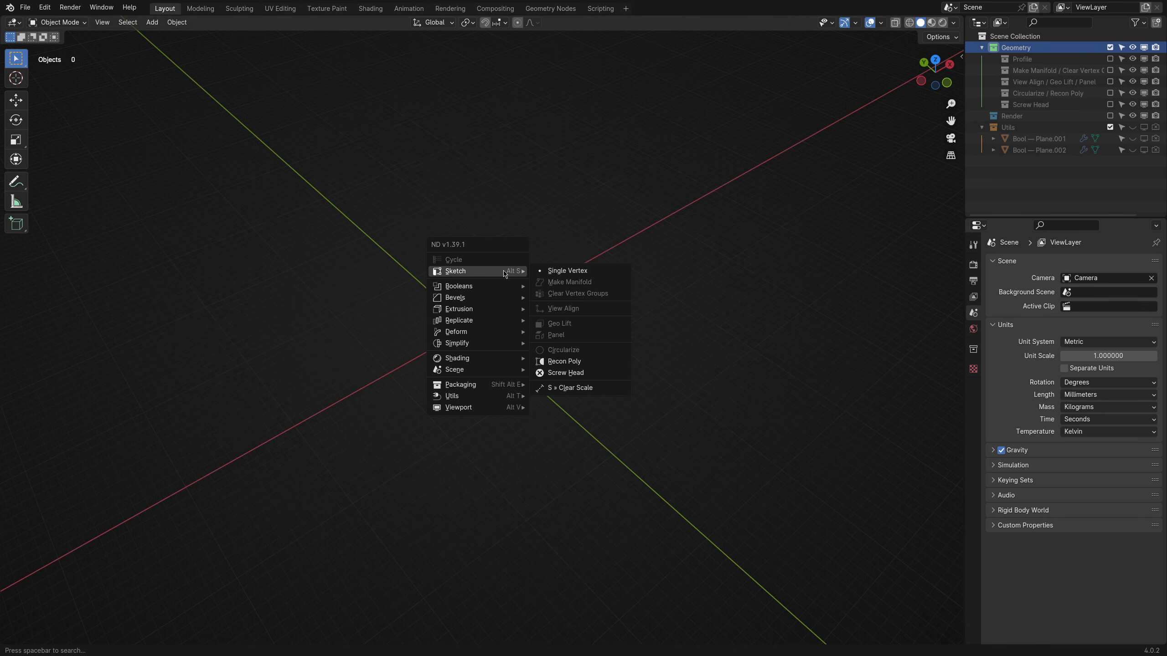
{"action": "key", "text": "n"}
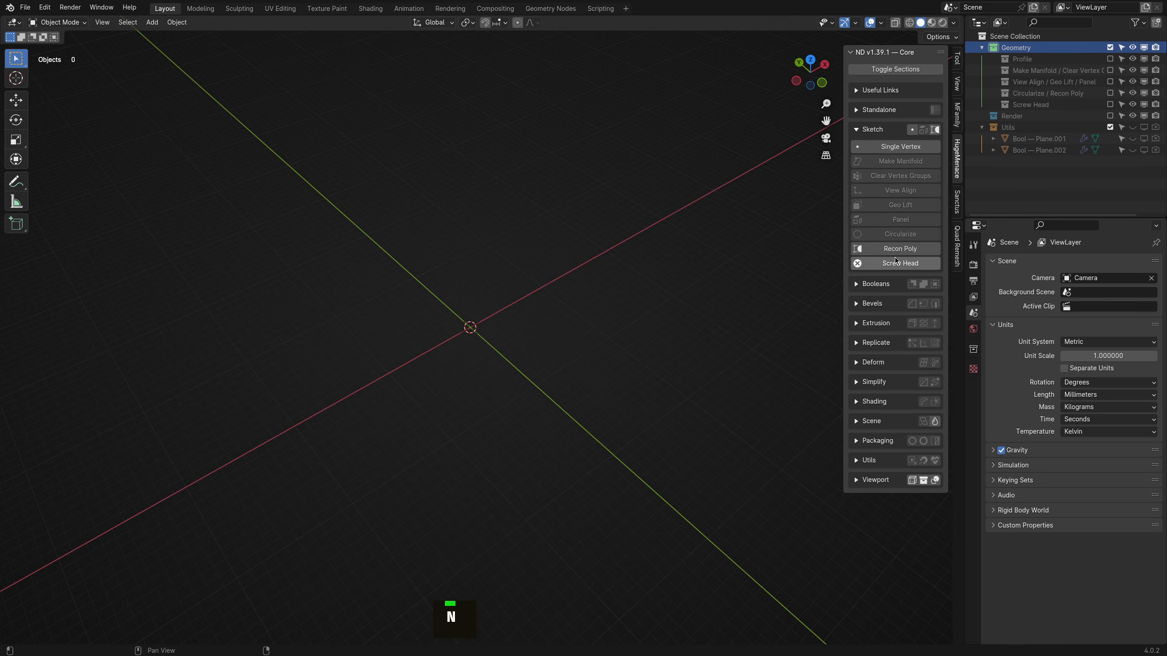
{"action": "key", "text": "n"}
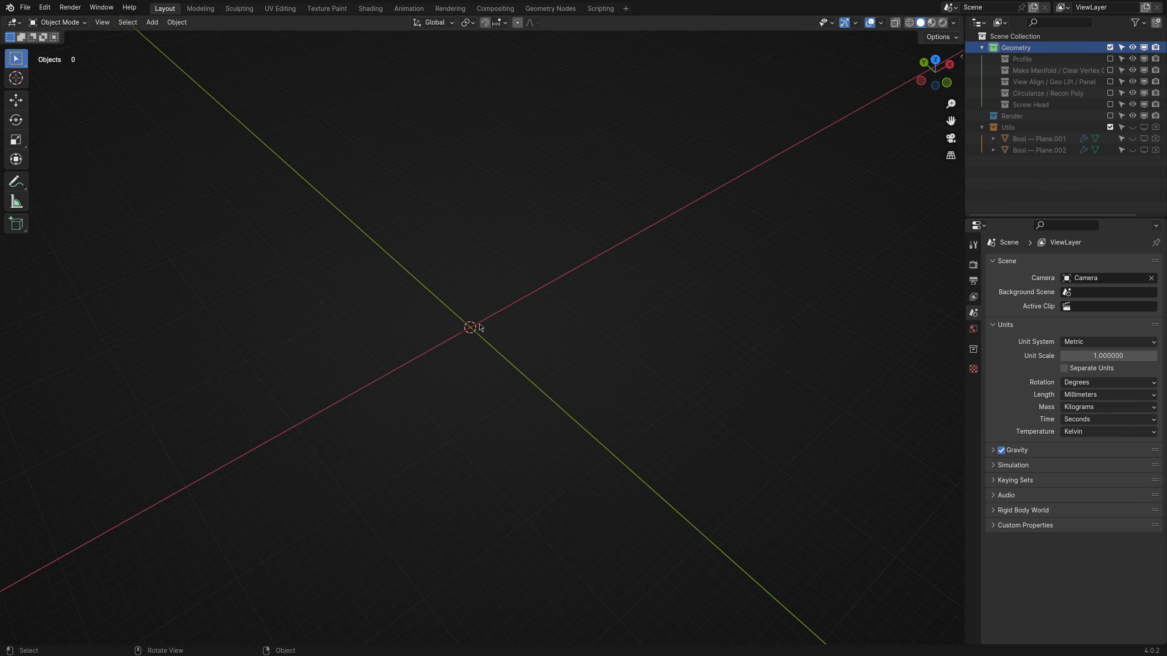
Create an ND Single Vertex sketch object at the 3D cursor and try moving its vertex.
{"action": "key", "text": "alt+s"}
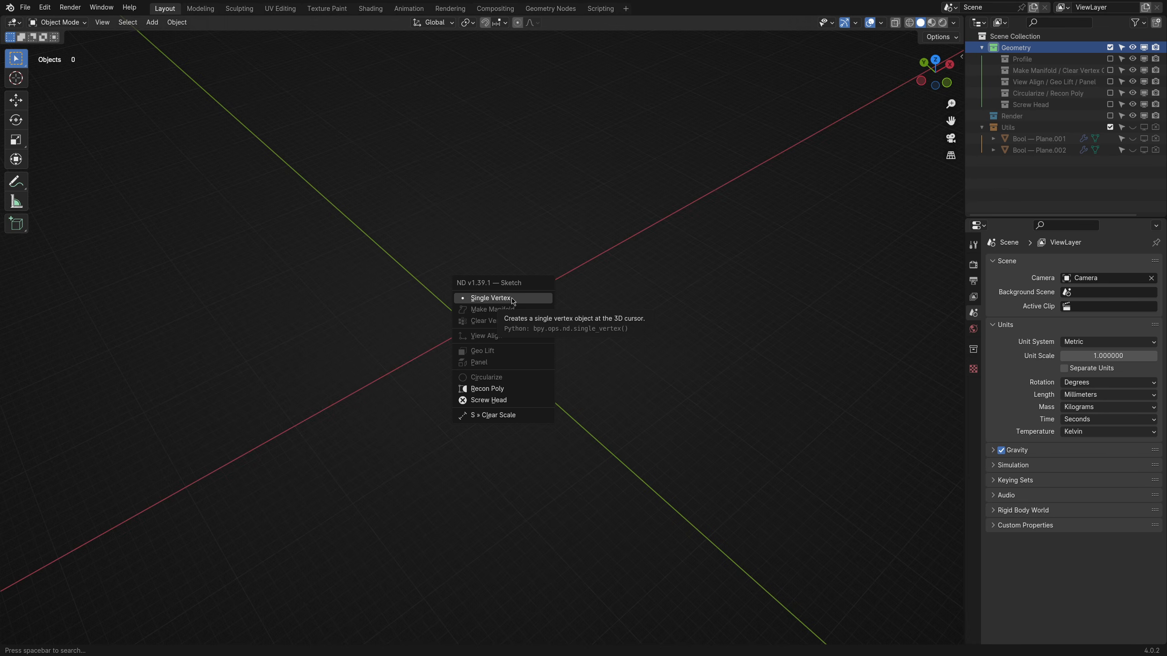
{"action": "left_click", "coordinate": [490, 297]}
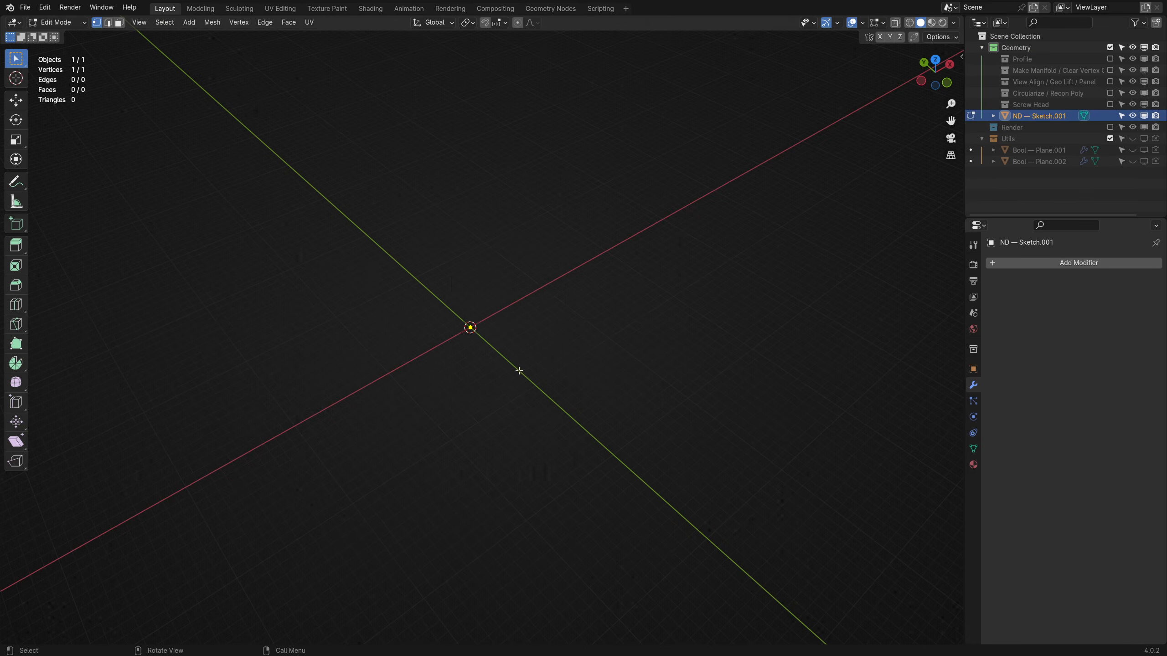
{"action": "middle_click_drag", "start_coordinate": [519, 371], "coordinate": [487, 318]}
{"action": "key", "text": "g"}
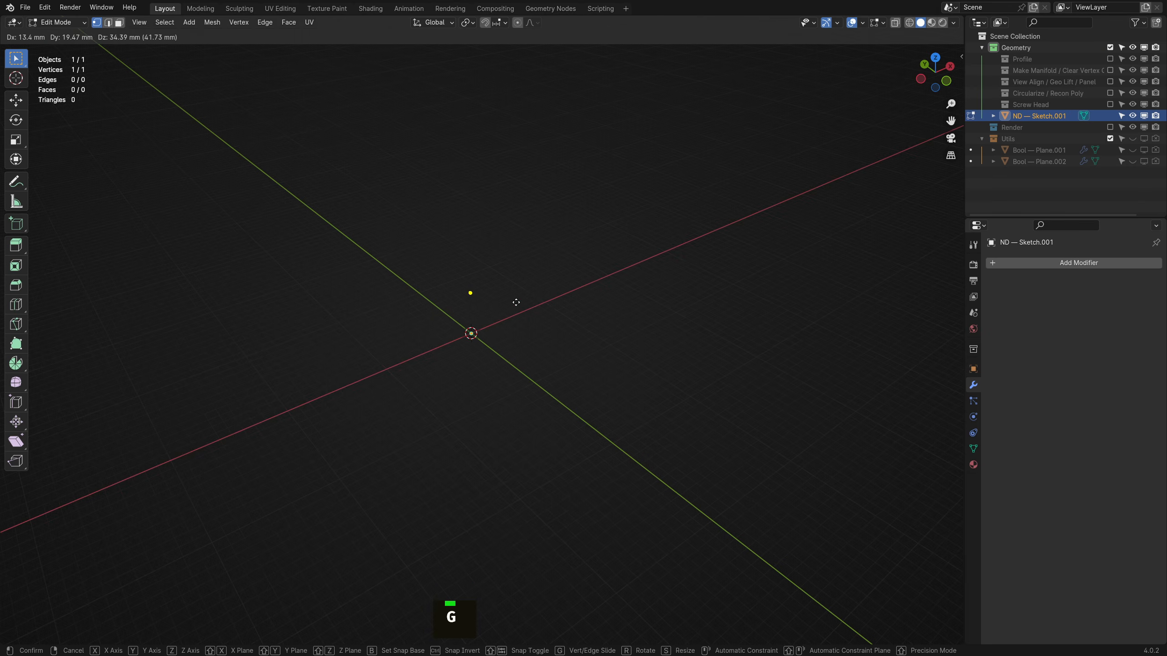
{"action": "right_click", "coordinate": [555, 280]}
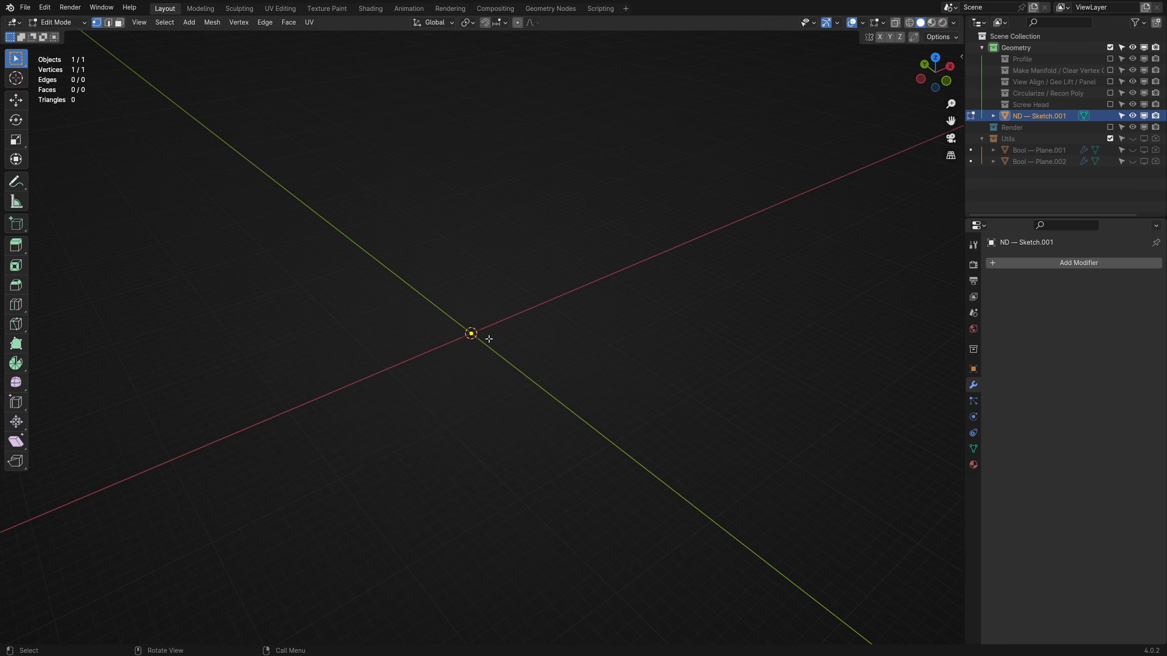
Extrude the vertex four times to draw a freehand open outline of four edges starting at the origin.
{"action": "key", "text": "e"}
{"action": "left_click", "coordinate": [585, 273]}
{"action": "key", "text": "e"}
{"action": "left_click", "coordinate": [544, 156]}
{"action": "key", "text": "e"}
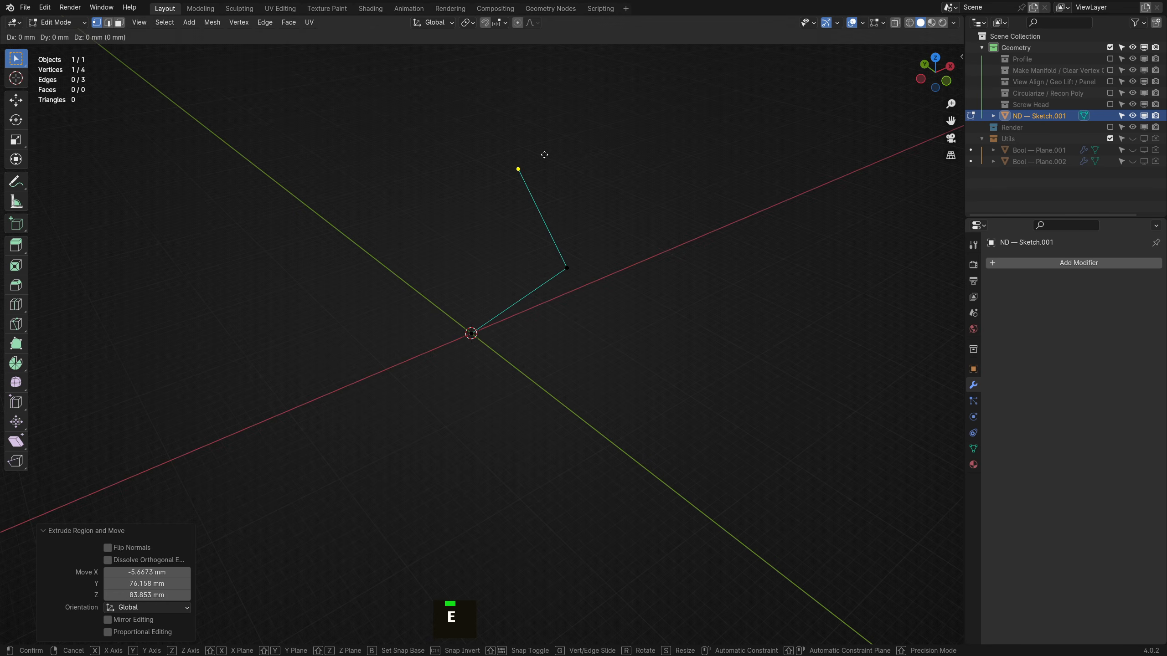
{"action": "left_click", "coordinate": [446, 159]}
{"action": "key", "text": "e"}
{"action": "left_click", "coordinate": [403, 237]}
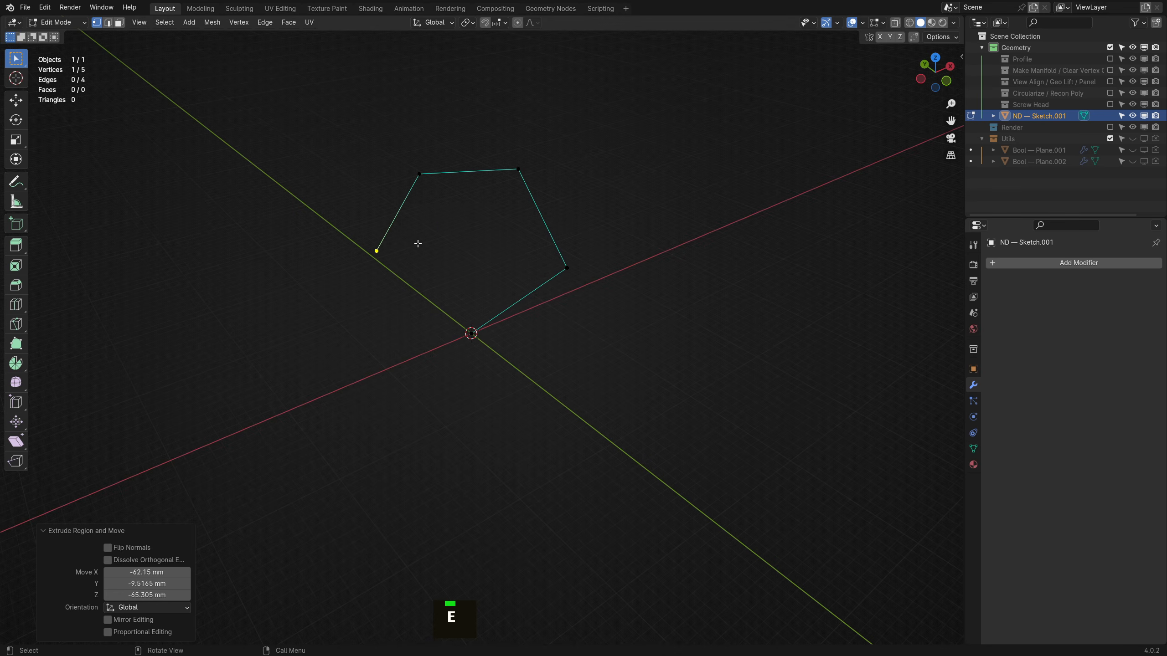
Return to object mode and delete the freehand sketch object.
{"action": "key", "text": "Tab"}
{"action": "key", "text": "Escape"}
{"action": "middle_click_drag", "start_coordinate": [524, 263], "coordinate": [636, 288]}
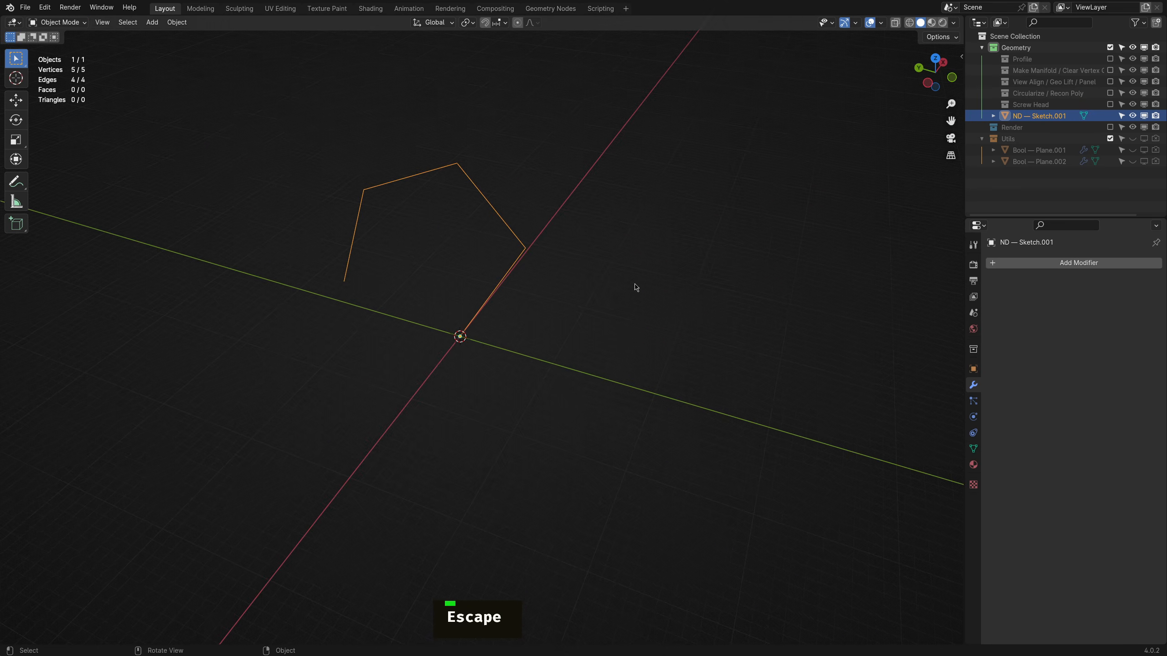
{"action": "key", "text": "x"}
Enable the Profile collection so that its zigzag profile sketch can be worked on.
{"action": "left_click", "coordinate": [1110, 58]}
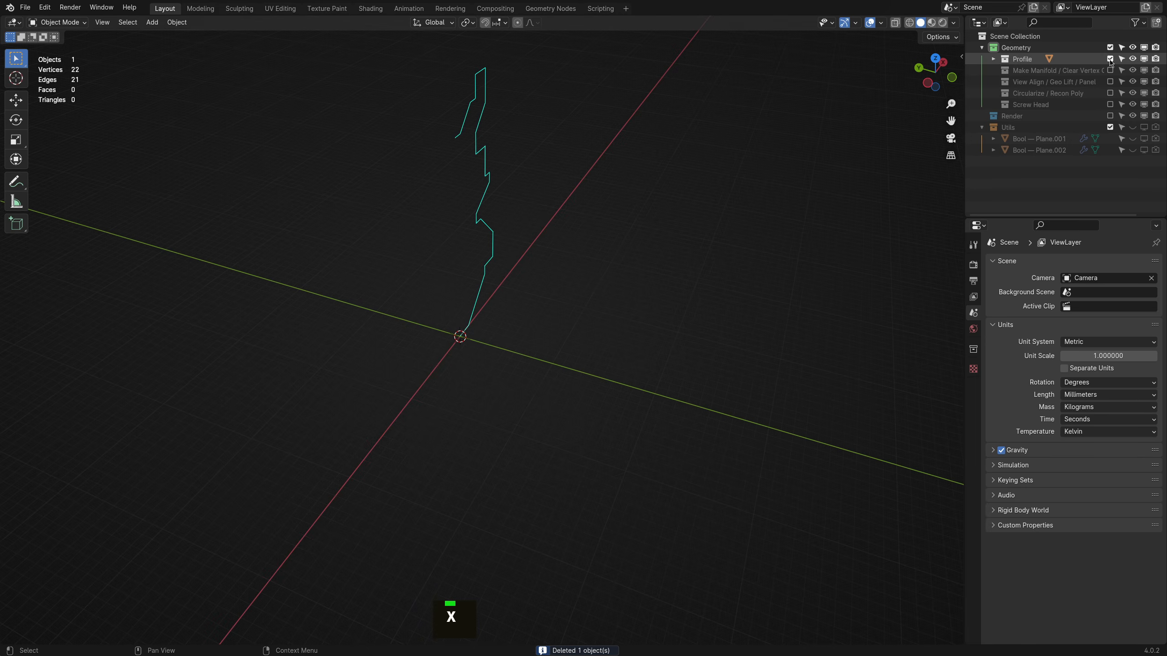
{"action": "key", "text": "grave"}
{"action": "left_click", "coordinate": [486, 204]}
{"action": "middle_click_drag", "start_coordinate": [553, 213], "coordinate": [651, 396], "text": "shift"}
Revolve the zigzag profile 360° around the Z axis with the ND Screw tool.
{"action": "left_click", "coordinate": [529, 308]}
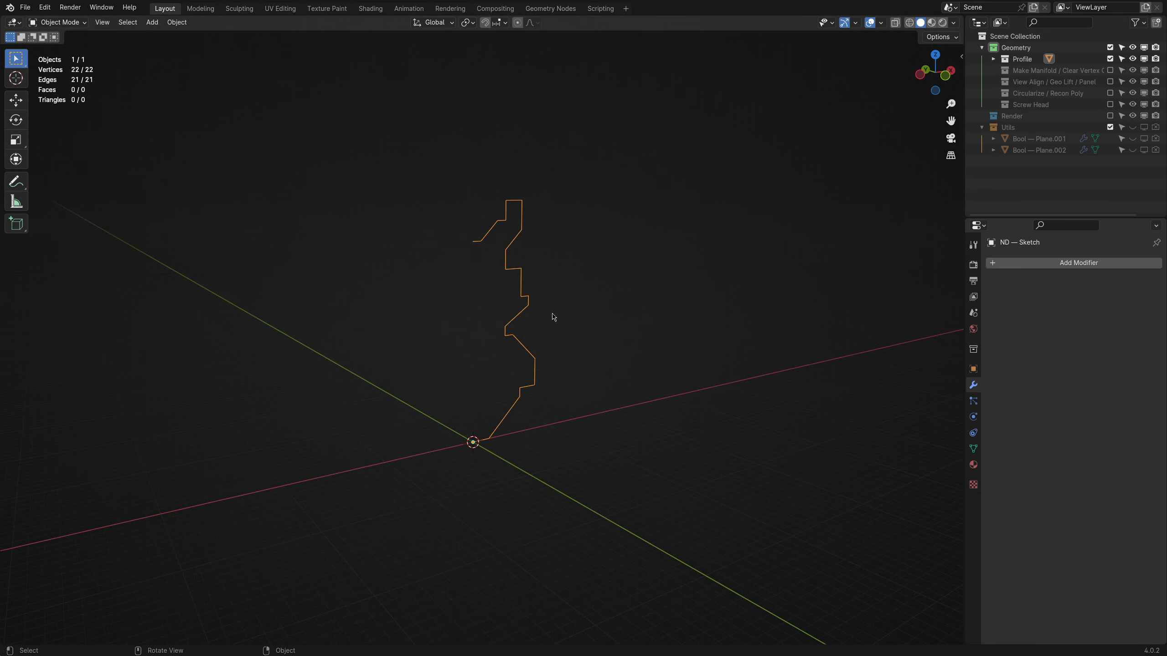
{"action": "key", "text": "f"}
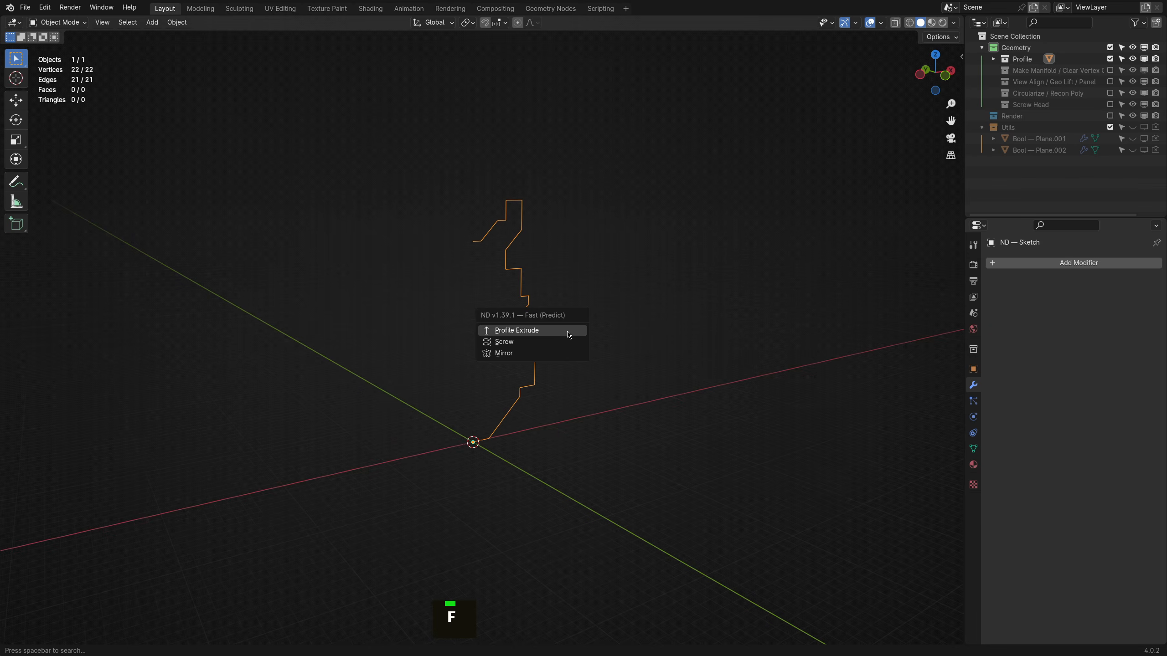
{"action": "left_click", "coordinate": [566, 343]}
{"action": "scroll", "coordinate": [565, 343], "scroll_direction": "up", "scroll_amount": 10}
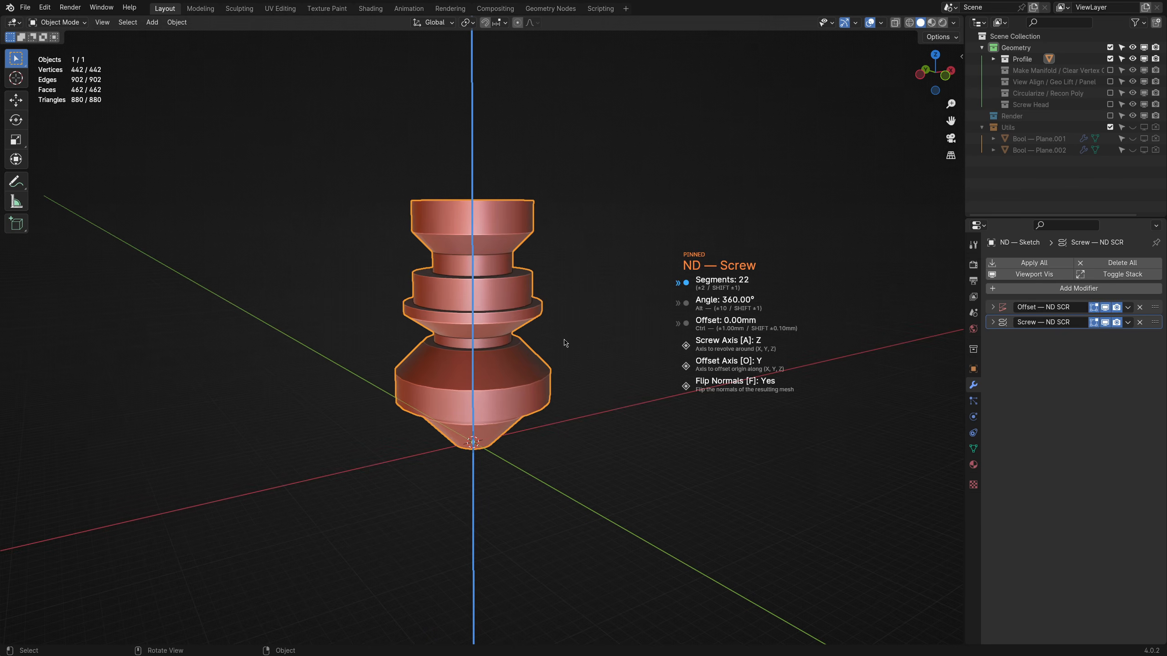
{"action": "scroll", "coordinate": [565, 343], "scroll_direction": "up", "scroll_amount": 3}
{"action": "key", "text": "f"}
{"action": "left_click", "coordinate": [565, 343]}
Remove the ND Screw operation from the revolved profile.
{"action": "middle_click_drag", "start_coordinate": [610, 271], "coordinate": [565, 282]}
{"action": "key", "text": "f"}
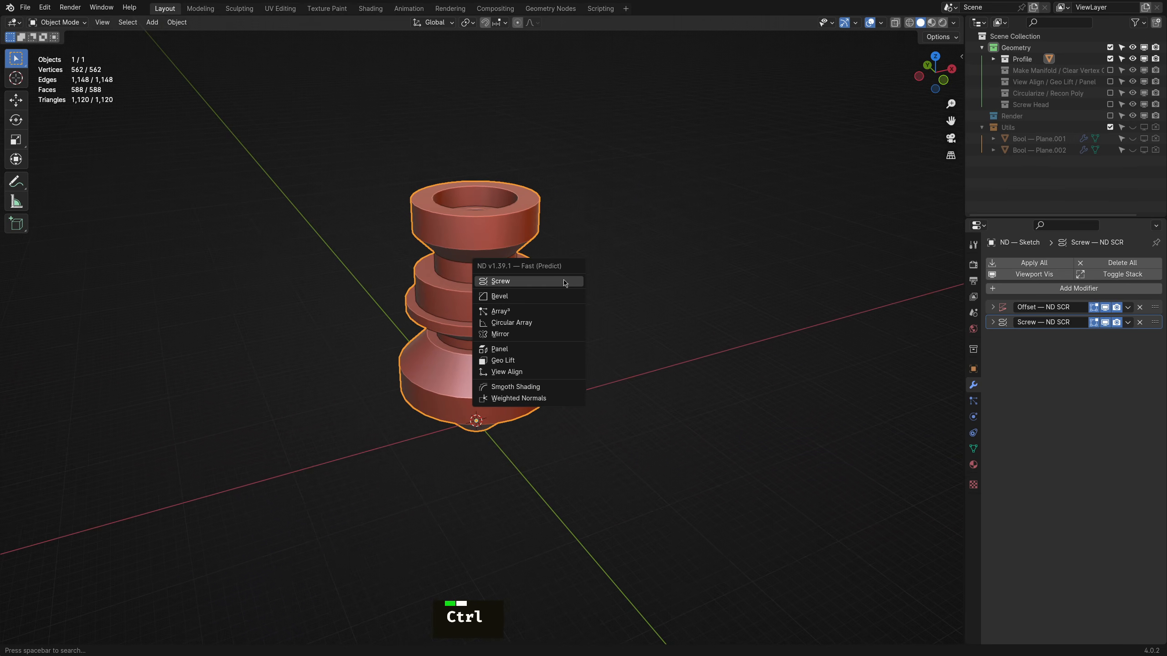
{"action": "left_click", "coordinate": [565, 281], "text": "ctrl"}
Extrude the zigzag profile 107.50 mm along the Y axis with ND Profile Extrude and neutral weighting.
{"action": "key", "text": "f"}
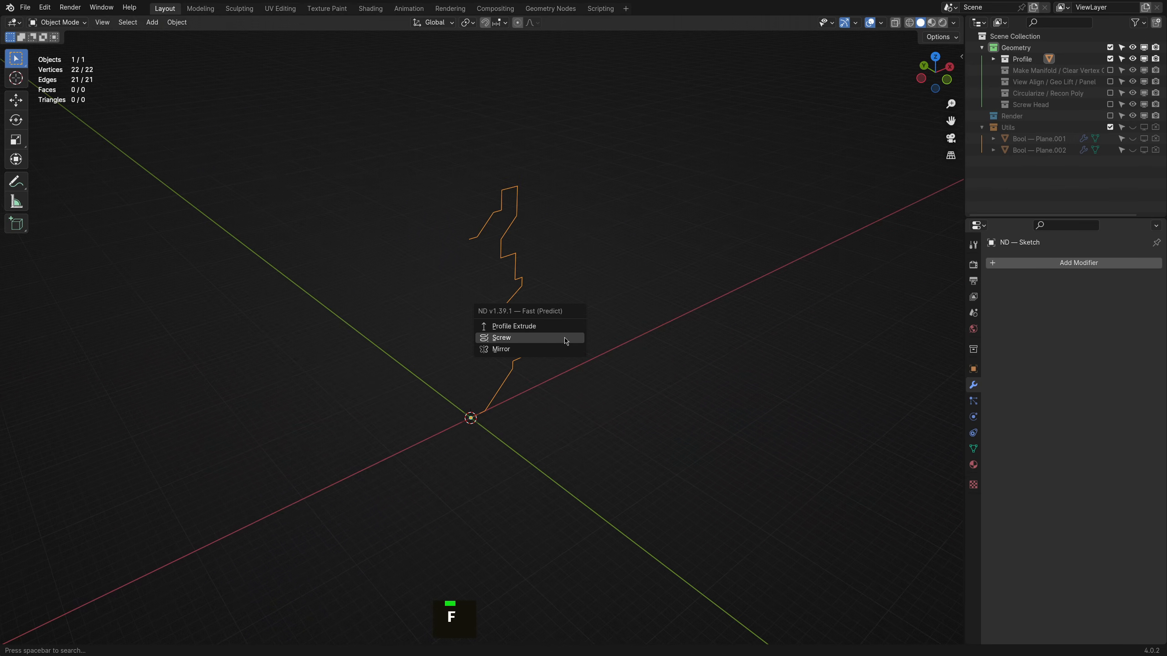
{"action": "key", "text": "p"}
{"action": "key", "text": "a"}
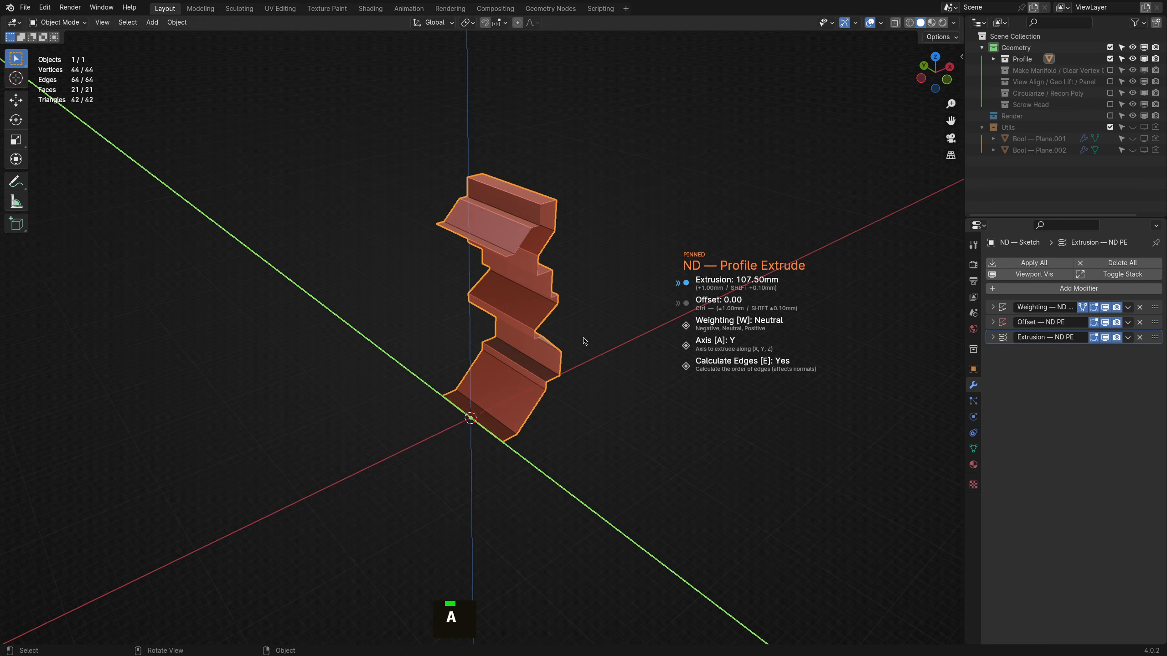
{"action": "left_click", "coordinate": [593, 345]}
Give the extruded profile surface a wall thickness with the ND Solidify tool and deselect it.
{"action": "middle_click_drag", "start_coordinate": [604, 352], "coordinate": [604, 303]}
{"action": "key", "text": "f"}
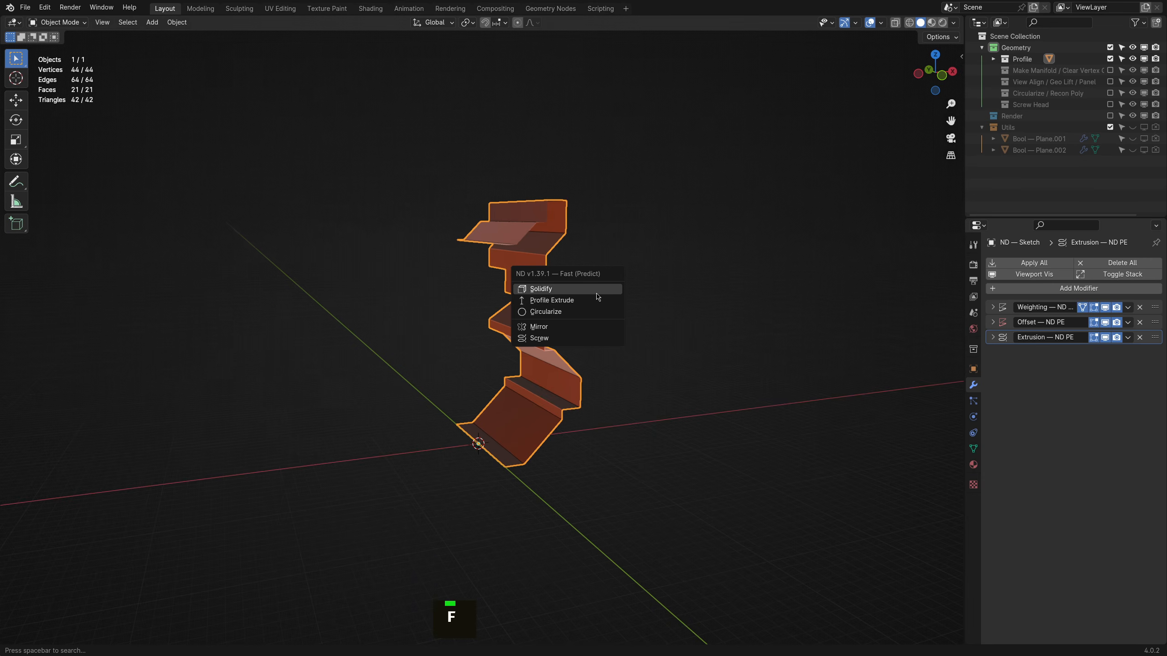
{"action": "left_click", "coordinate": [597, 296]}
{"action": "scroll", "coordinate": [596, 295], "scroll_direction": "up", "scroll_amount": 7}
{"action": "scroll", "coordinate": [596, 295], "scroll_direction": "down", "scroll_amount": 2}
{"action": "left_click", "coordinate": [597, 296]}
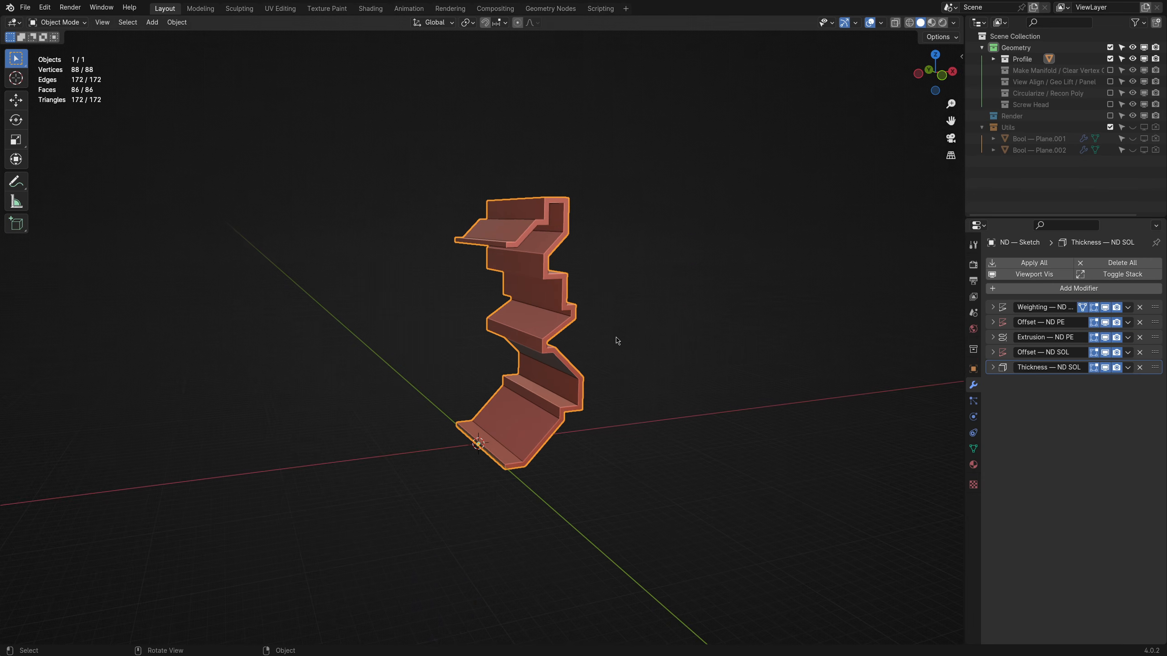
{"action": "left_click", "coordinate": [661, 372]}
{"action": "mouse_move", "coordinate": [680, 381]}
{"action": "middle_mouse_down"}
{"action": "mouse_move", "coordinate": [307, 341]}
{"action": "mouse_move", "coordinate": [753, 354]}
{"action": "mouse_move", "coordinate": [742, 372]}
{"action": "mouse_move", "coordinate": [715, 362]}
{"action": "mouse_move", "coordinate": [685, 376]}
{"action": "middle_mouse_up"}
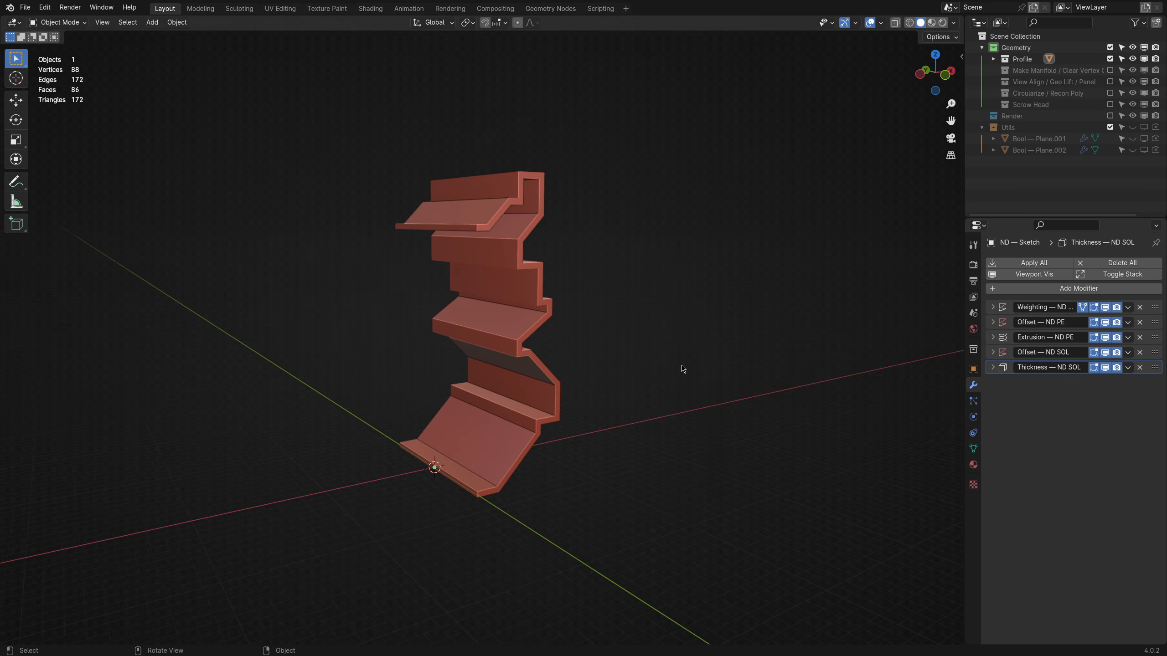
Remove the ND Solidify and ND Profile Extrude operations from the profile.
{"action": "left_click", "coordinate": [536, 313]}
{"action": "key", "text": "f"}
{"action": "left_click", "coordinate": [533, 311], "text": "ctrl"}
{"action": "key", "text": "f"}
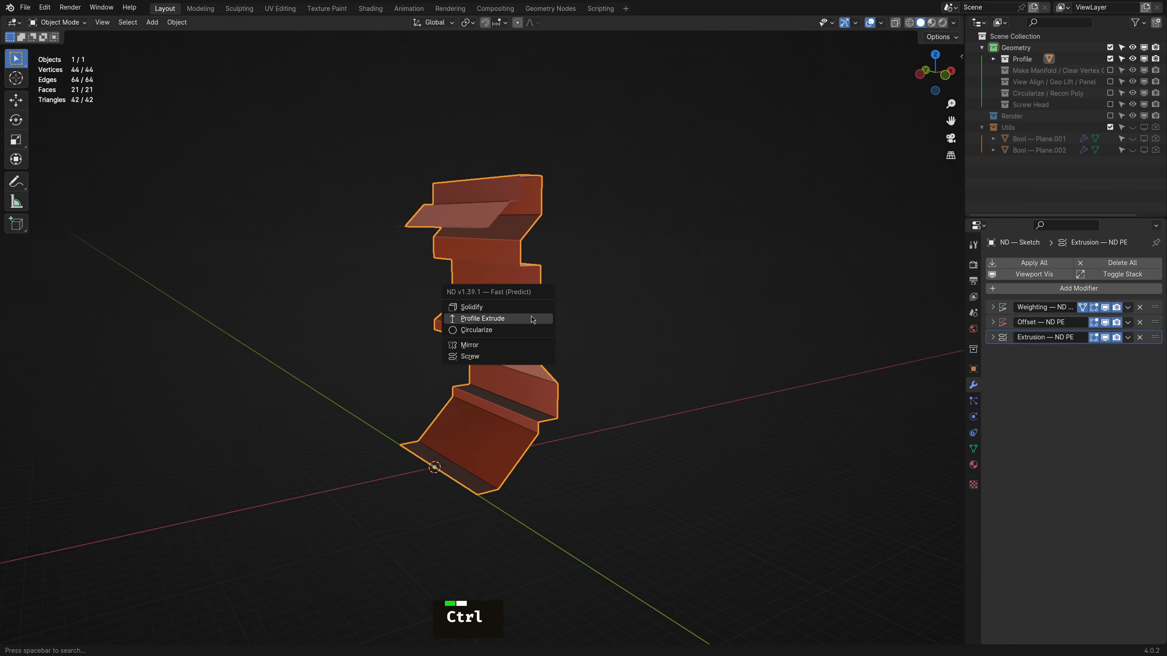
{"action": "left_click", "coordinate": [532, 320], "text": "ctrl"}
Isolate the Make Manifold / Clear Vertex Groups collection and switch to the front view.
{"action": "left_click", "coordinate": [1110, 71], "text": "ctrl"}
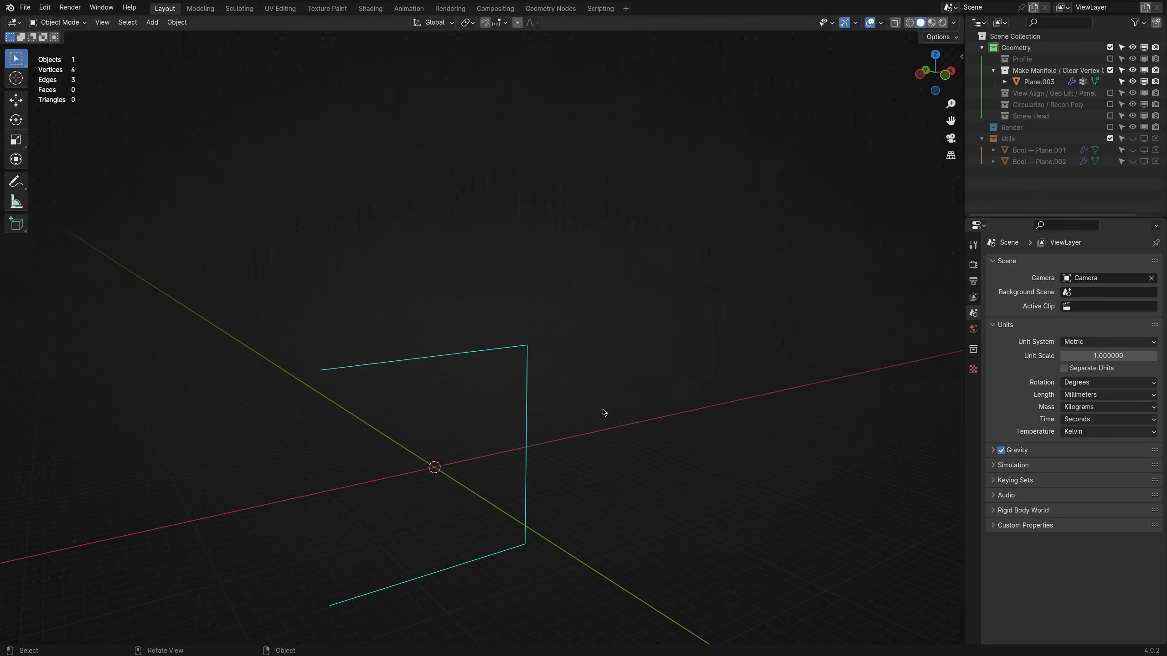
{"action": "key", "text": "KP_1"}
{"action": "middle_click_drag", "start_coordinate": [574, 470], "coordinate": [575, 352], "text": "shift"}
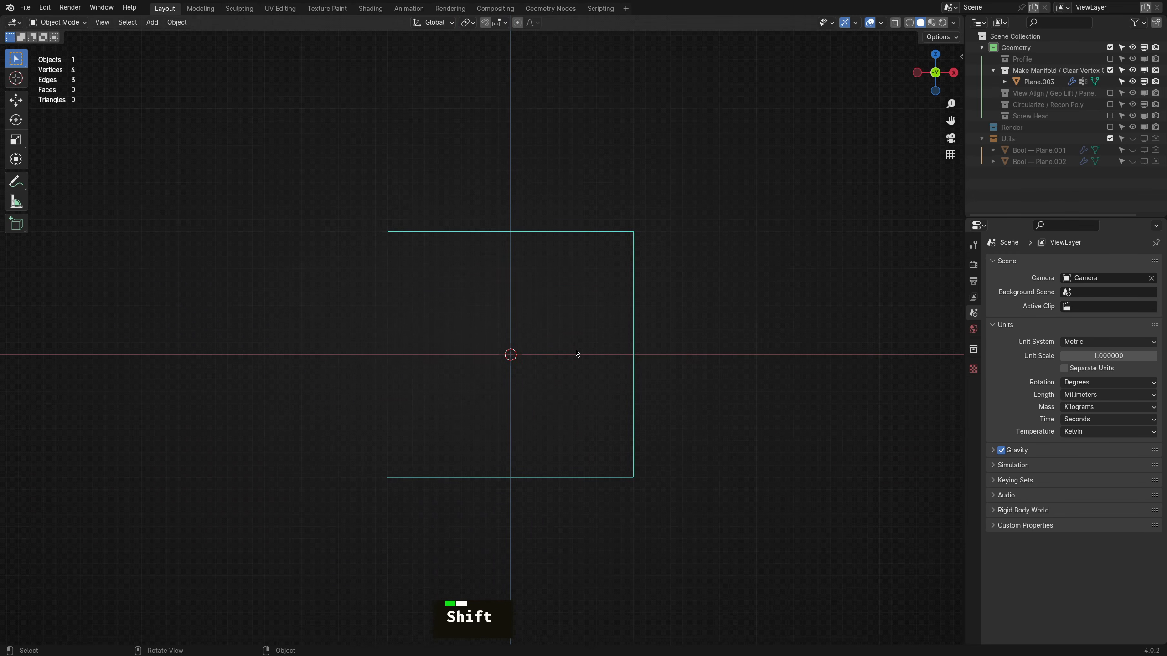
Close the open three-sided outline of Plane.003 into a filled square by applying Make Manifold to its two open end vertices.
{"action": "key", "text": "KP_1"}
{"action": "left_click", "coordinate": [407, 233]}
{"action": "key", "text": "Tab"}
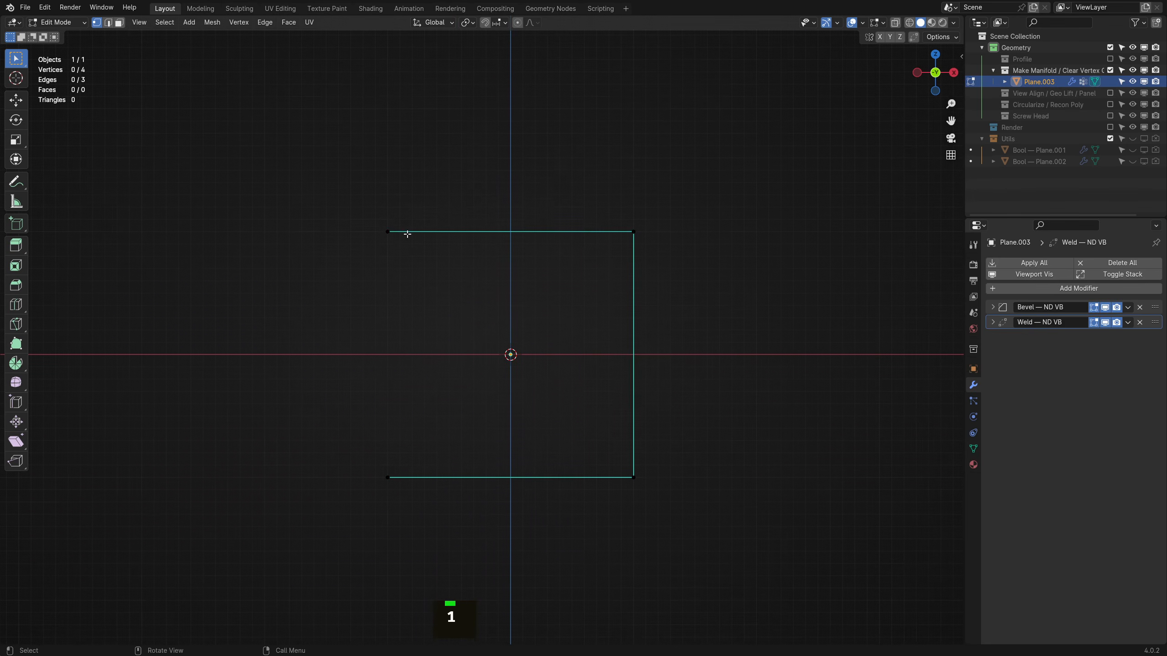
{"action": "left_click_drag", "start_coordinate": [351, 213], "coordinate": [420, 511]}
{"action": "key", "text": "alt"}
{"action": "key", "text": "alt+s"}
{"action": "left_click", "coordinate": [470, 340]}
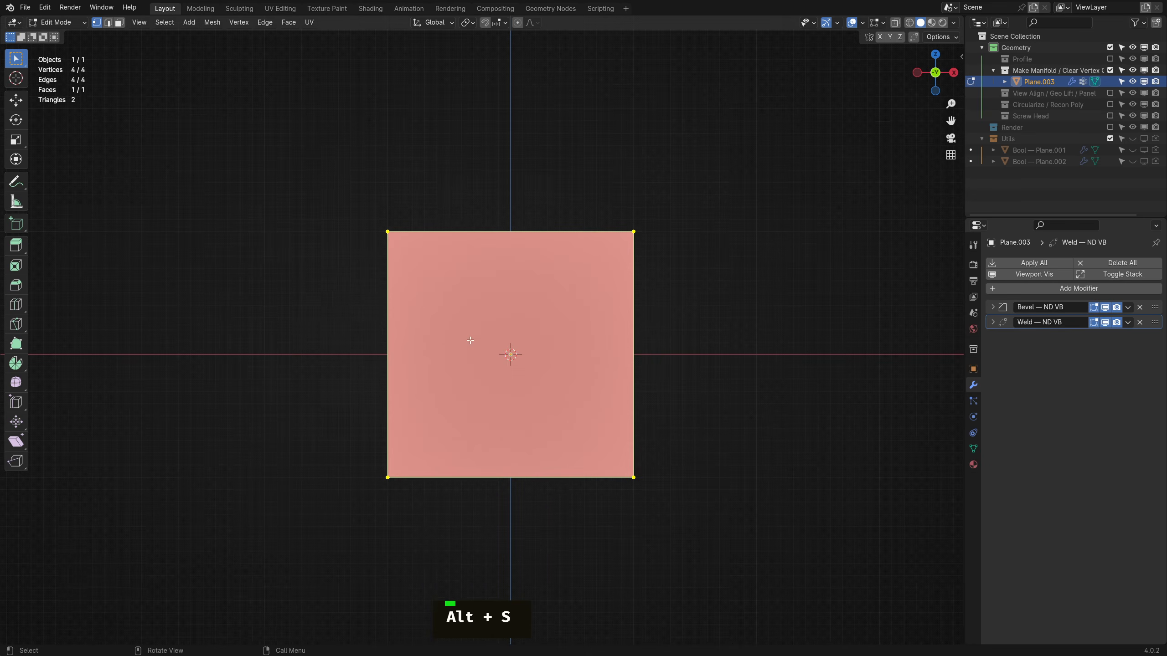
Round all four corners of the square with an ND Vertex Bevel of 75 mm width and 18 segments.
{"action": "left_click_drag", "start_coordinate": [347, 199], "coordinate": [405, 484]}
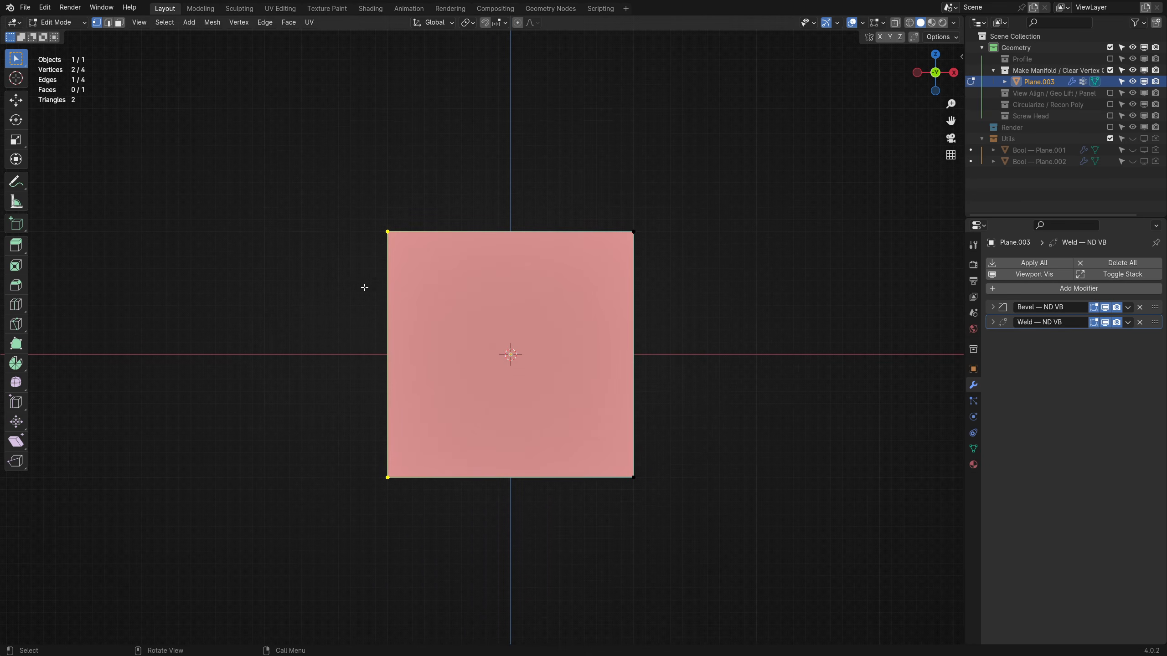
{"action": "left_click", "coordinate": [290, 322]}
{"action": "left_click_drag", "start_coordinate": [350, 201], "coordinate": [689, 524]}
{"action": "key", "text": "f"}
{"action": "left_click", "coordinate": [690, 252]}
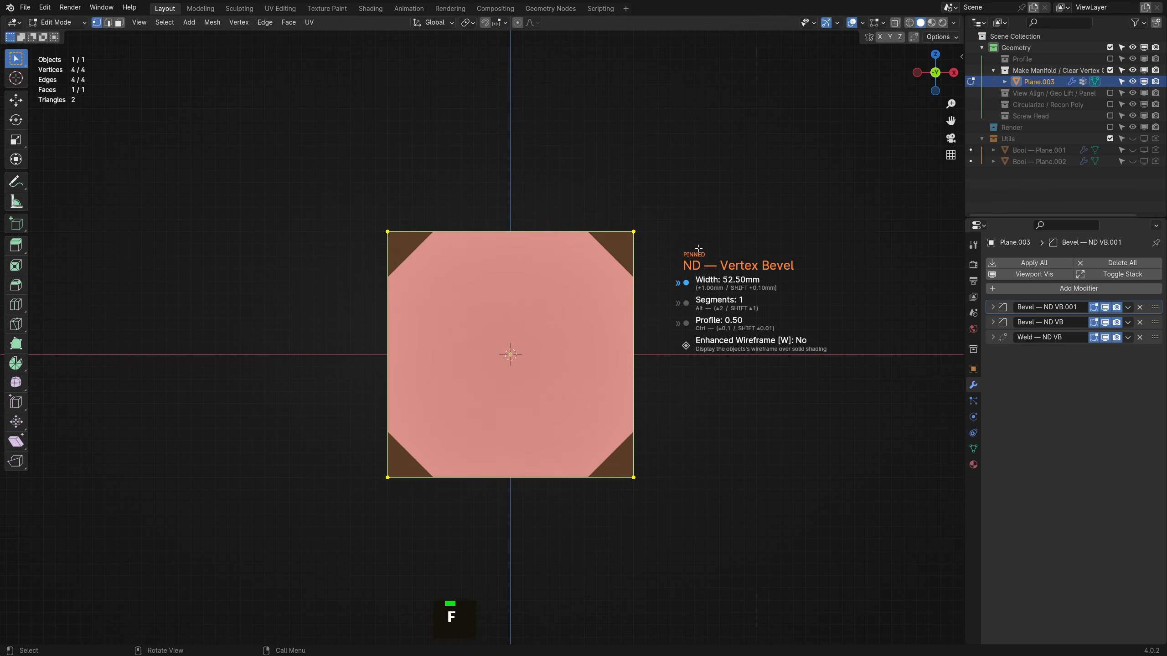
{"action": "scroll", "coordinate": [703, 248], "scroll_direction": "up", "scroll_amount": 2, "text": "alt"}
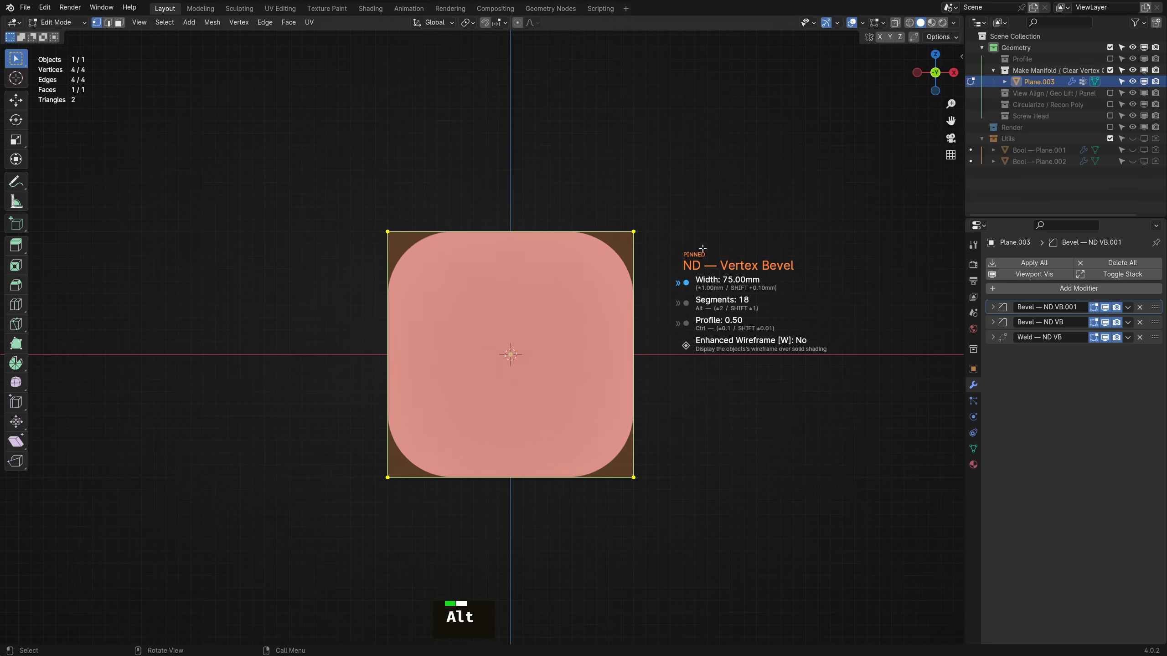
{"action": "left_click", "coordinate": [707, 359]}
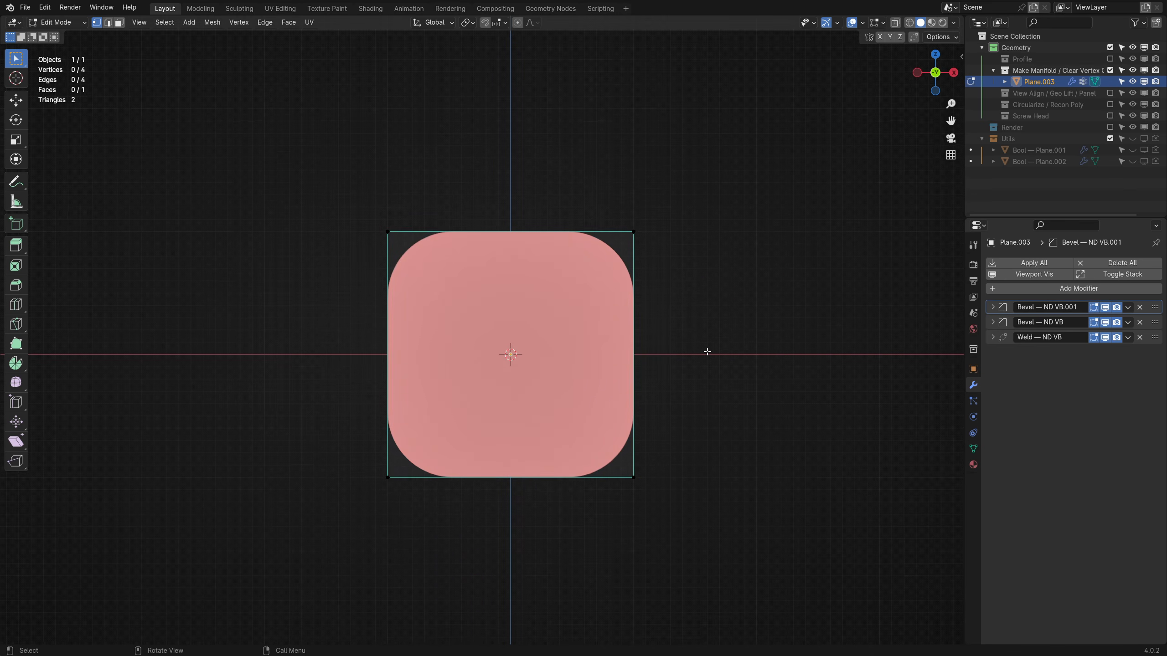
Clear the vertex groups of the square's upper-right vertex to take that corner out of the bevel.
{"action": "left_click", "coordinate": [634, 231]}
{"action": "key", "text": "alt+s"}
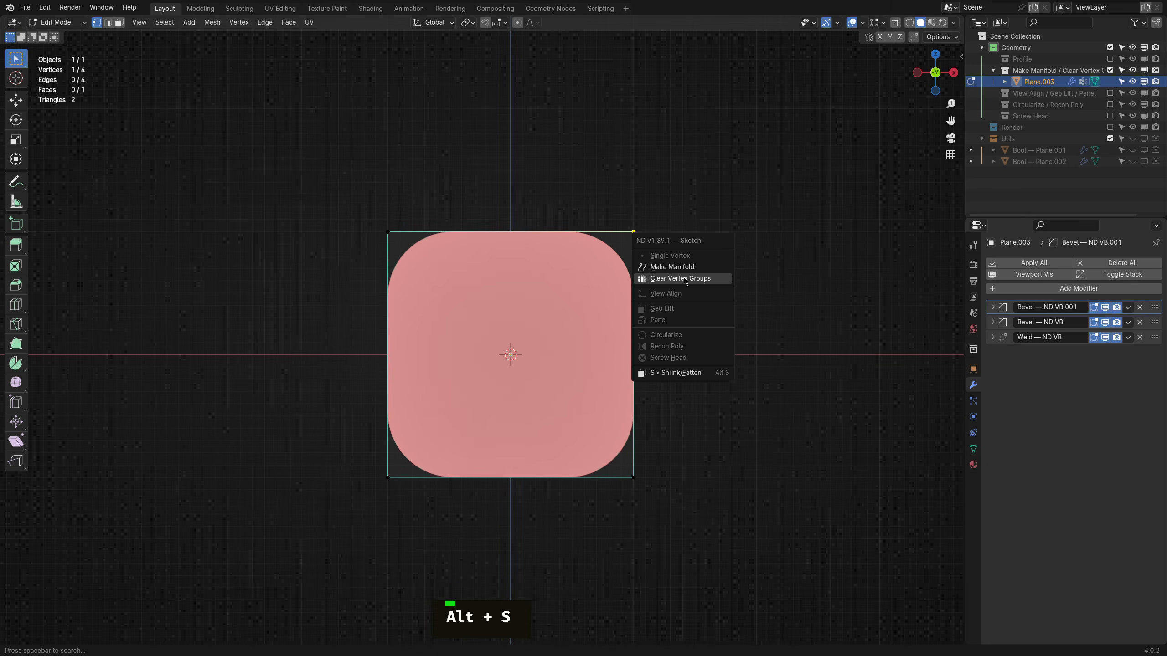
{"action": "left_click", "coordinate": [685, 279]}
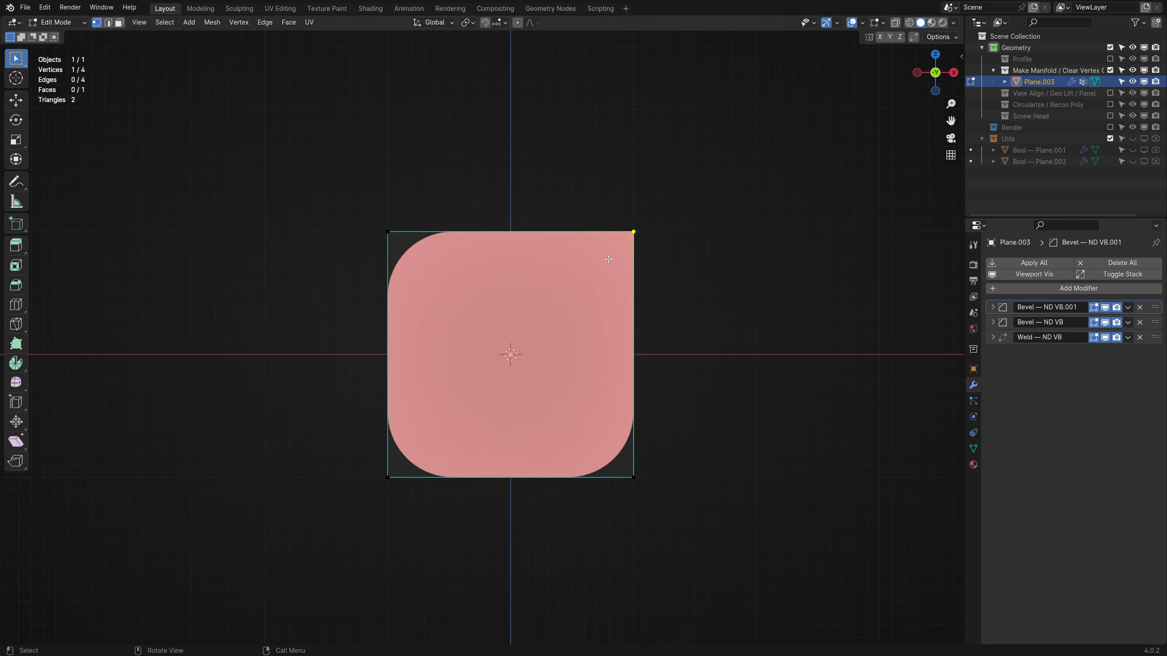
Remove the ND Vertex Bevel operations from the square, working from its upper-left vertex.
{"action": "left_click", "coordinate": [693, 264]}
{"action": "left_click", "coordinate": [380, 225]}
{"action": "key", "text": "f"}
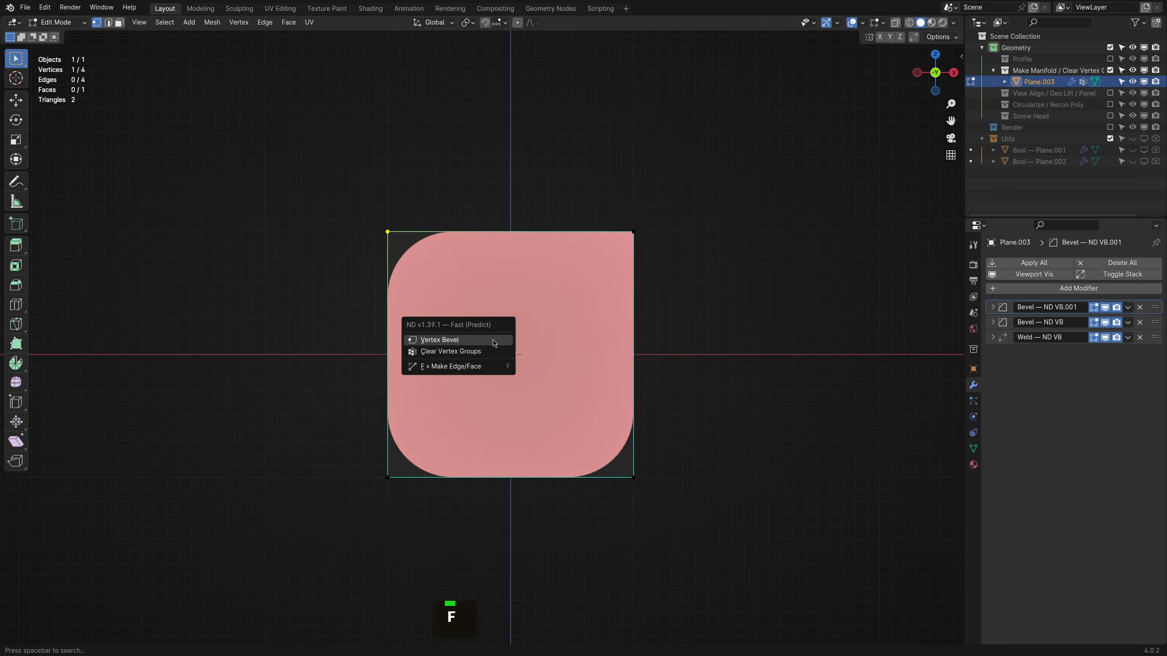
{"action": "left_click", "coordinate": [434, 341], "text": "ctrl"}
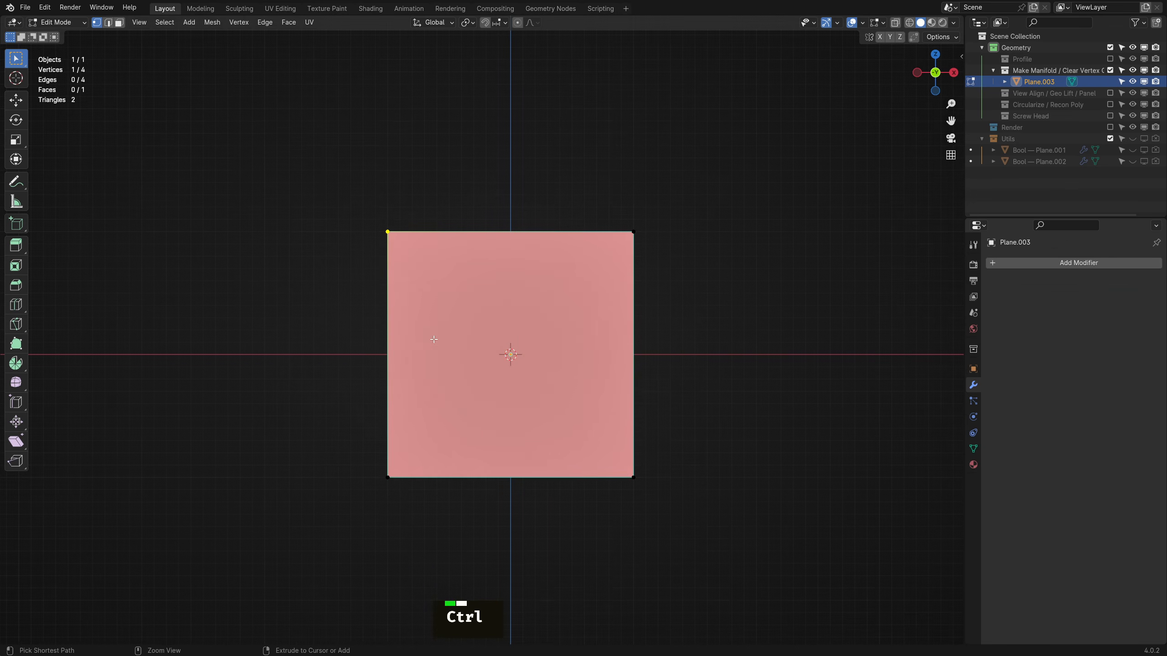
Leave Edit Mode and show only the View Align / Geo Lift / Panel collection.
{"action": "left_click", "coordinate": [778, 306]}
{"action": "key", "text": "Escape"}
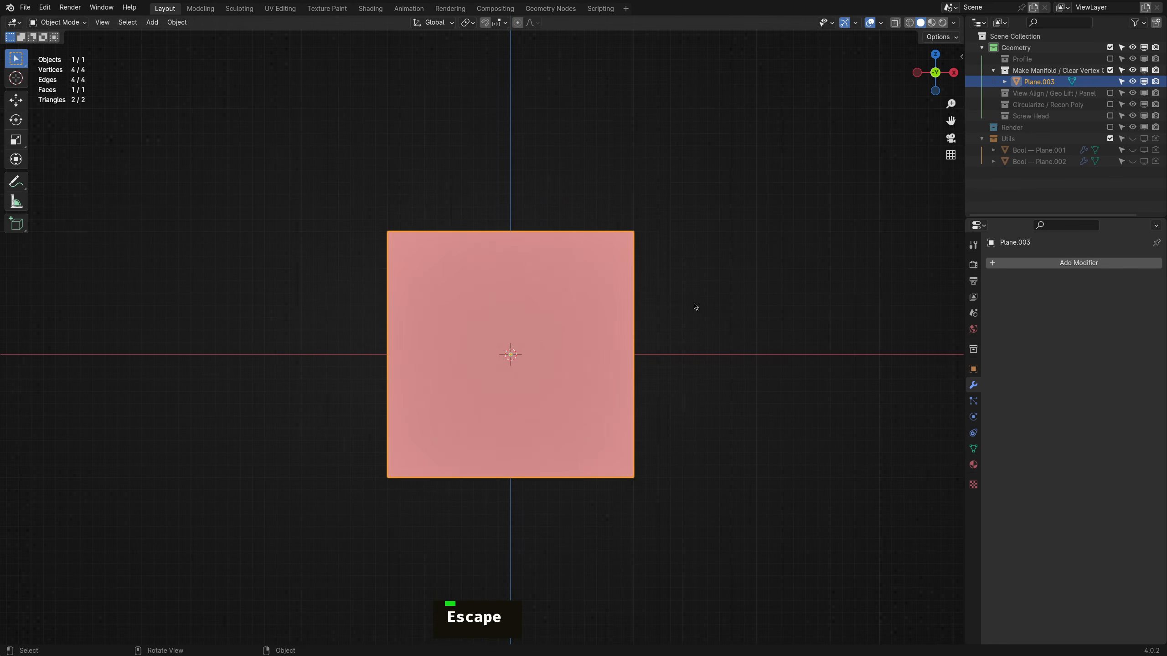
{"action": "left_click", "coordinate": [783, 192]}
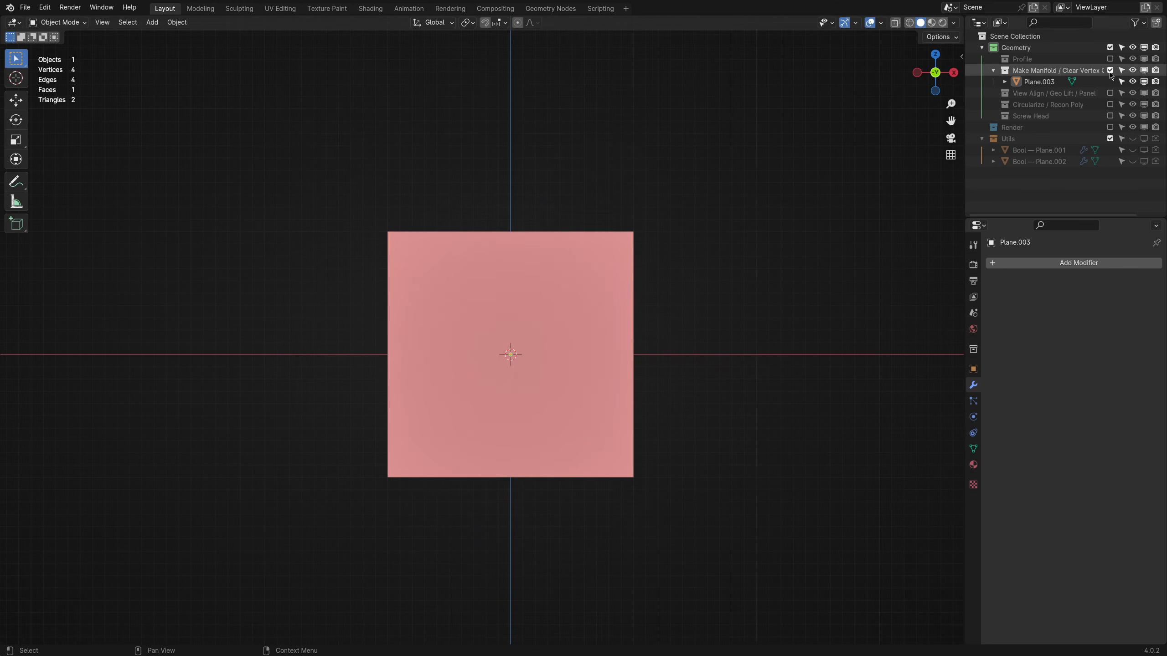
{"action": "left_click", "coordinate": [1109, 93], "text": "ctrl"}
{"action": "middle_click_drag", "start_coordinate": [645, 298], "coordinate": [560, 334]}
{"action": "scroll", "coordinate": [558, 355], "scroll_direction": "up", "scroll_amount": 1}
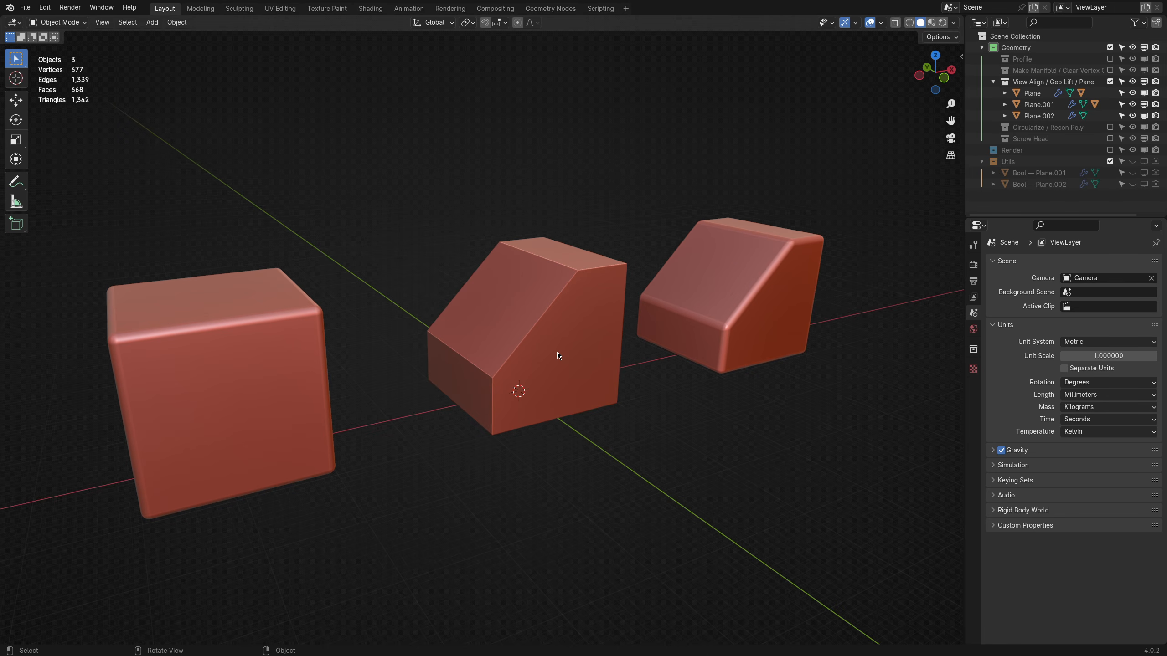
{"action": "mouse_move", "coordinate": [558, 355]}
{"action": "middle_mouse_down"}
{"action": "mouse_move", "coordinate": [470, 343]}
{"action": "mouse_move", "coordinate": [569, 352]}
{"action": "middle_mouse_up"}
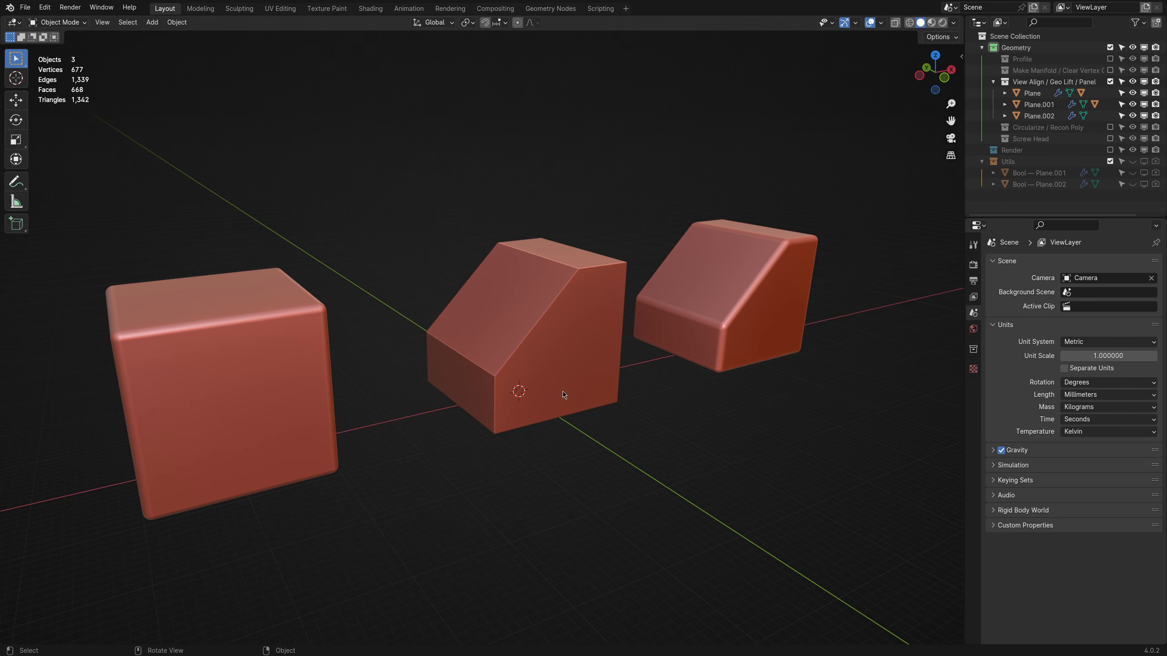
Examine the middle block's base mesh in face Edit Mode, using X-ray and trying to select its sloped face.
{"action": "left_click", "coordinate": [537, 331]}
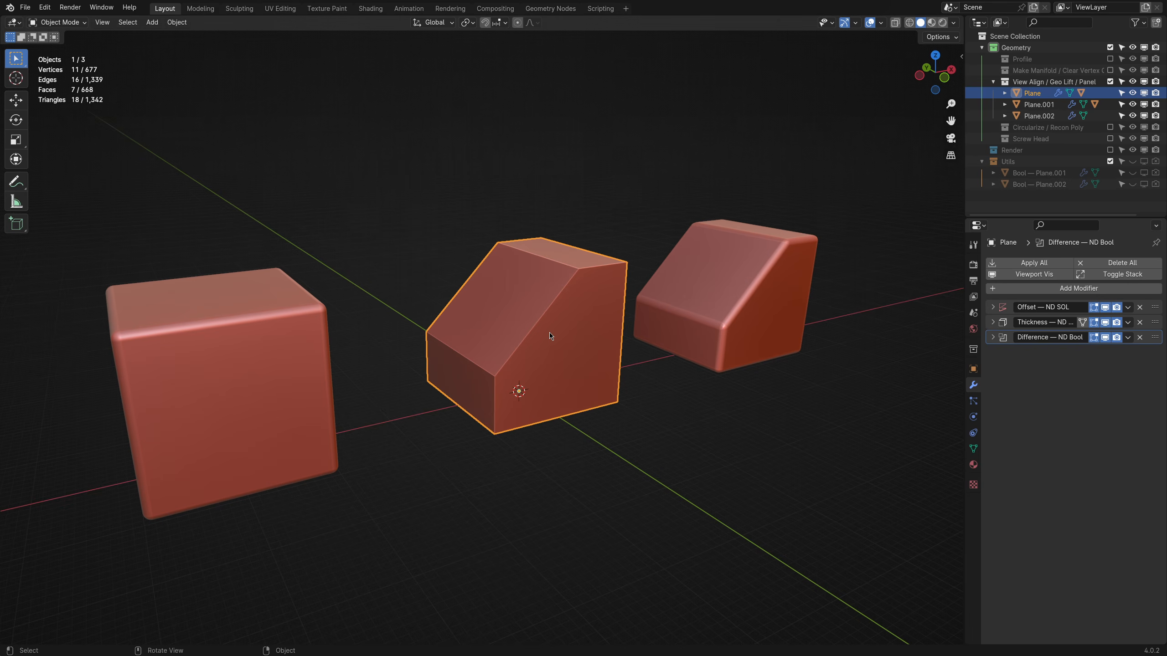
{"action": "key", "text": "Tab"}
{"action": "key", "text": "3"}
{"action": "middle_click_drag", "start_coordinate": [588, 410], "coordinate": [577, 368]}
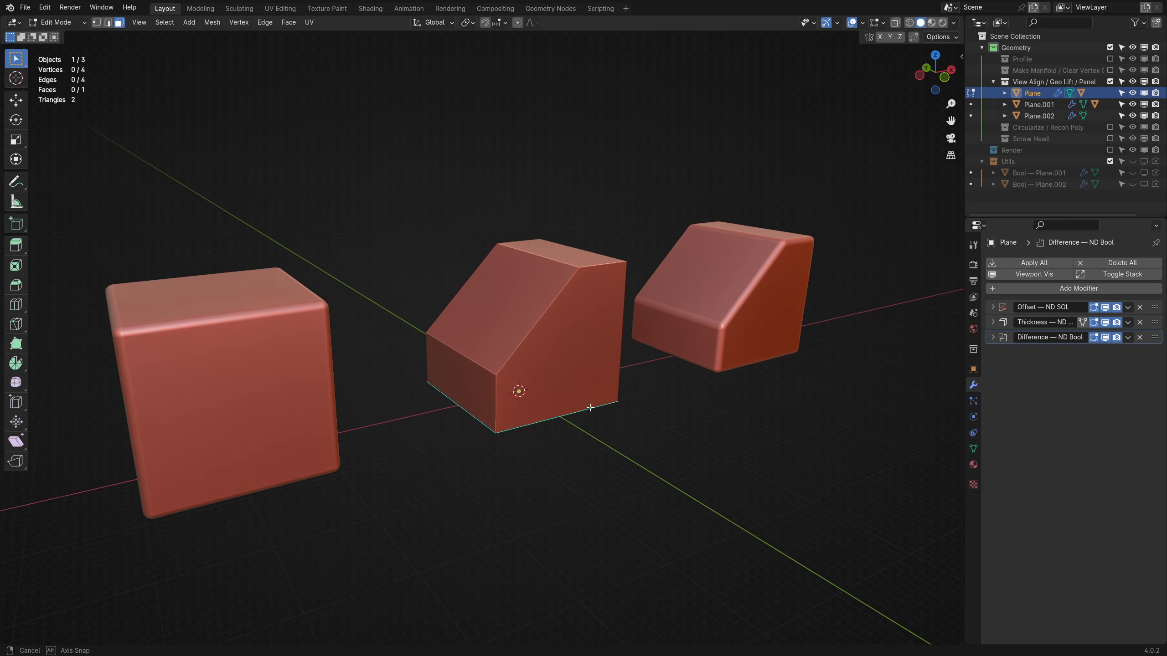
{"action": "key", "text": "alt+z"}
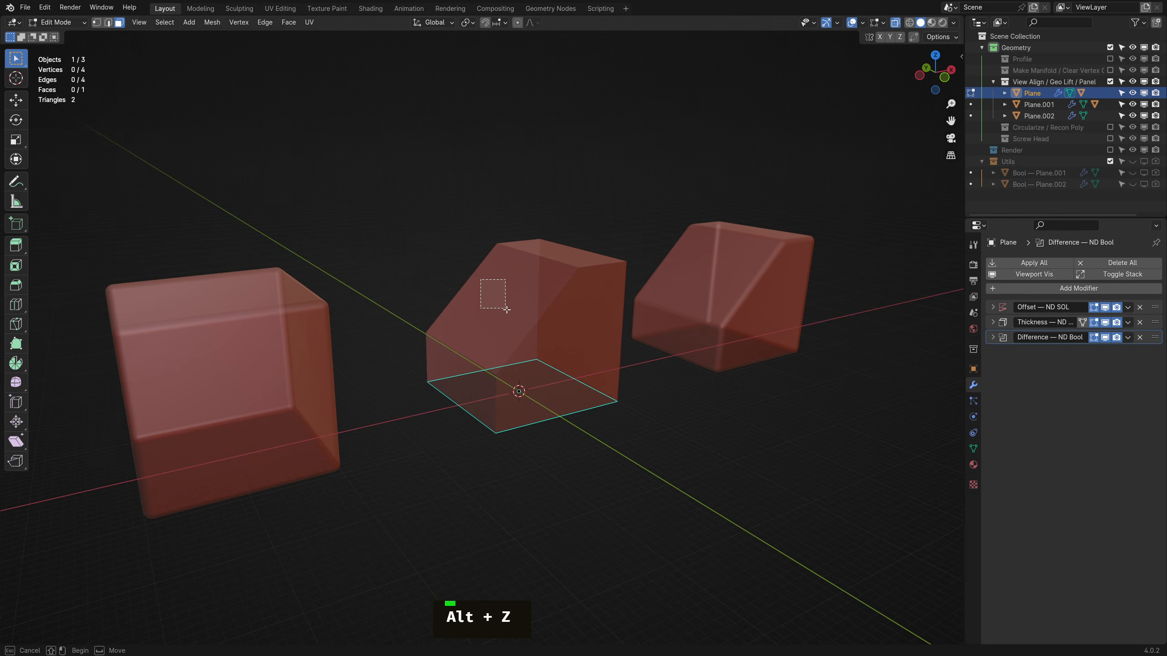
{"action": "key", "text": "alt+z"}
{"action": "middle_click_drag", "start_coordinate": [523, 326], "coordinate": [478, 339]}
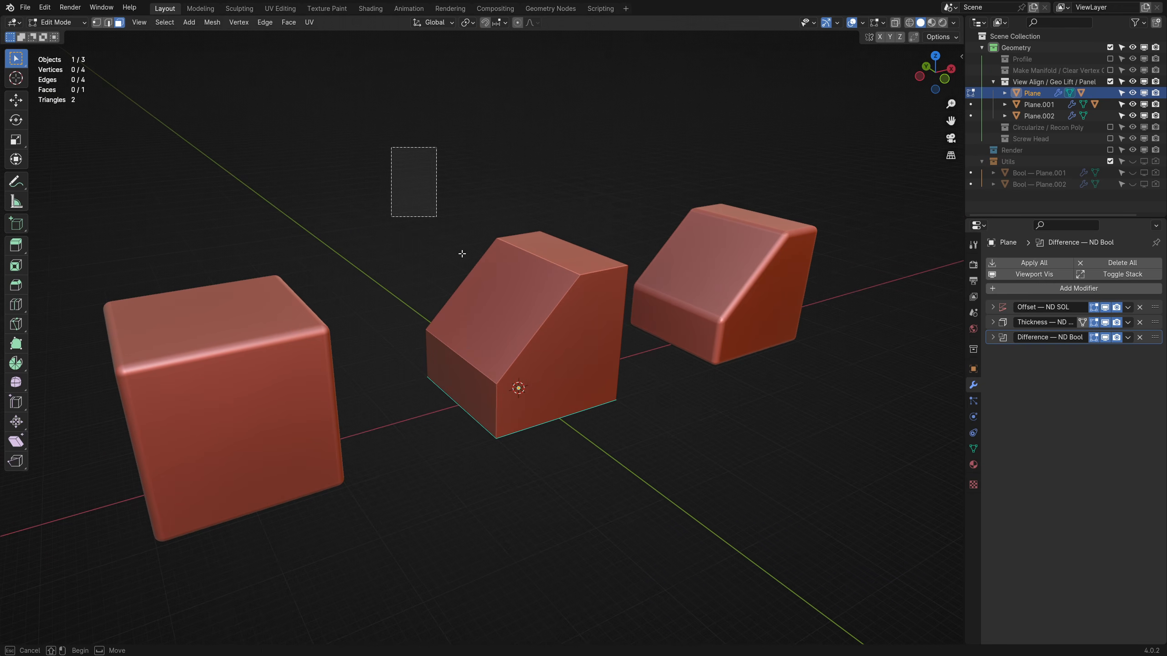
{"action": "left_click_drag", "start_coordinate": [479, 281], "coordinate": [529, 333]}
{"action": "left_click_drag", "start_coordinate": [480, 286], "coordinate": [525, 332]}
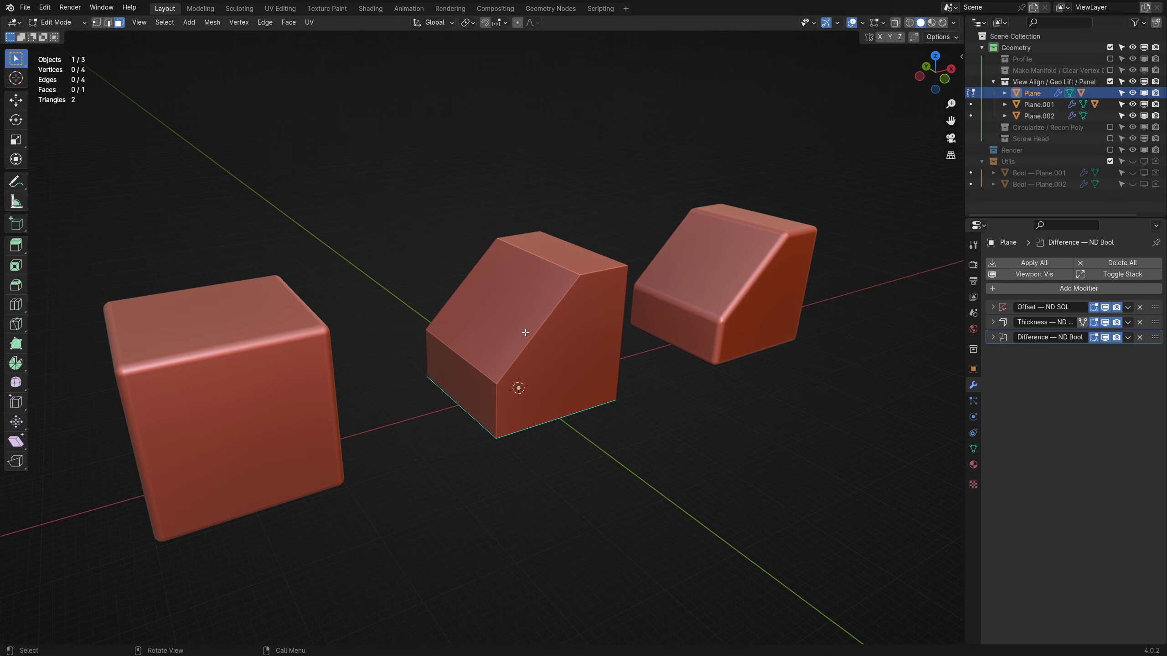
{"action": "key", "text": "Escape"}
Start ND View Align on the middle block and cycle its selection type back to Face.
{"action": "left_click", "coordinate": [552, 335]}
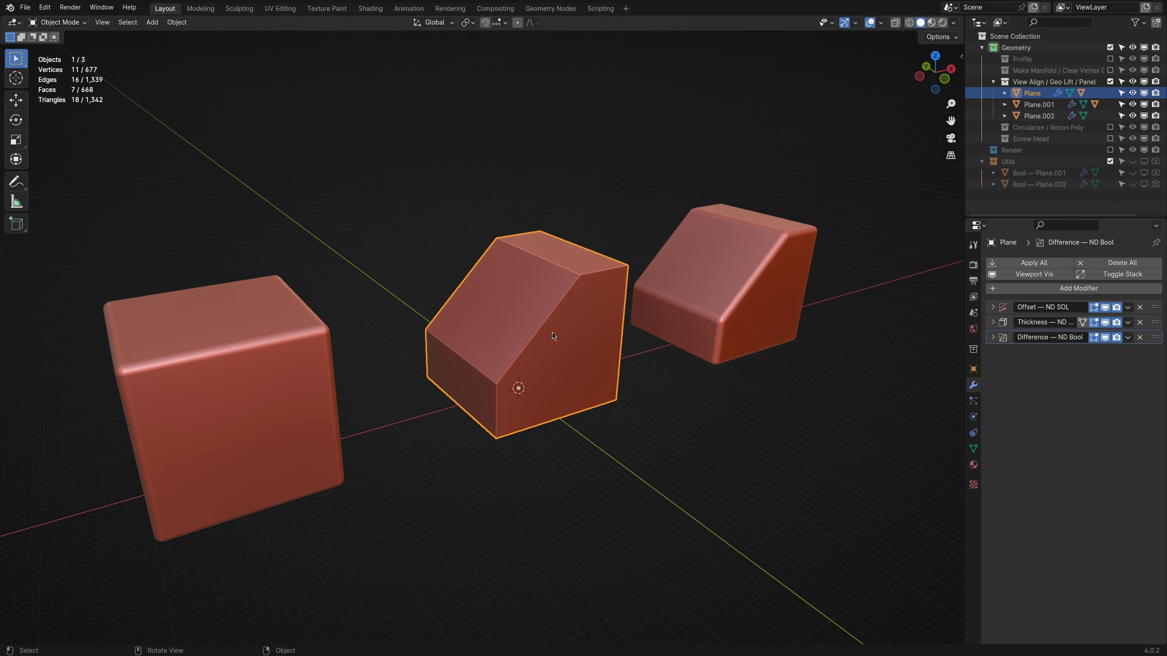
{"action": "key", "text": "alt+s"}
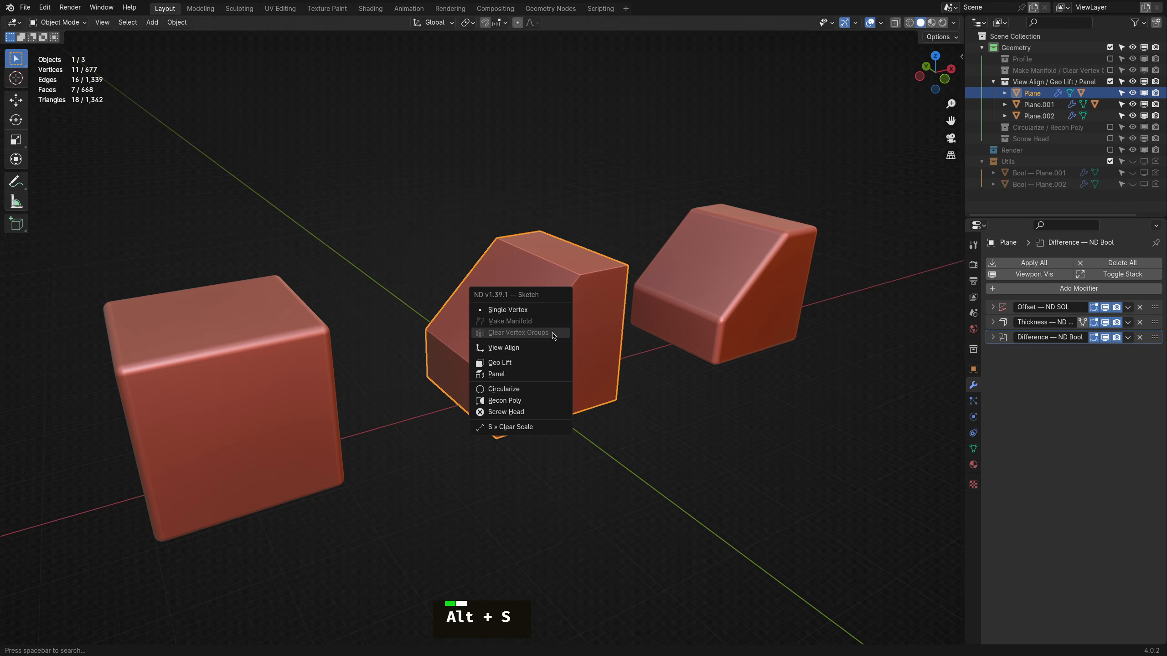
{"action": "left_click", "coordinate": [518, 347]}
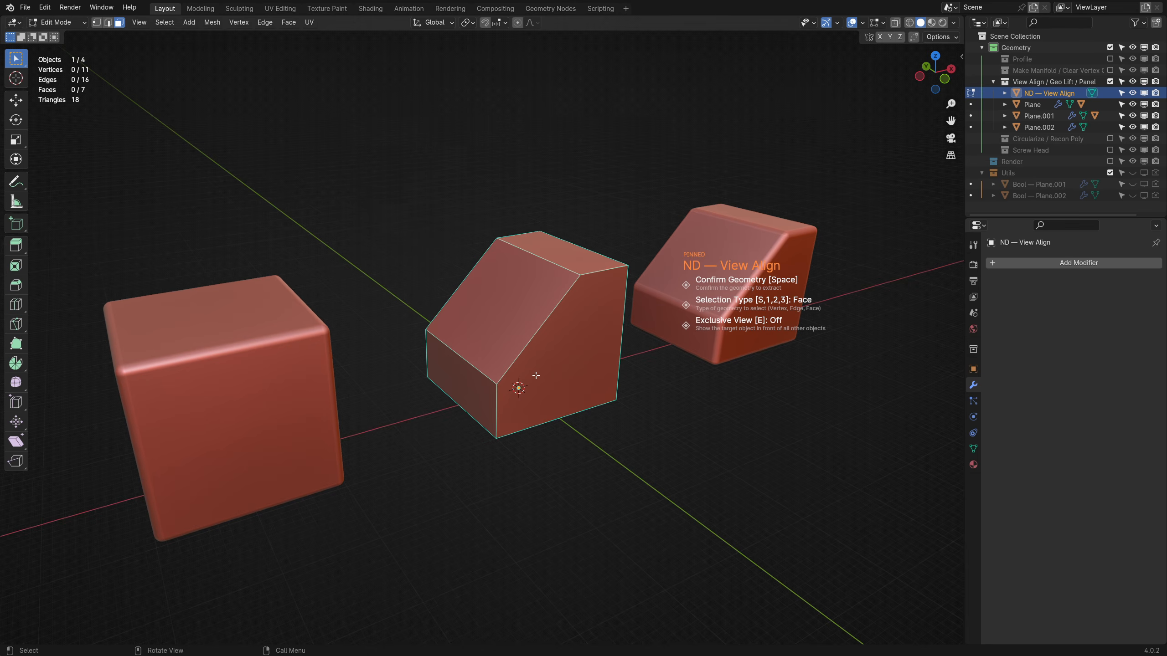
{"action": "middle_click_drag", "start_coordinate": [535, 376], "coordinate": [560, 373]}
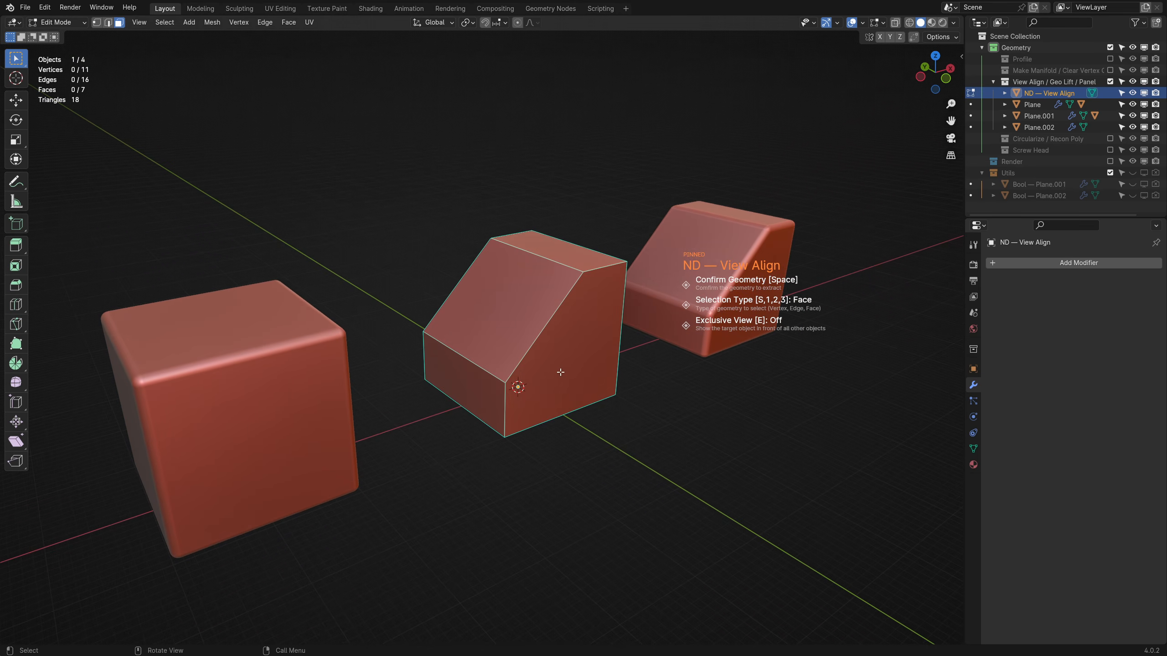
{"action": "key", "text": "s"}
{"action": "key", "text": "s"}
{"action": "key", "text": "s"}
Turn Exclusive View on and align the view to the middle block's sloped face.
{"action": "middle_click_drag", "start_coordinate": [545, 405], "coordinate": [659, 346]}
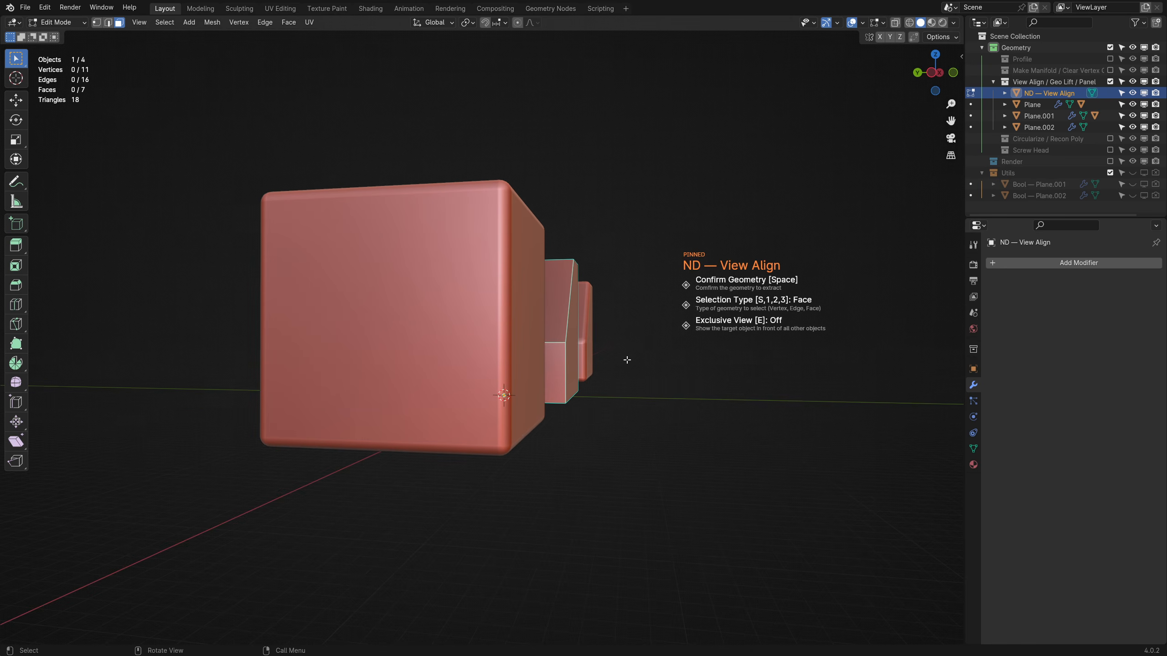
{"action": "key", "text": "e"}
{"action": "middle_click_drag", "start_coordinate": [410, 374], "coordinate": [237, 497]}
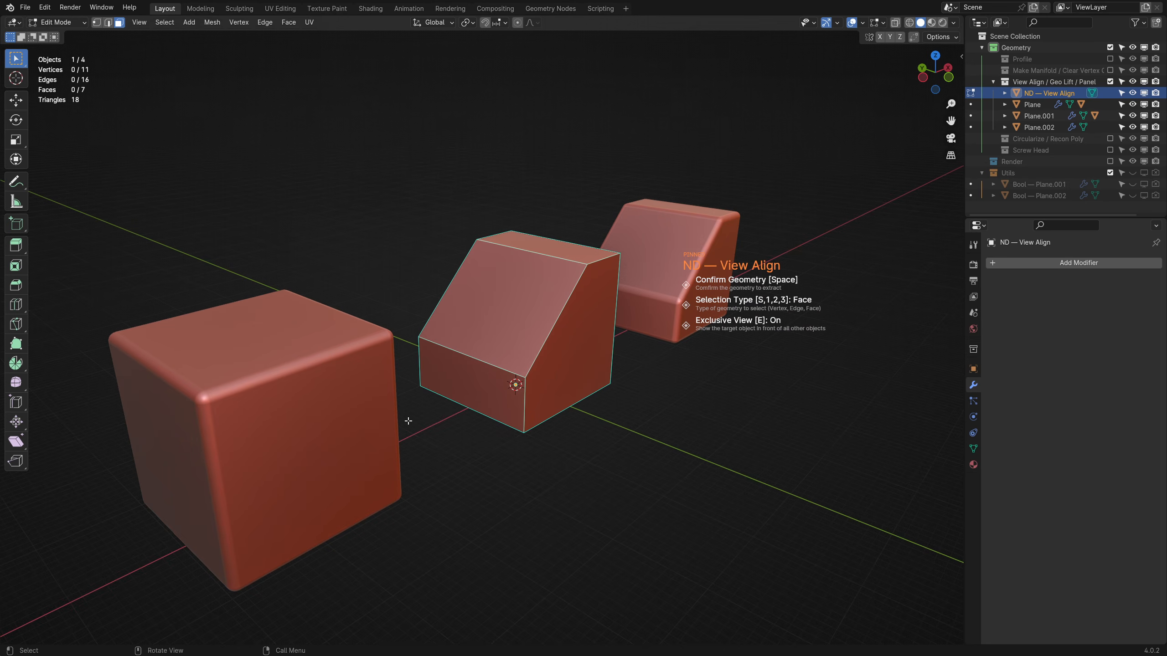
{"action": "left_click", "coordinate": [521, 314]}
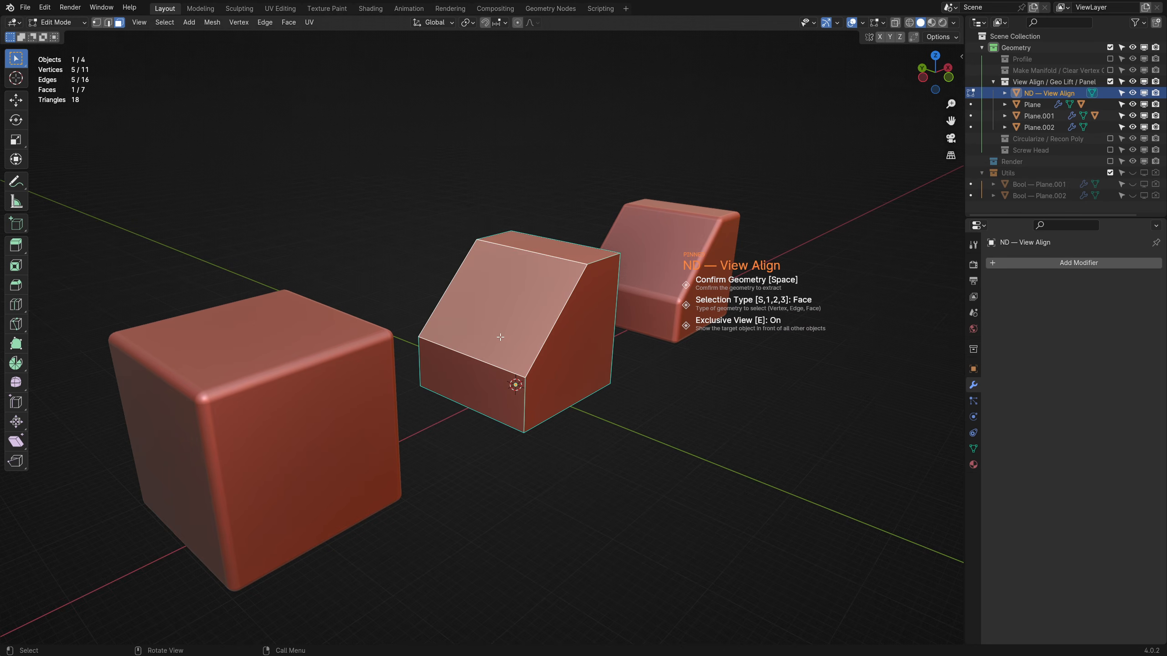
{"action": "key", "text": "space"}
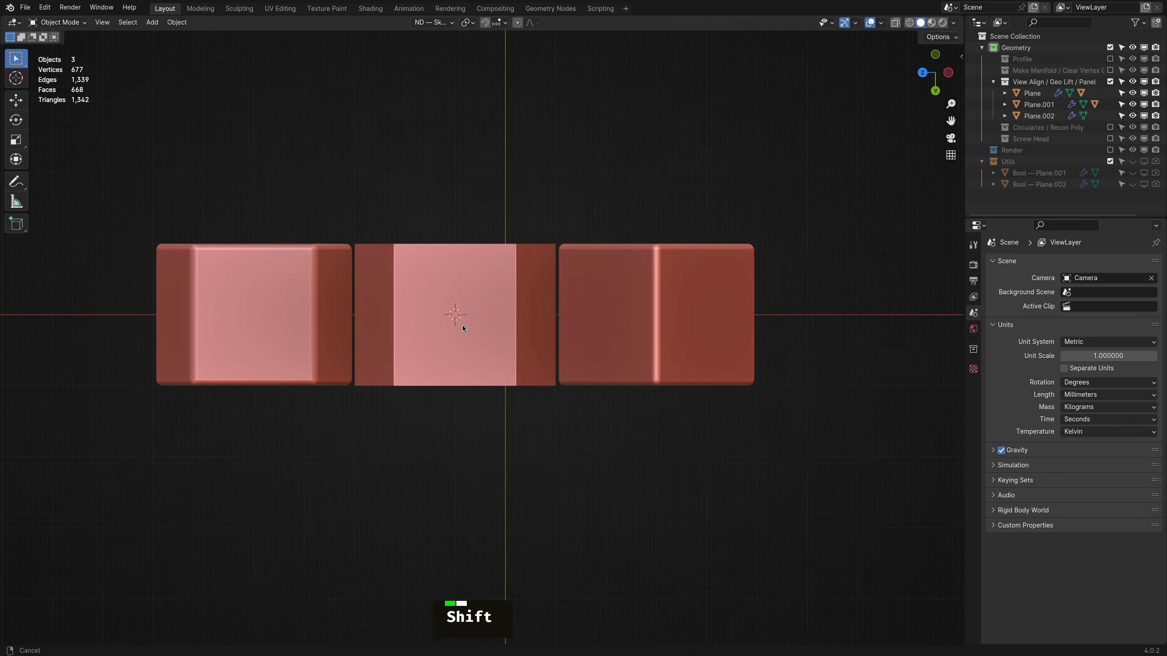
Examine the aligned sloped face, the 3D cursor placement and the active ND — Sketch Surface transform orientation.
{"action": "middle_click_drag", "start_coordinate": [462, 324], "coordinate": [532, 346], "text": "shift"}
{"action": "scroll", "coordinate": [559, 339], "scroll_direction": "up", "scroll_amount": 2}
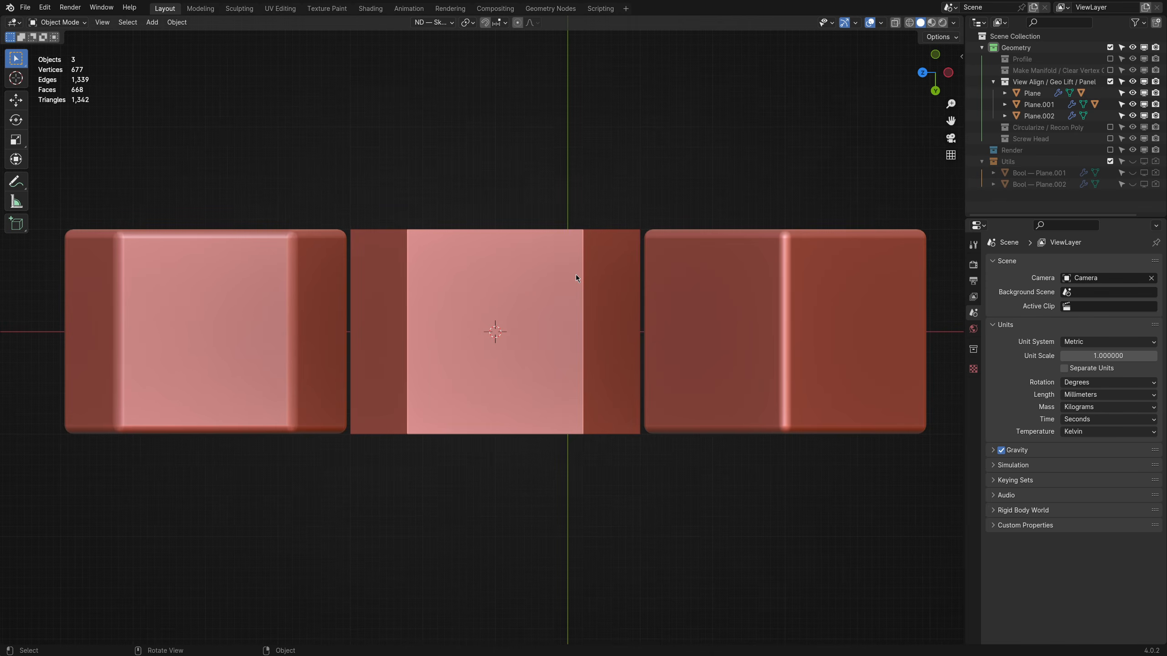
{"action": "left_click_drag", "start_coordinate": [457, 304], "coordinate": [532, 364]}
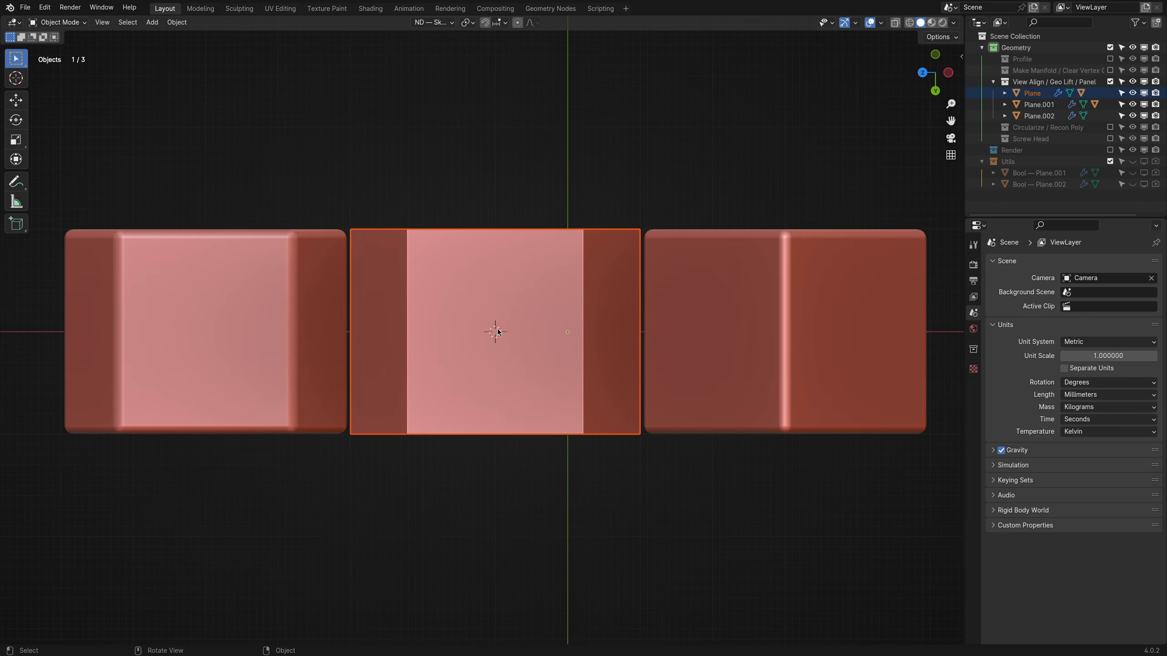
{"action": "left_click", "coordinate": [442, 22]}
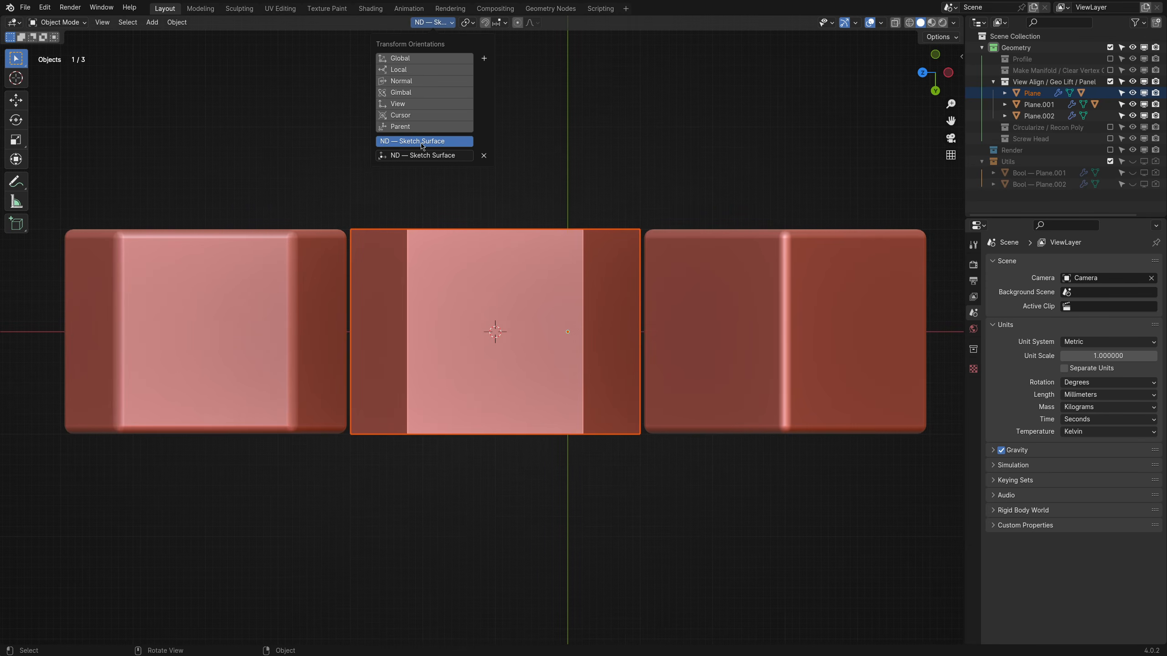
{"action": "left_click", "coordinate": [587, 188]}
Add a 200 mm plane on the middle block's sloped face, aligned to the 3D Cursor.
{"action": "key", "text": "grave"}
{"action": "left_click", "coordinate": [508, 149]}
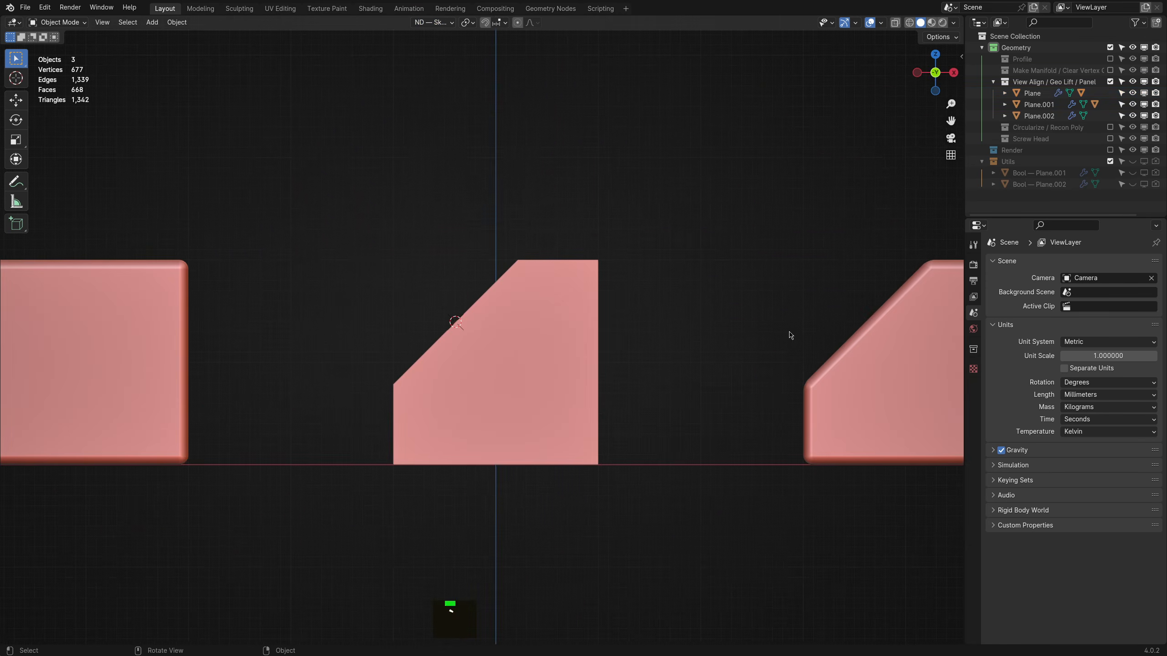
{"action": "middle_click_drag", "start_coordinate": [789, 333], "coordinate": [50, 417]}
{"action": "key", "text": "f"}
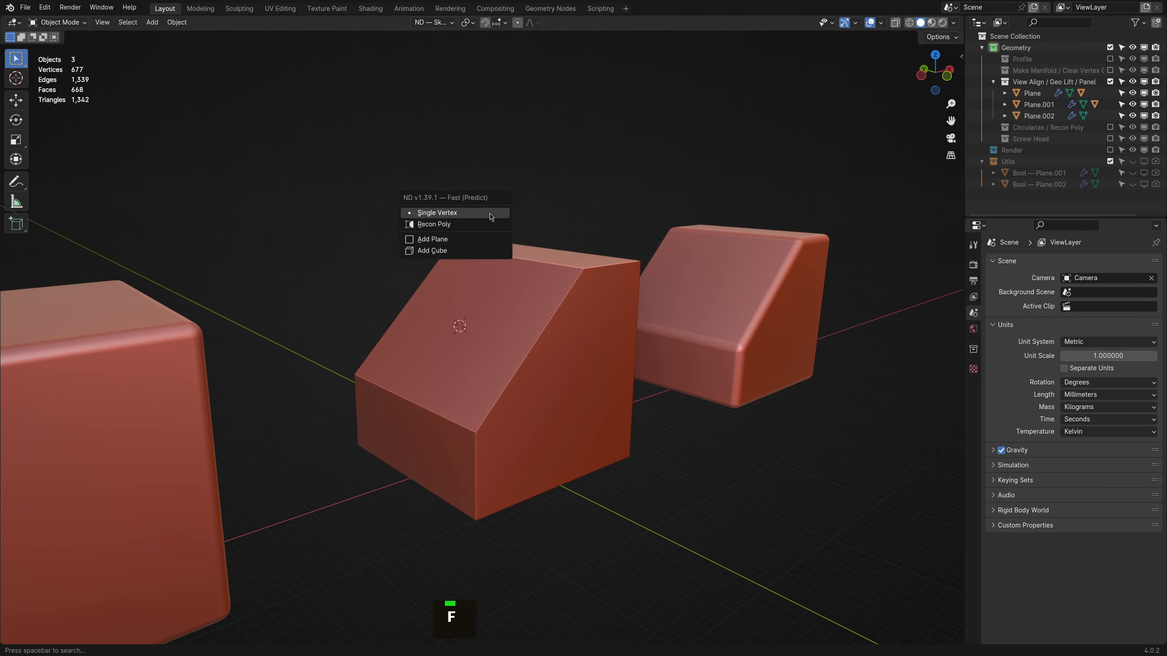
{"action": "left_click", "coordinate": [489, 238]}
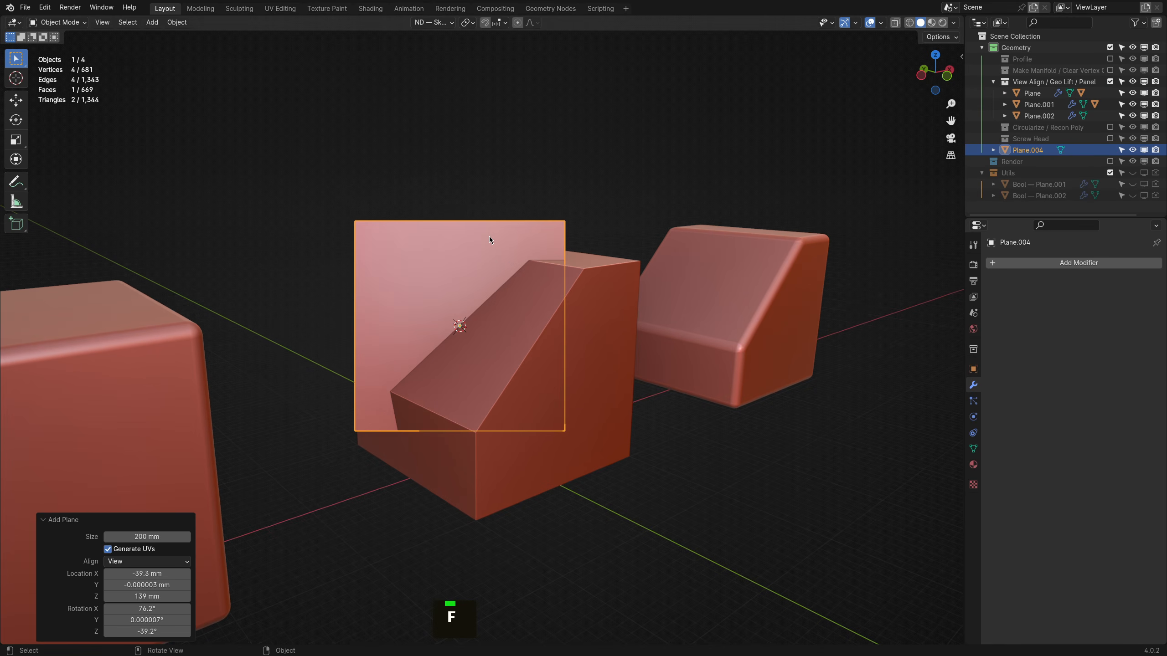
{"action": "left_click", "coordinate": [152, 561]}
{"action": "left_click", "coordinate": [181, 599]}
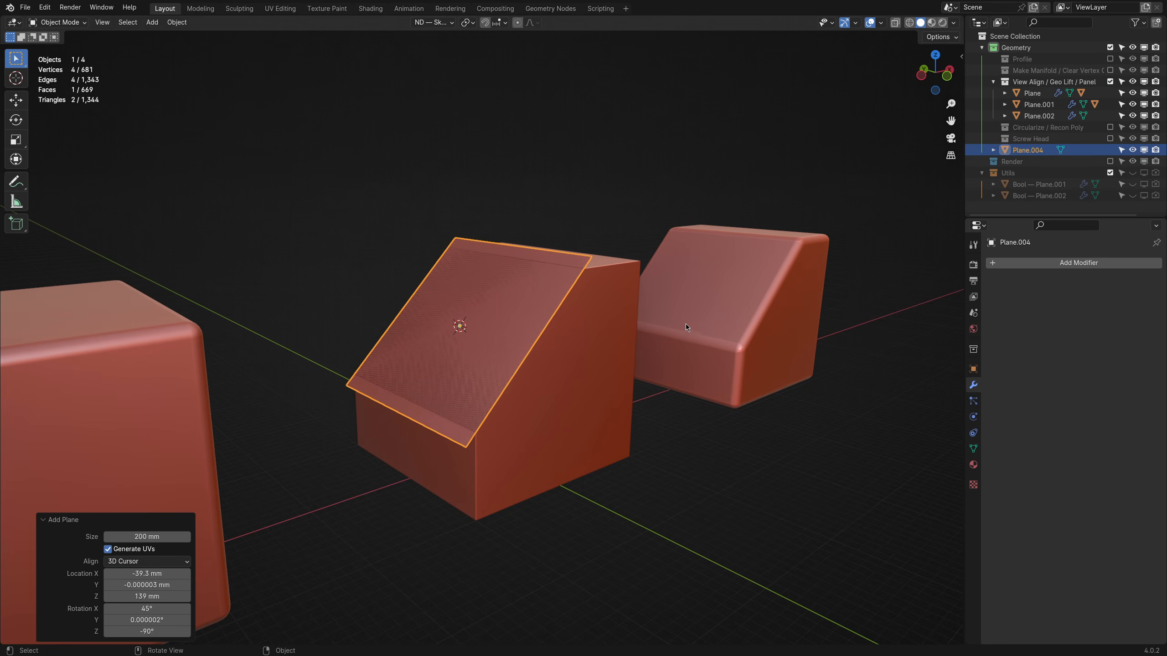
Scale the new plane by about 0.634 so it fits within the sloped face.
{"action": "key", "text": "s"}
{"action": "left_click", "coordinate": [670, 467]}
{"action": "middle_click_drag", "start_coordinate": [670, 464], "coordinate": [591, 340]}
Remove the ND — Sketch Surface custom transform orientation and delete the plane from the sloped face.
{"action": "left_click", "coordinate": [452, 24]}
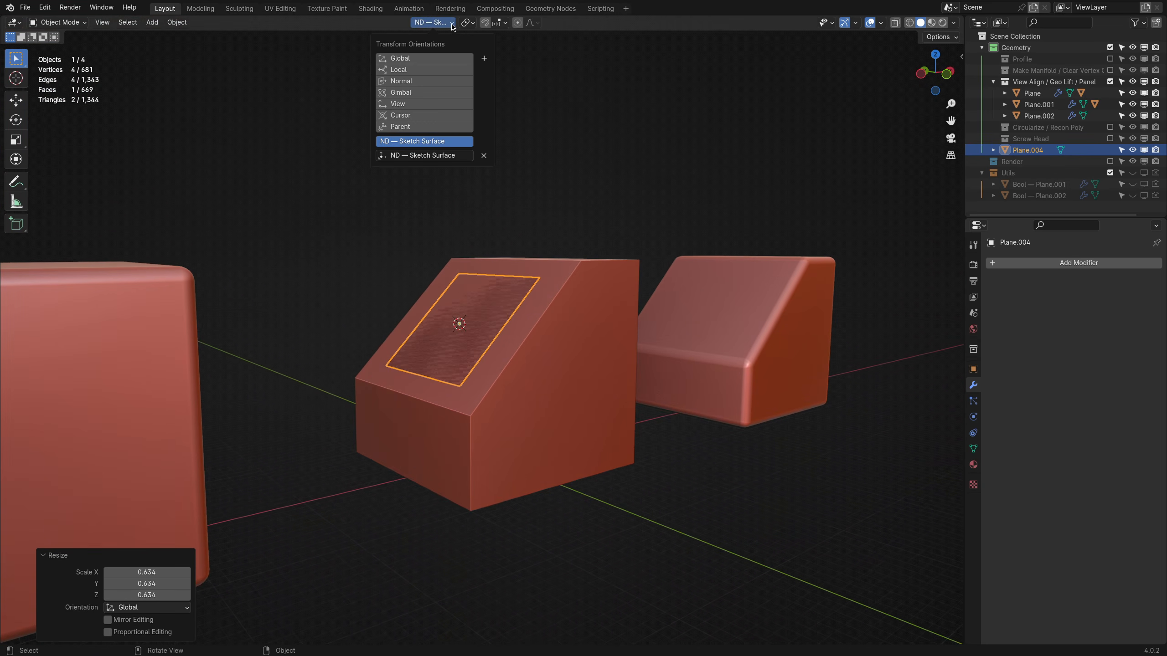
{"action": "left_click", "coordinate": [483, 156]}
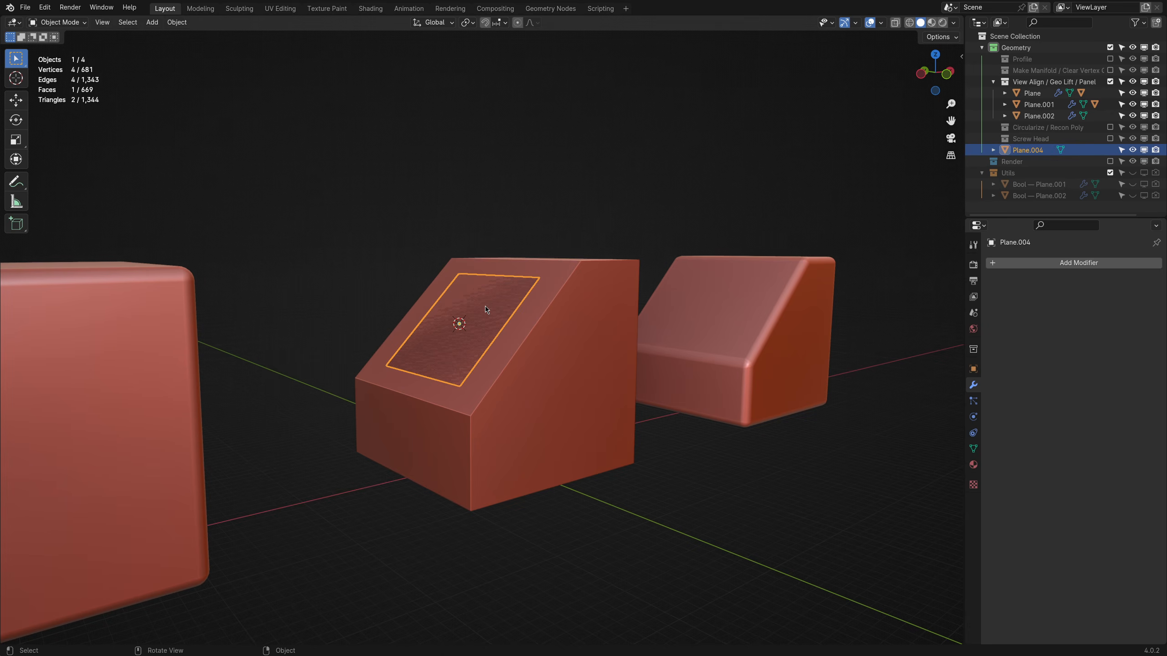
{"action": "key", "text": "x"}
{"action": "middle_click_drag", "start_coordinate": [486, 310], "coordinate": [532, 335]}
Try ND View Align on the bevelled wedge block Plane.001, picking the sloped face of its unbevelled geometry.
{"action": "left_click", "coordinate": [747, 302]}
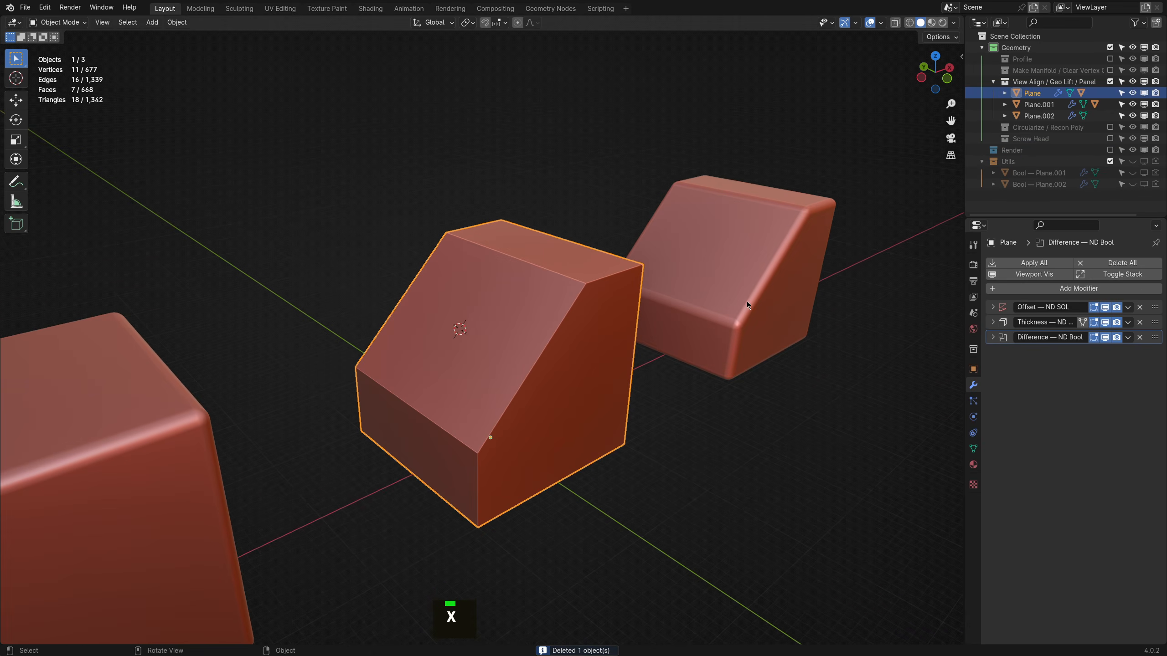
{"action": "middle_click_drag", "start_coordinate": [775, 317], "coordinate": [596, 312], "text": "shift"}
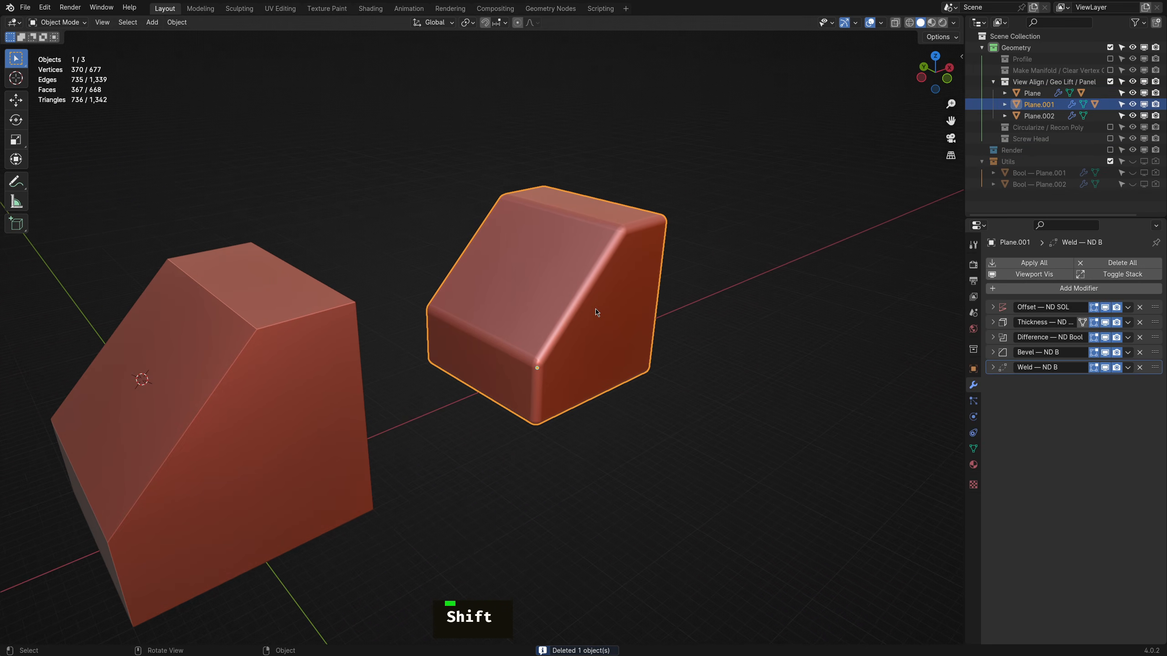
{"action": "key", "text": "alt+s"}
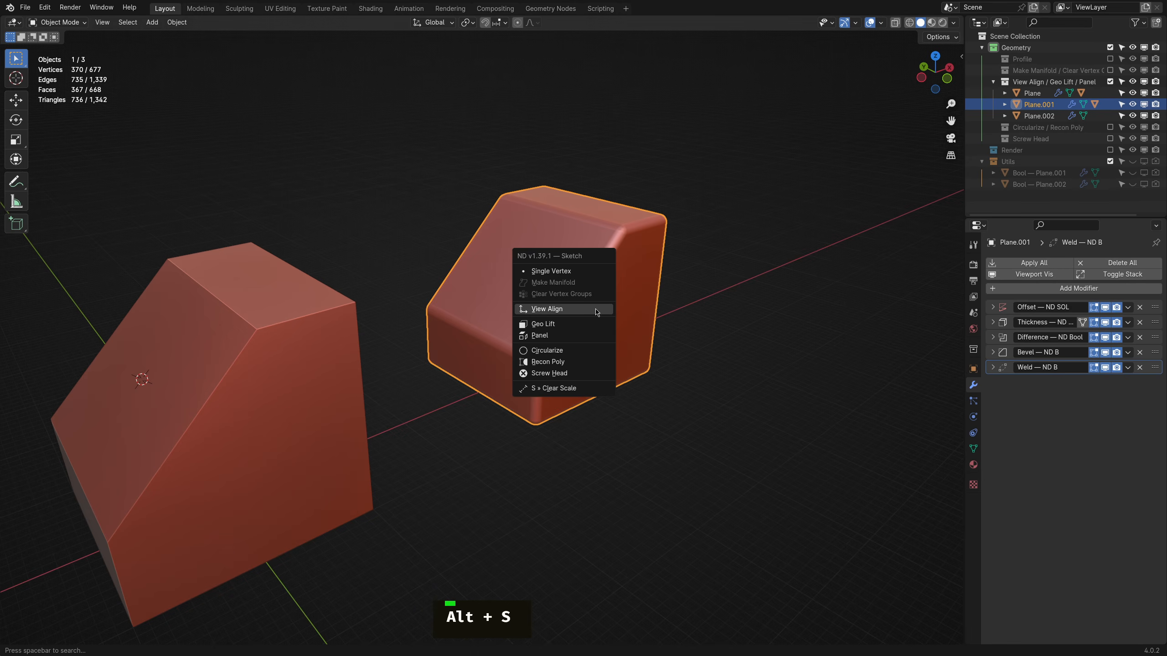
{"action": "left_click", "coordinate": [596, 308]}
{"action": "left_click", "coordinate": [530, 290]}
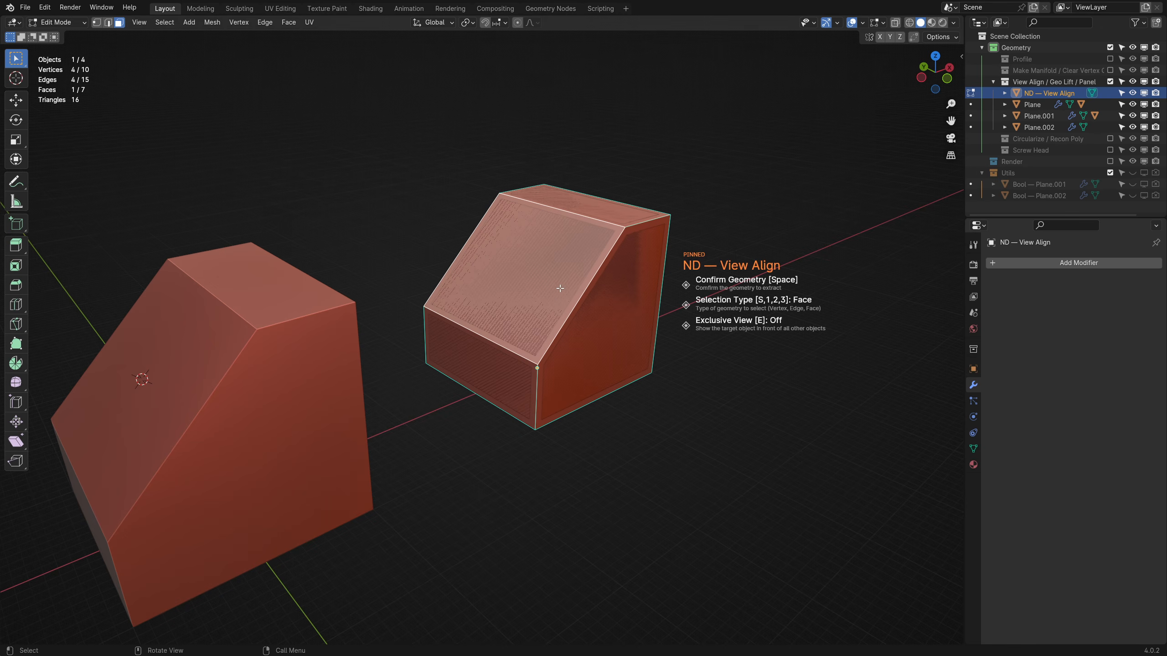
{"action": "middle_click_drag", "start_coordinate": [575, 294], "coordinate": [596, 281]}
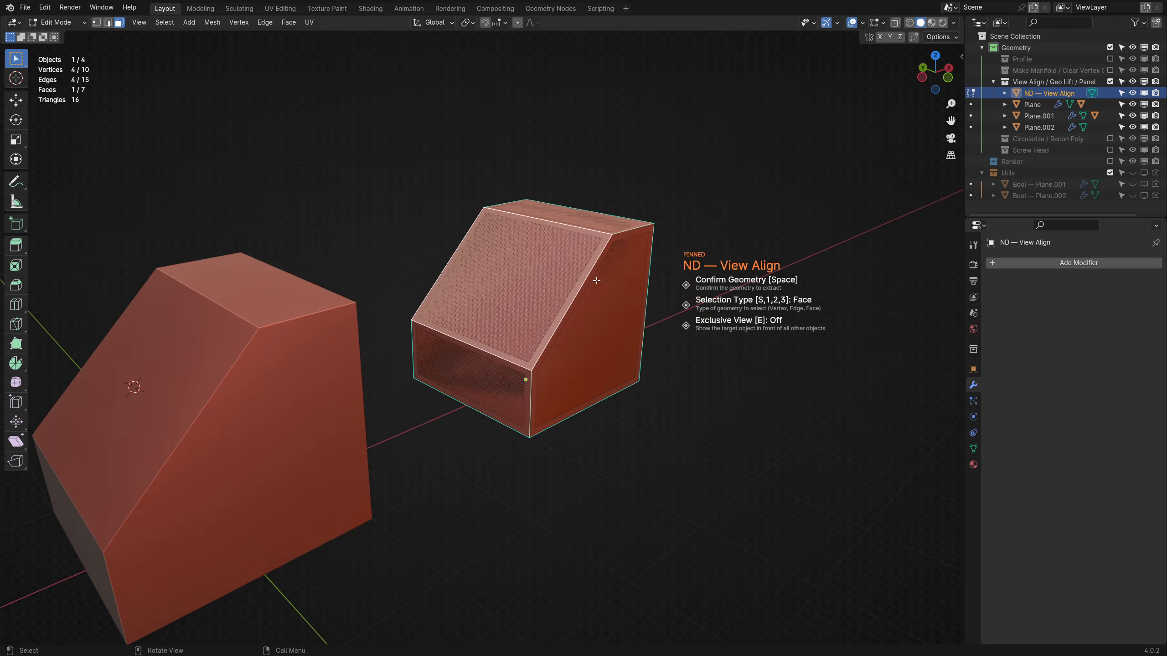
{"action": "key", "text": "Escape"}
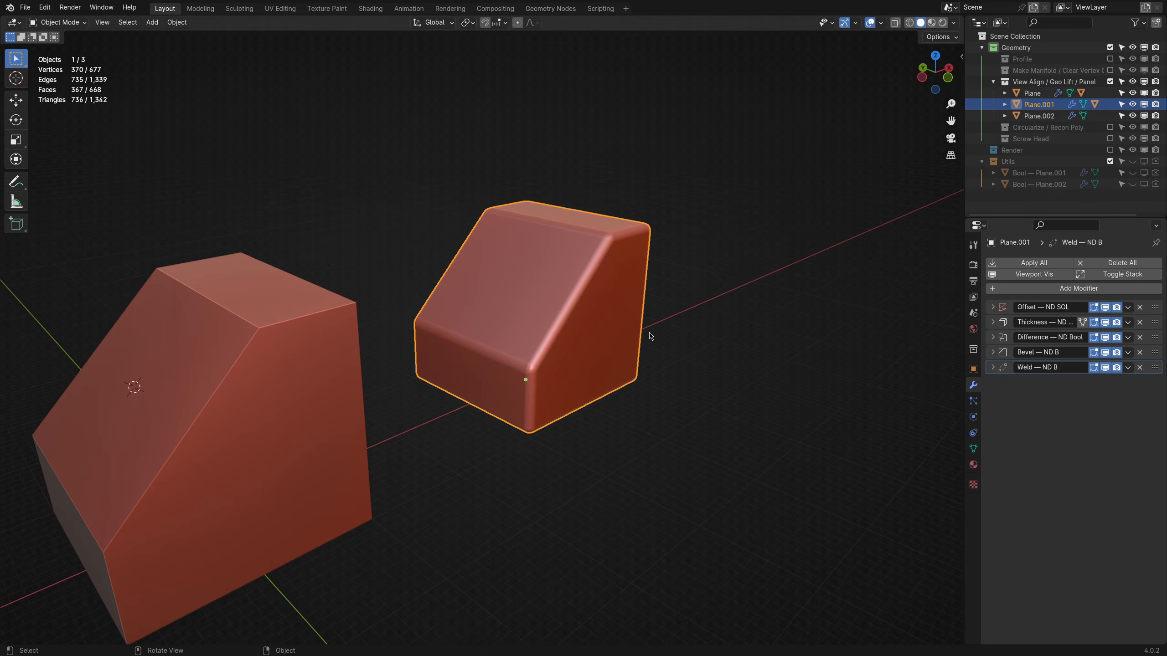
Try ND View Align on the bevelled wedge block with its bevel geometry included, picking the sloped face.
{"action": "key", "text": "alt+s"}
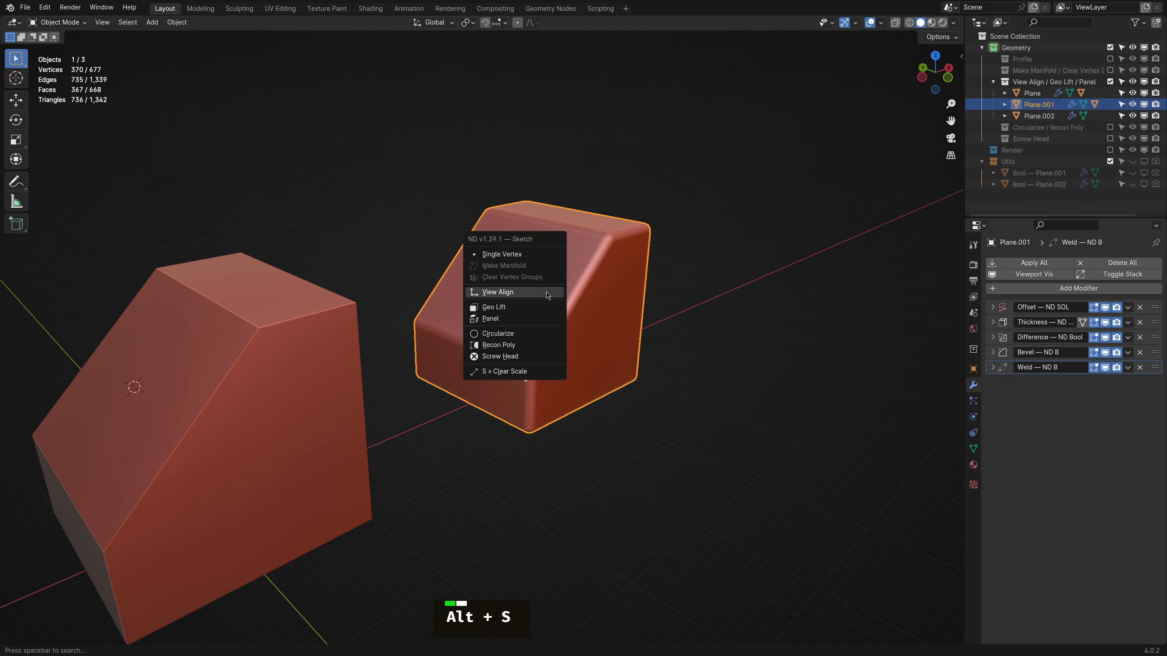
{"action": "left_click", "coordinate": [548, 295], "text": "shift"}
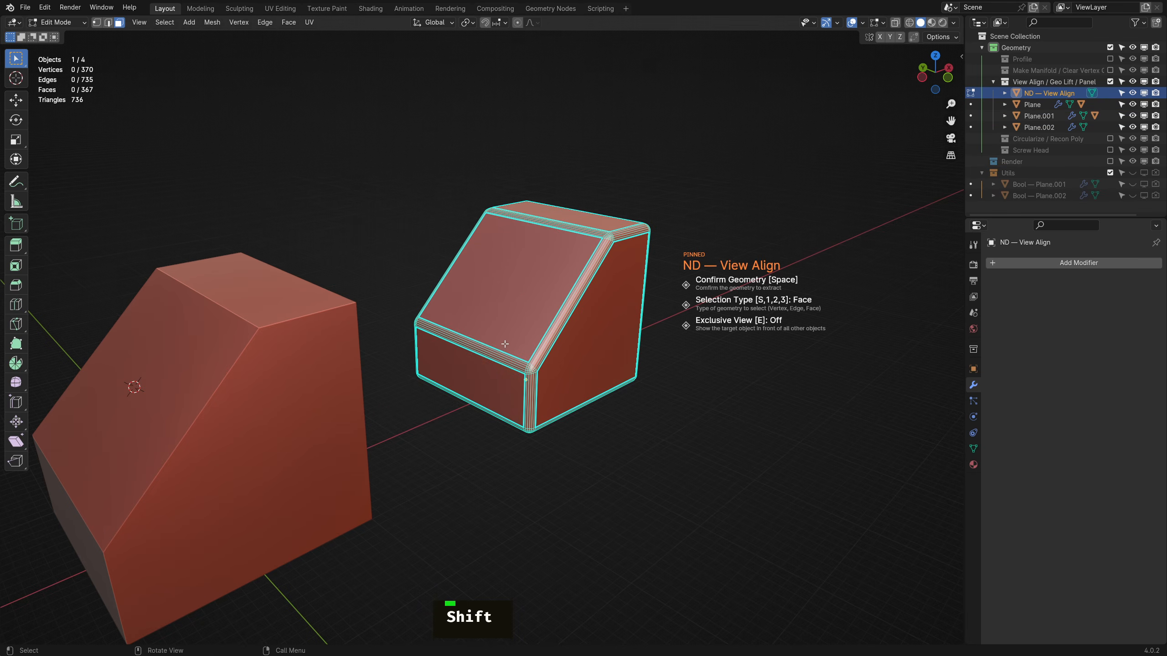
{"action": "left_click", "coordinate": [561, 317]}
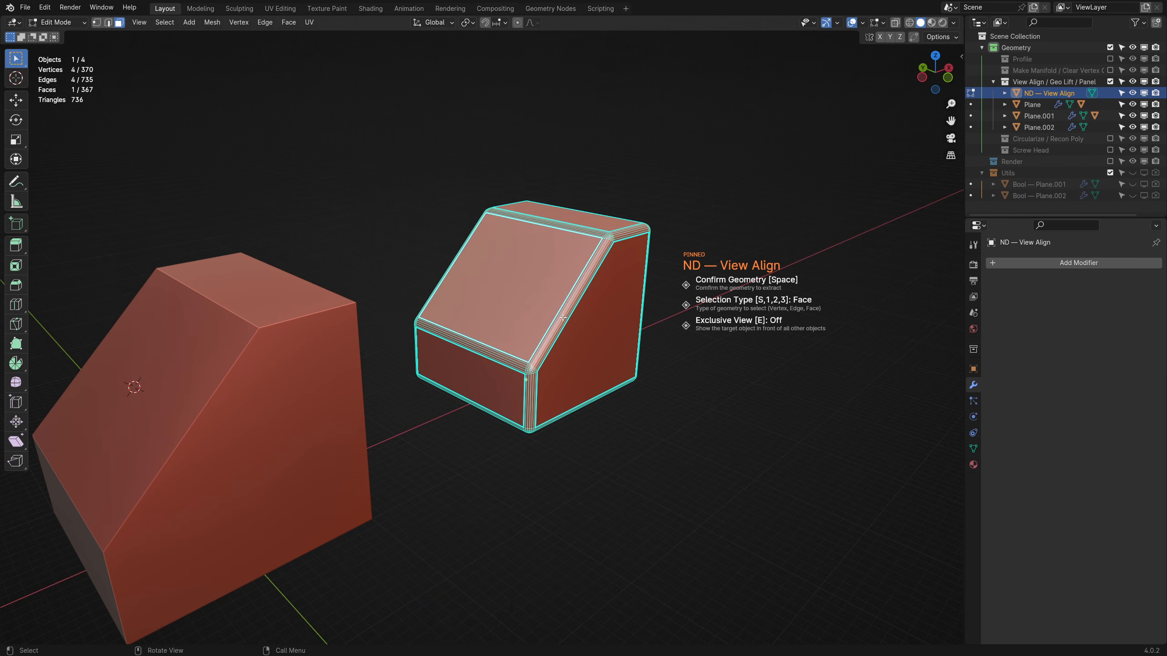
{"action": "left_click", "coordinate": [563, 317]}
{"action": "key", "text": "Escape"}
{"action": "left_click", "coordinate": [687, 347]}
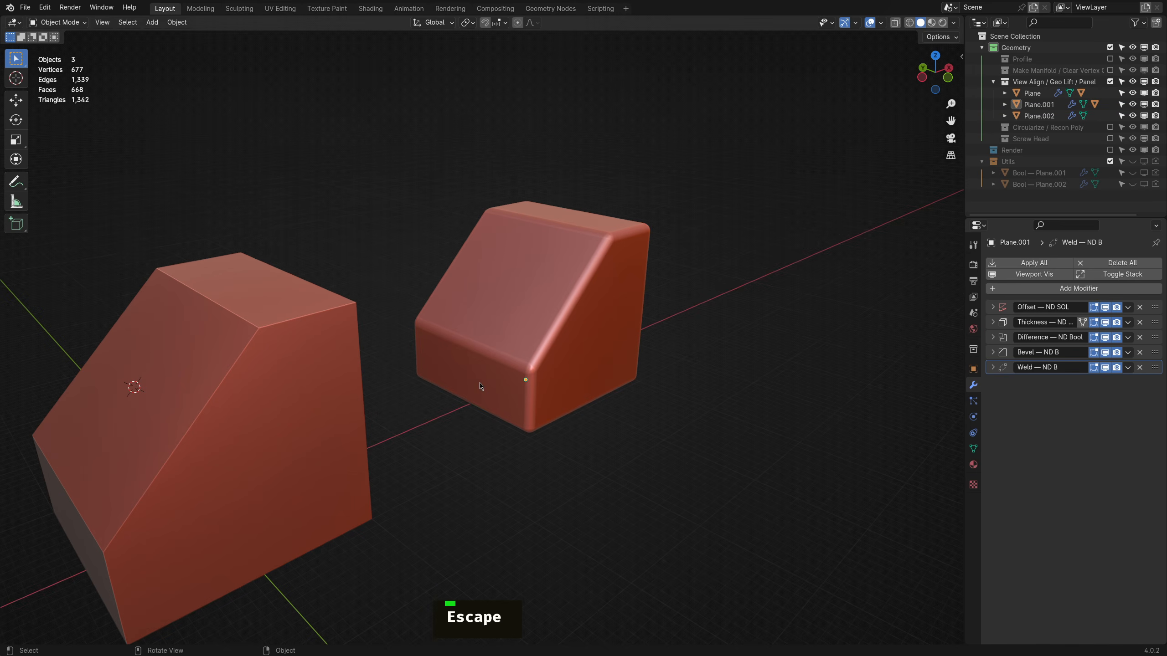
Use ND Geo Lift on the unbevelled middle block to extract its connected front, sloped and top faces.
{"action": "scroll", "coordinate": [482, 386], "scroll_direction": "down", "scroll_amount": 2}
{"action": "middle_click_drag", "start_coordinate": [432, 398], "coordinate": [544, 295], "text": "shift"}
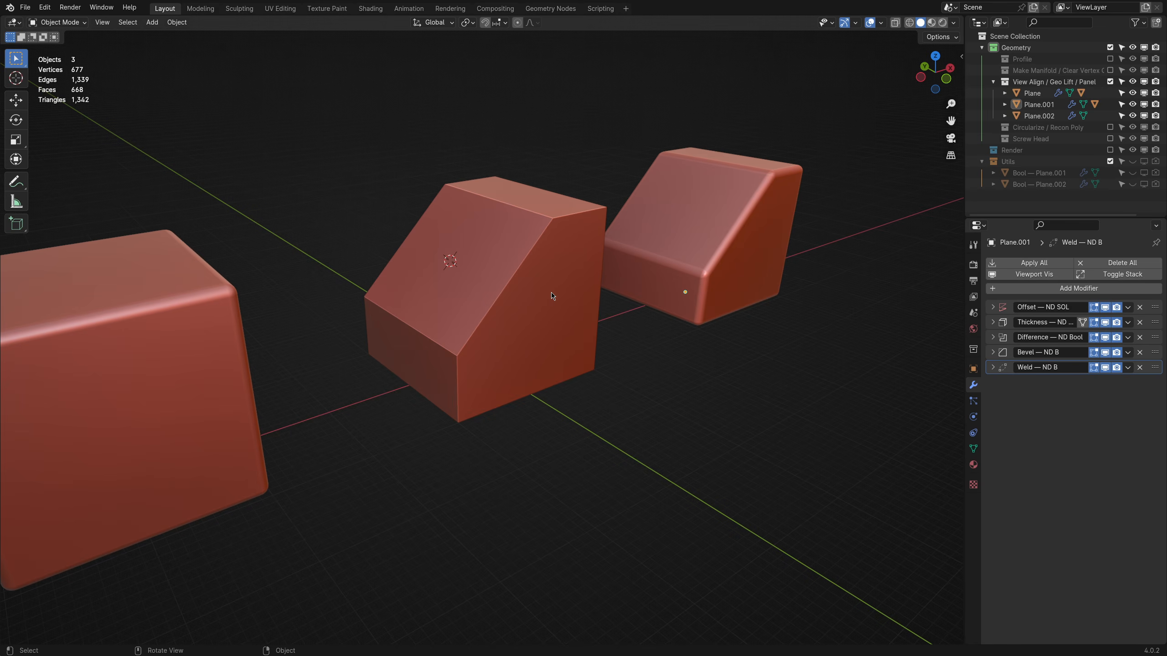
{"action": "left_click", "coordinate": [525, 311]}
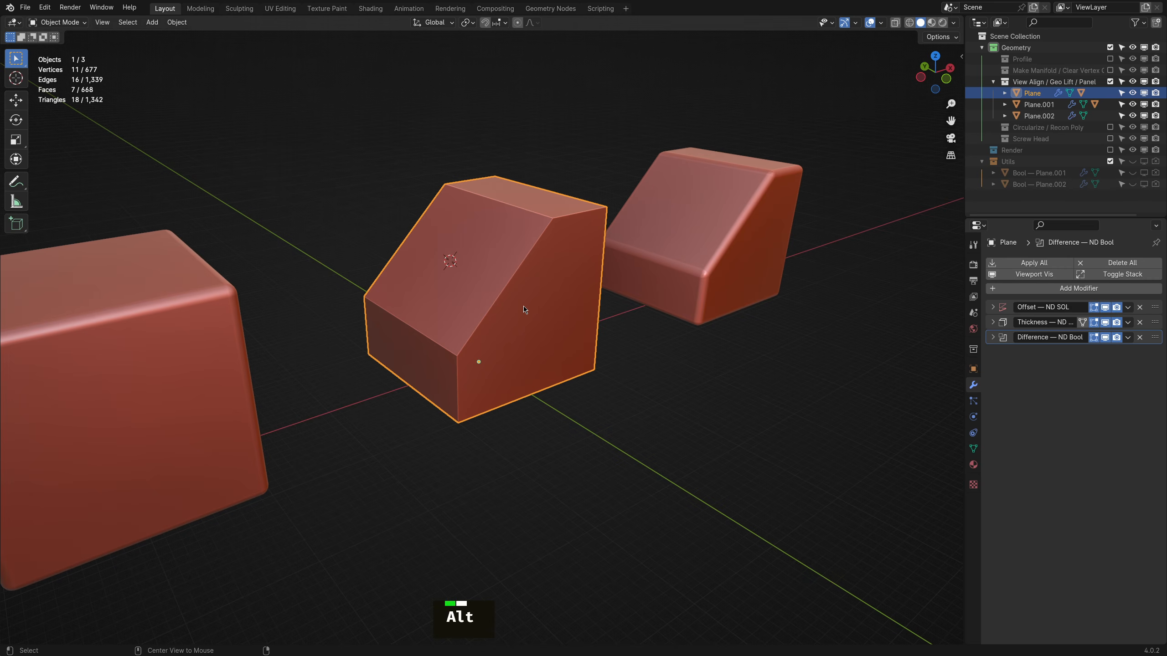
{"action": "key", "text": "alt+s"}
{"action": "left_click", "coordinate": [509, 321]}
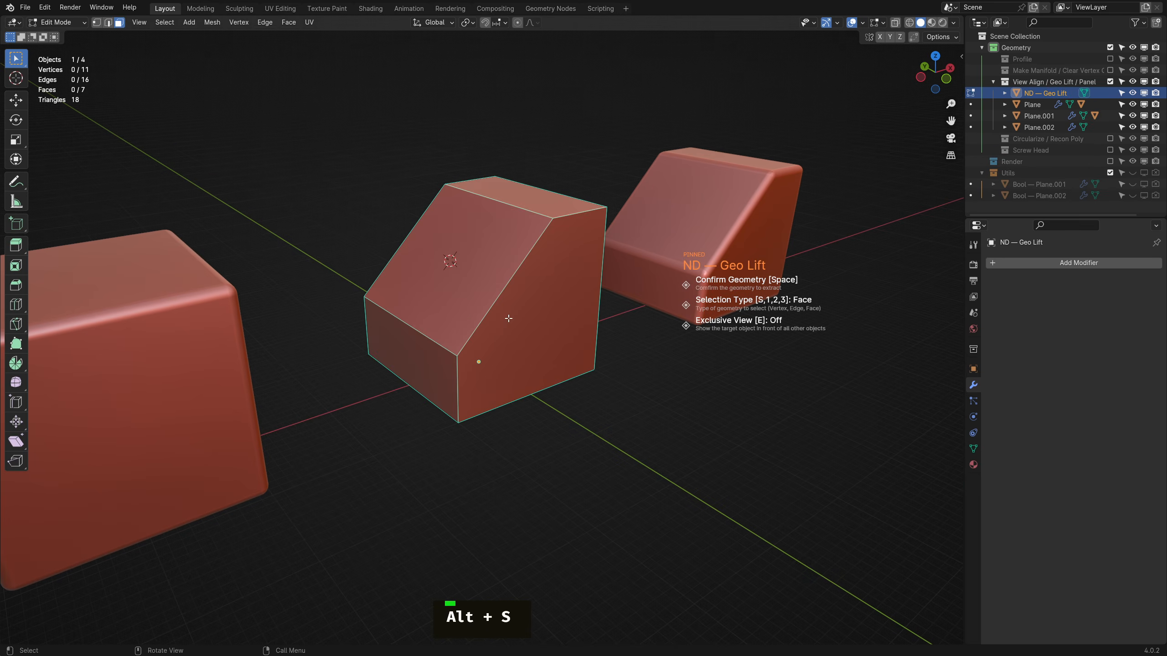
{"action": "middle_click_drag", "start_coordinate": [509, 319], "coordinate": [550, 318]}
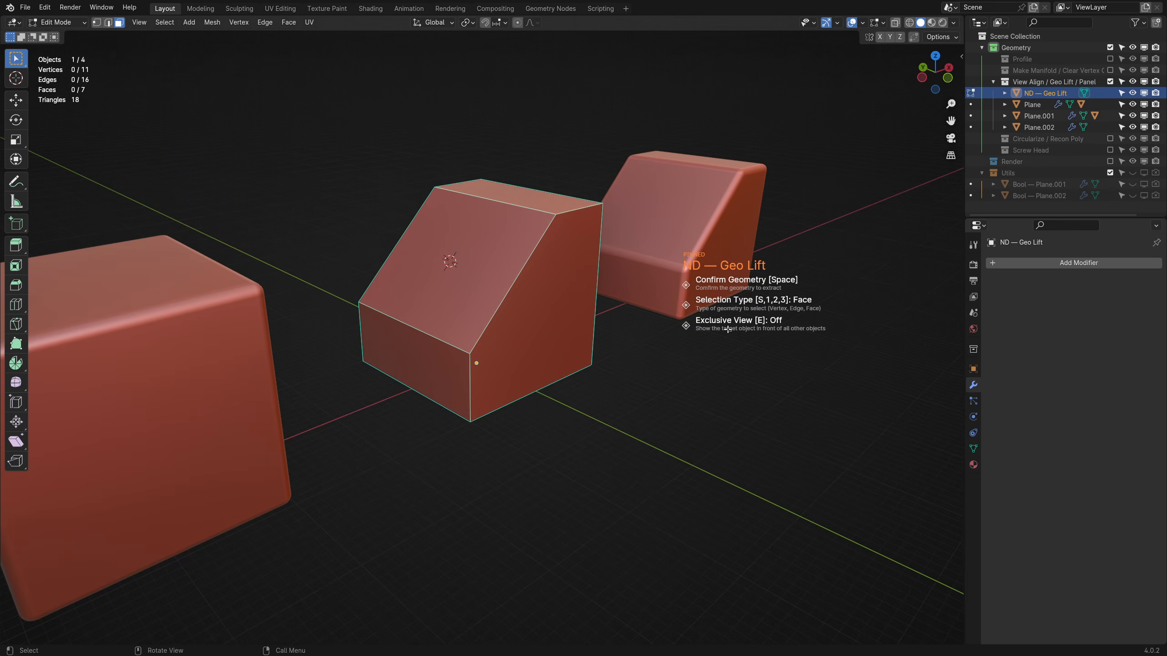
{"action": "left_click", "coordinate": [423, 353]}
{"action": "left_click", "coordinate": [526, 235], "text": "ctrl"}
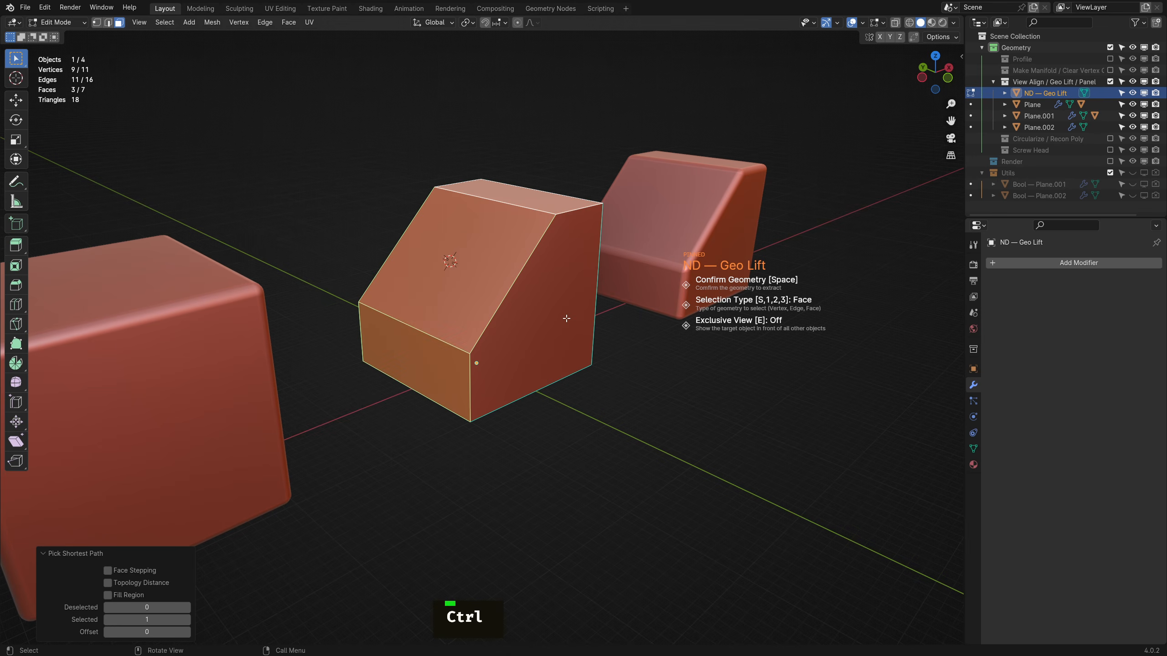
{"action": "key", "text": "space"}
Move the lifted faces up and away from the middle block, and reset the 3D Cursor to the world origin.
{"action": "key", "text": "g"}
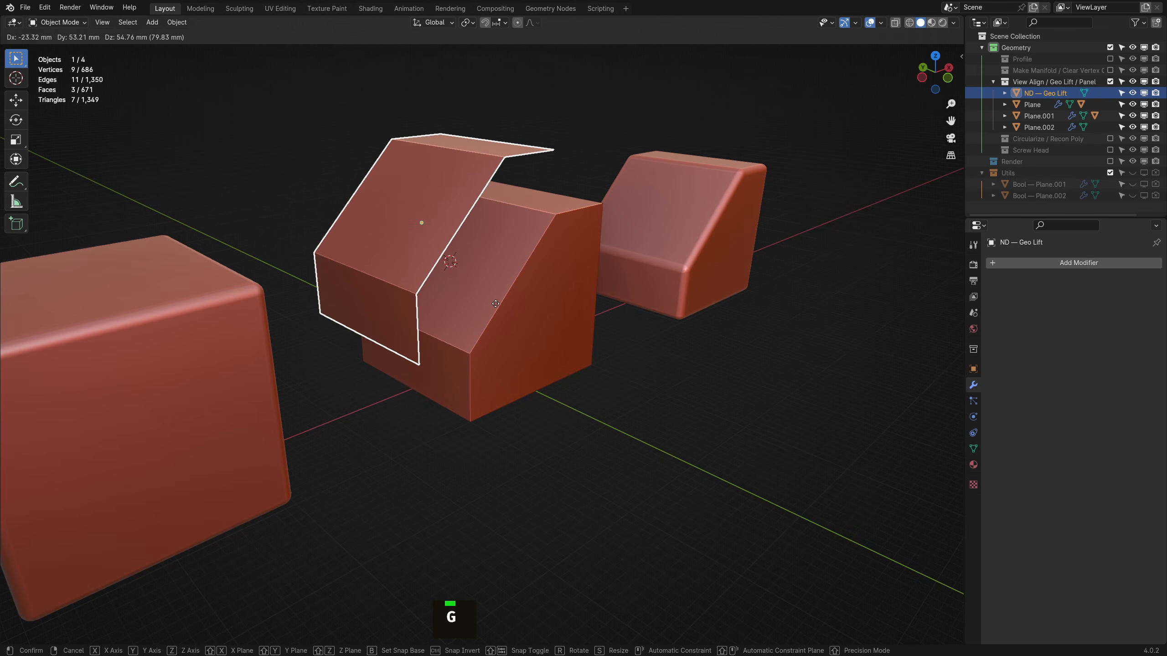
{"action": "left_click", "coordinate": [479, 282]}
{"action": "middle_click_drag", "start_coordinate": [480, 283], "coordinate": [568, 280]}
{"action": "key", "text": "shift+s"}
{"action": "left_click", "coordinate": [476, 315]}
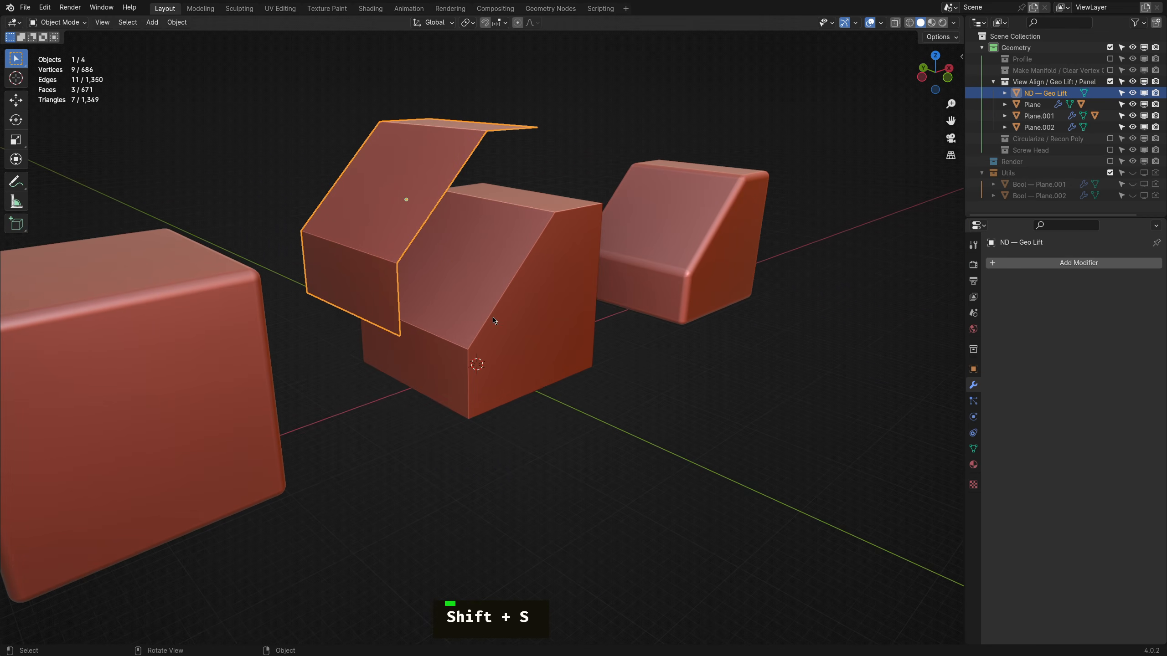
Inspect the lifted object's vertices in Edit Mode and delete the object.
{"action": "left_click", "coordinate": [618, 333]}
{"action": "middle_click_drag", "start_coordinate": [618, 334], "coordinate": [456, 277]}
{"action": "left_click", "coordinate": [430, 219]}
{"action": "key", "text": "1"}
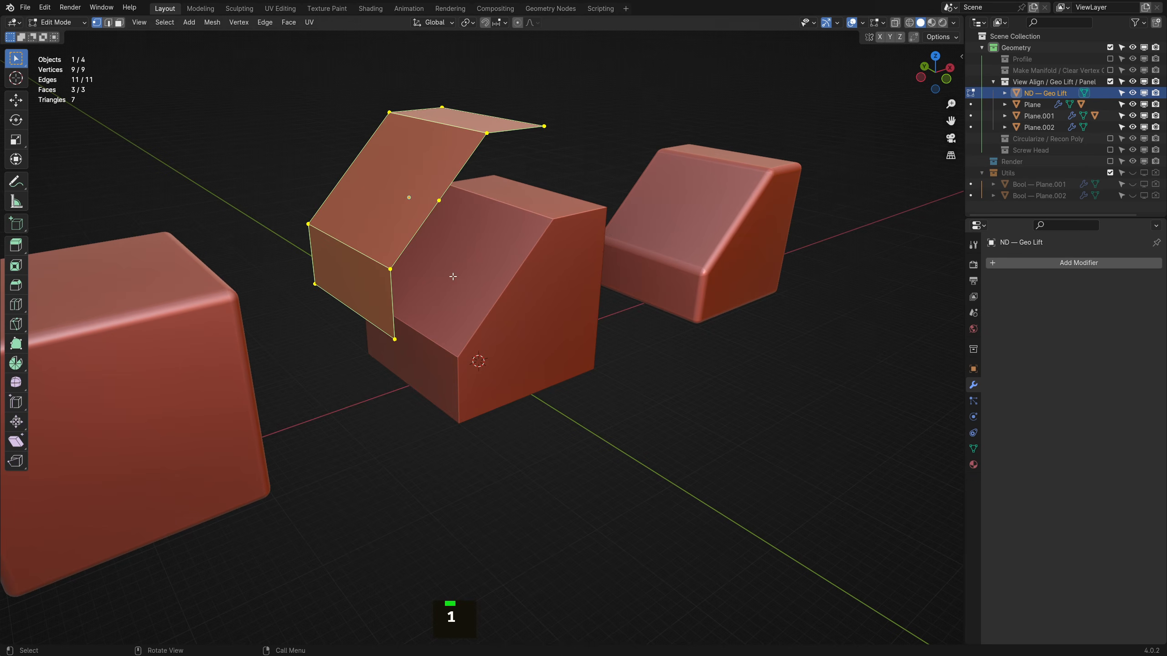
{"action": "key", "text": "Escape"}
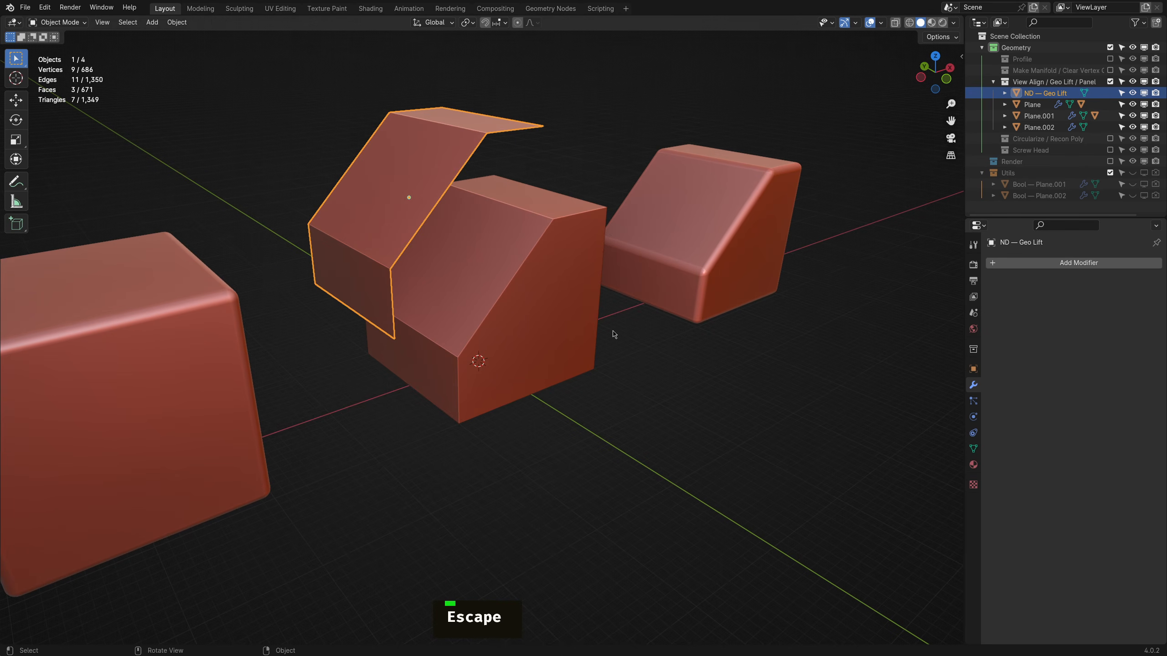
{"action": "scroll", "coordinate": [611, 333], "scroll_direction": "down", "scroll_amount": 2}
{"action": "left_click", "coordinate": [599, 332]}
{"action": "left_click", "coordinate": [441, 243]}
{"action": "key", "text": "x"}
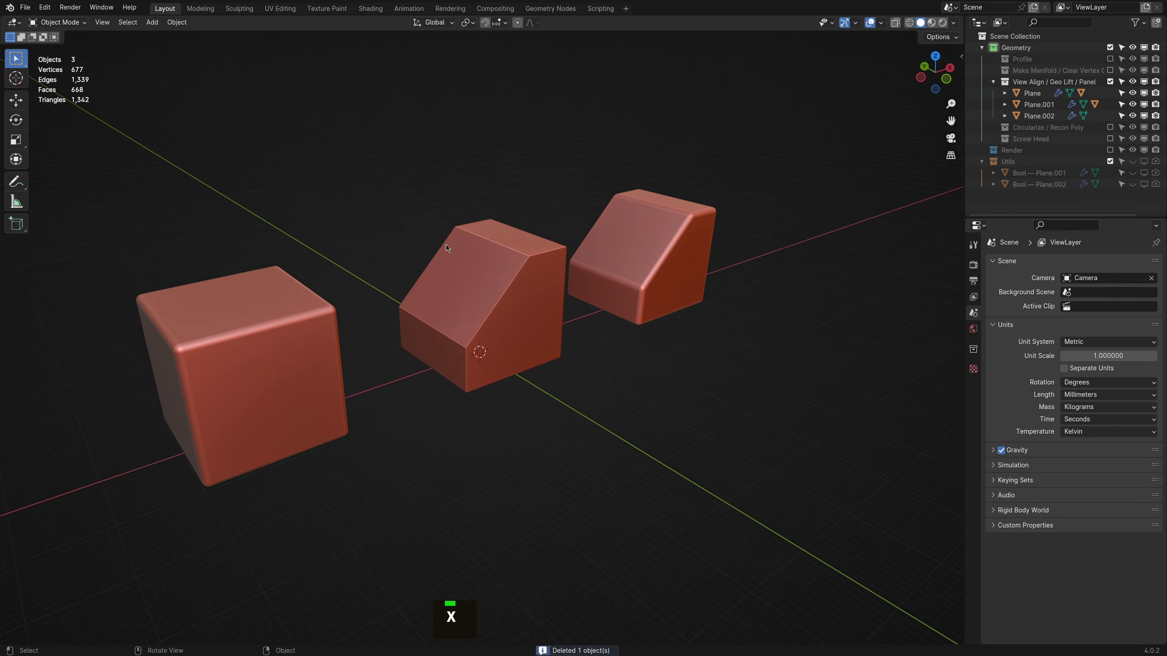
Use ND Geo Lift on Plane.001 with its bevels included, extracting the face strip from the front face to the top face.
{"action": "left_click", "coordinate": [644, 277]}
{"action": "mouse_move", "coordinate": [696, 271]}
{"action": "middle_mouse_down", "text": "shift"}
{"action": "mouse_move", "coordinate": [600, 326]}
{"action": "mouse_move", "coordinate": [581, 366]}
{"action": "middle_mouse_up", "text": "shift"}
{"action": "scroll", "coordinate": [601, 327], "scroll_direction": "up", "scroll_amount": 2}
{"action": "scroll", "coordinate": [602, 331], "scroll_direction": "up", "scroll_amount": 1}
{"action": "key", "text": "alt+s"}
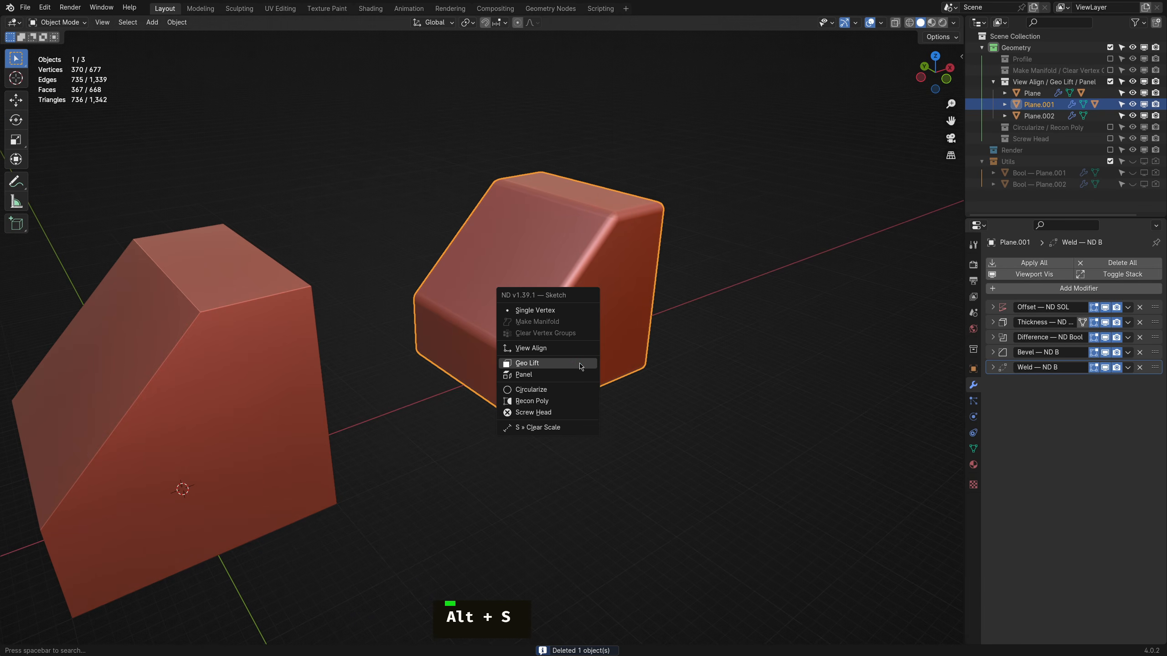
{"action": "left_click", "coordinate": [527, 363], "text": "shift"}
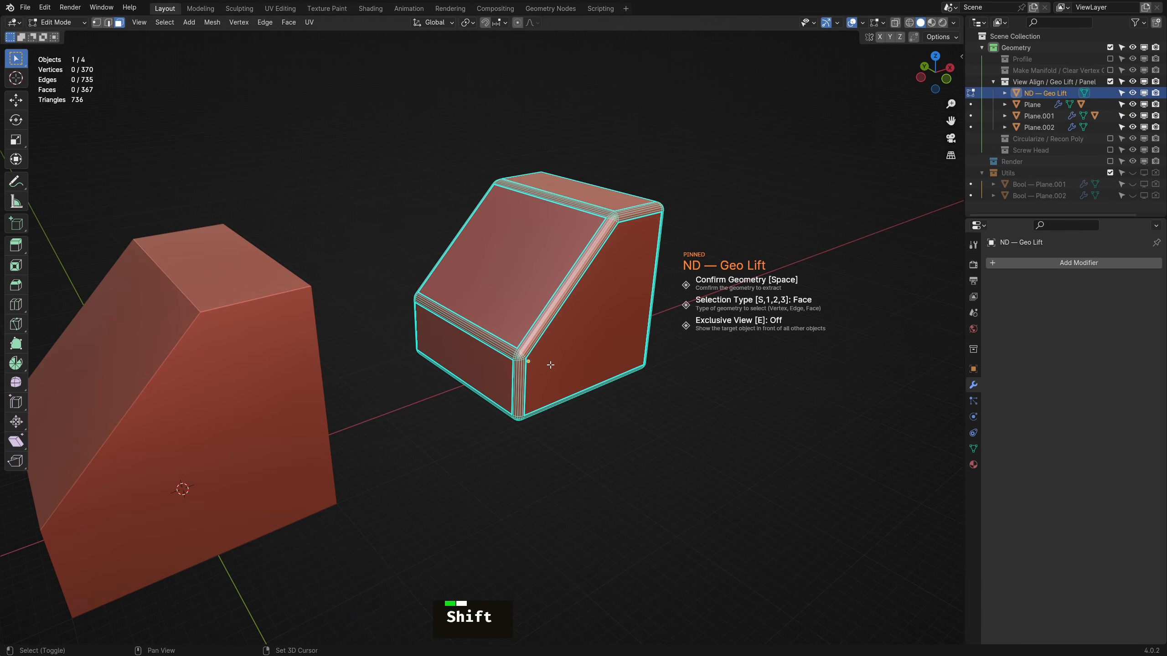
{"action": "left_click", "coordinate": [489, 373]}
{"action": "left_click", "coordinate": [588, 197], "text": "ctrl"}
{"action": "key", "text": "space"}
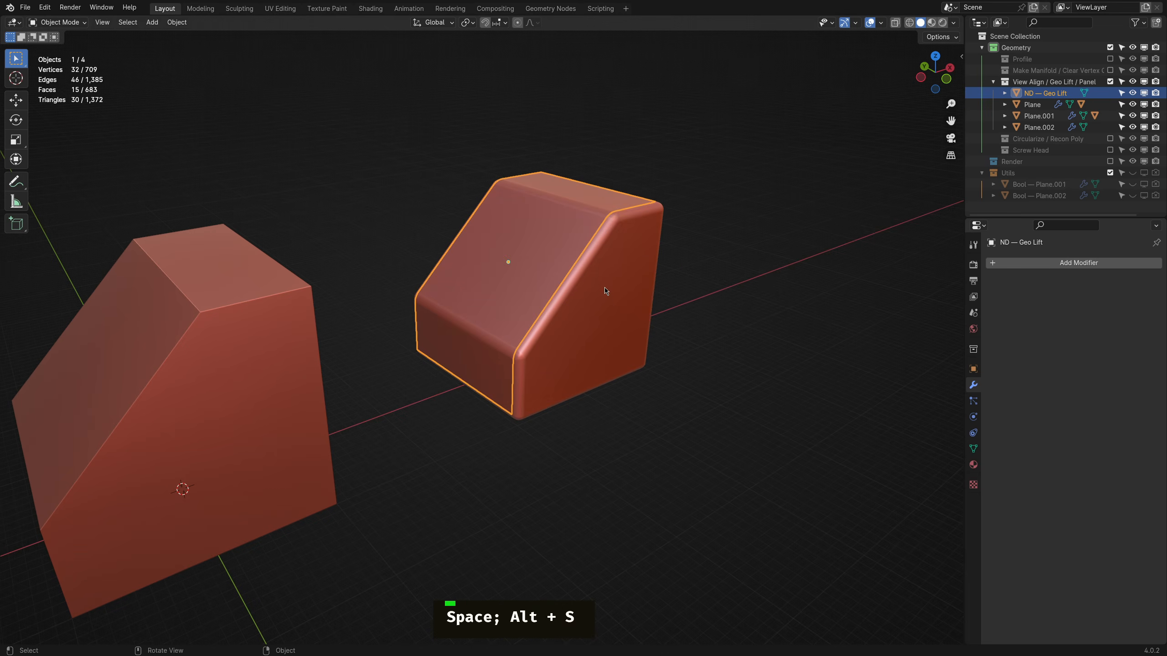
Move the lifted bevelled strip about -65 mm in X, 108 mm in Y and 100.5 mm in Z, and delete it.
{"action": "key", "text": "g"}
{"action": "left_click", "coordinate": [470, 245]}
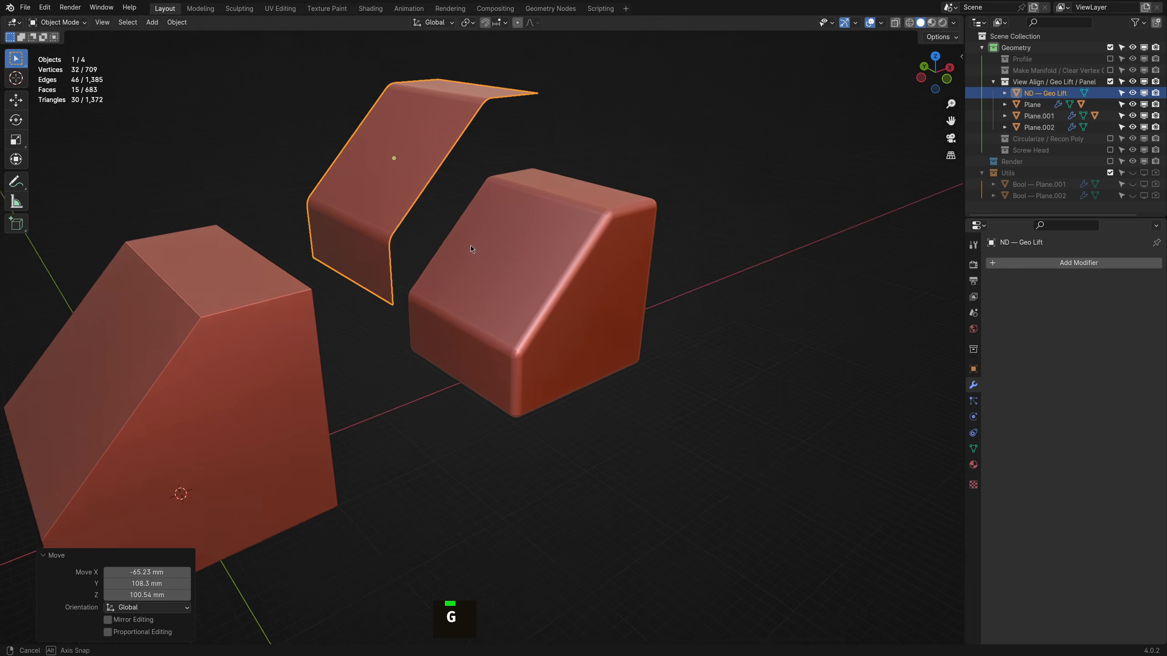
{"action": "middle_click_drag", "start_coordinate": [470, 246], "coordinate": [551, 306]}
{"action": "key", "text": "x"}
{"action": "left_click", "coordinate": [504, 244]}
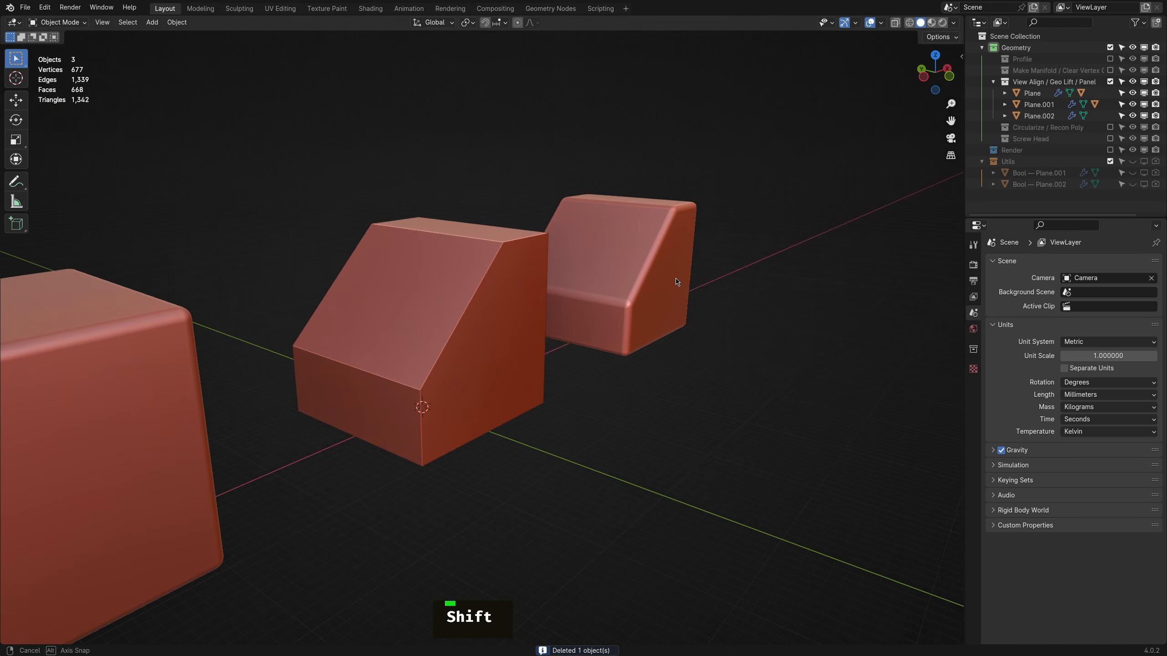
Start an ND Panel on the middle block from its front, sloped and top faces.
{"action": "left_click", "coordinate": [429, 321]}
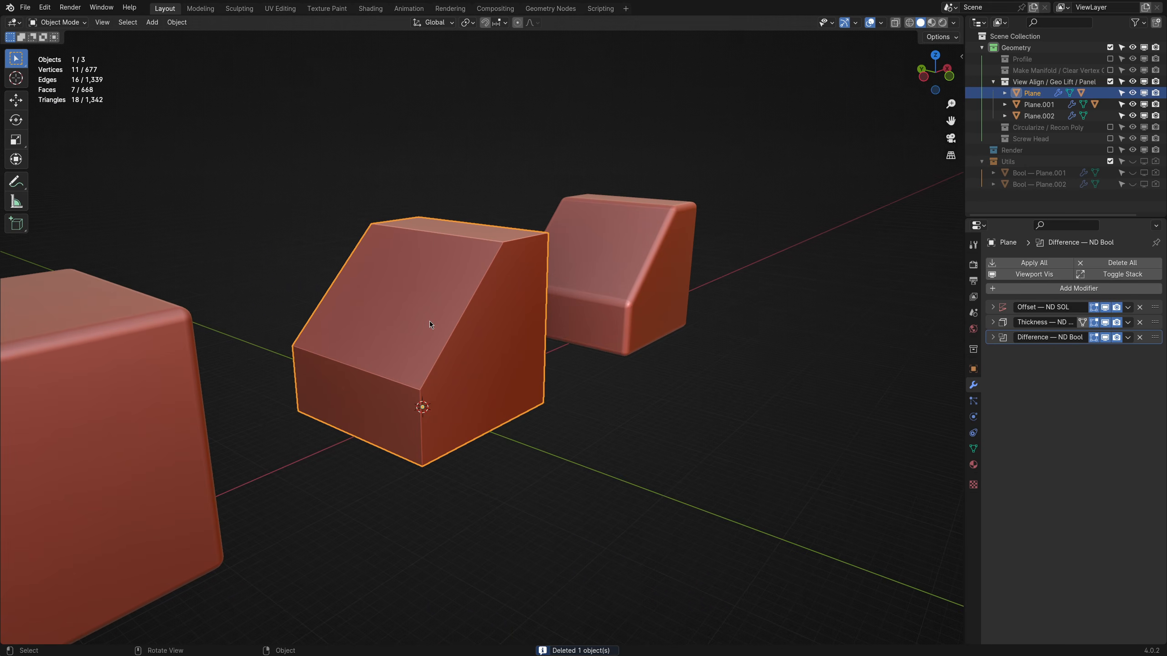
{"action": "key", "text": "alt+s"}
{"action": "left_click", "coordinate": [413, 333]}
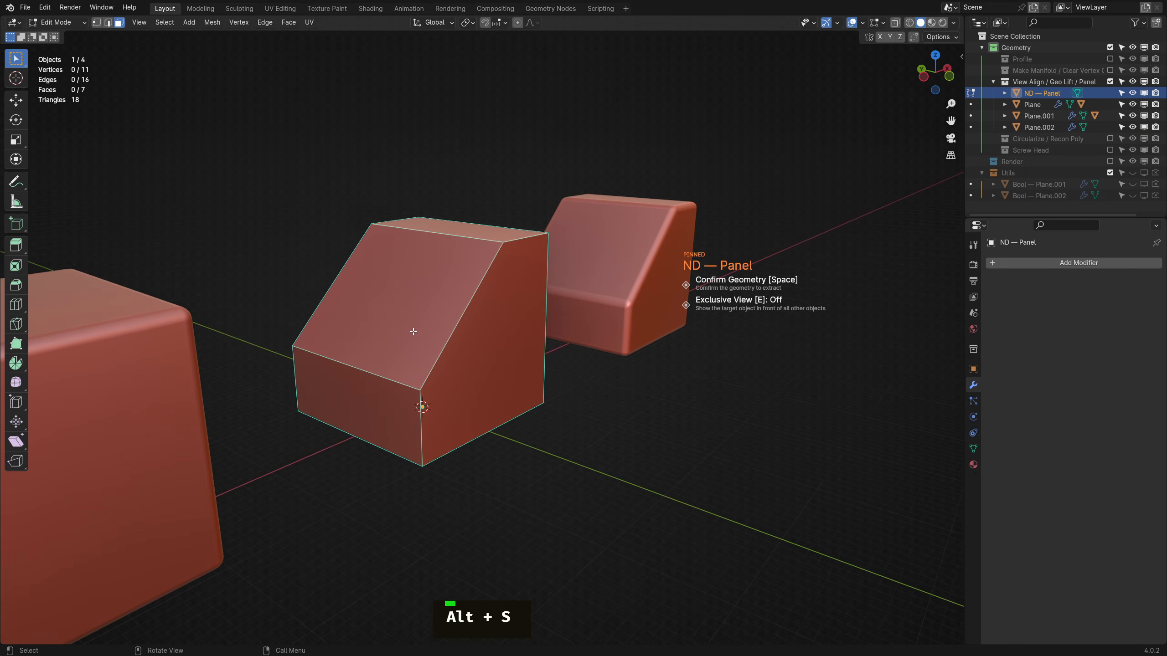
{"action": "middle_click_drag", "start_coordinate": [451, 312], "coordinate": [369, 389]}
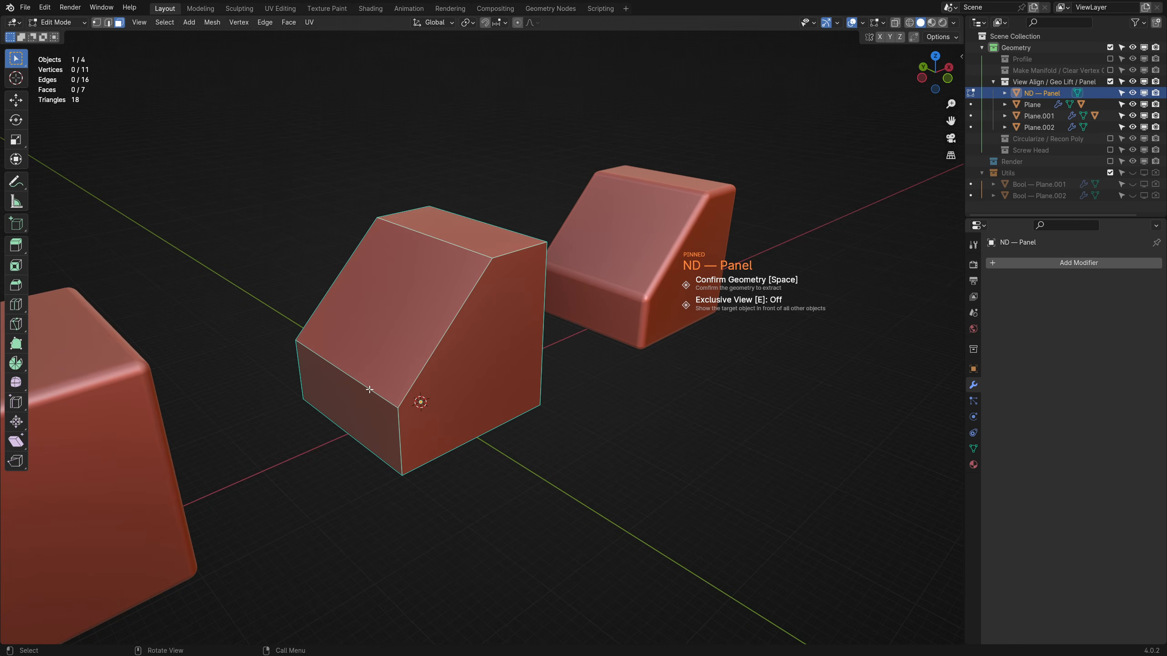
{"action": "left_click", "coordinate": [359, 395]}
{"action": "left_click", "coordinate": [469, 238], "text": "ctrl"}
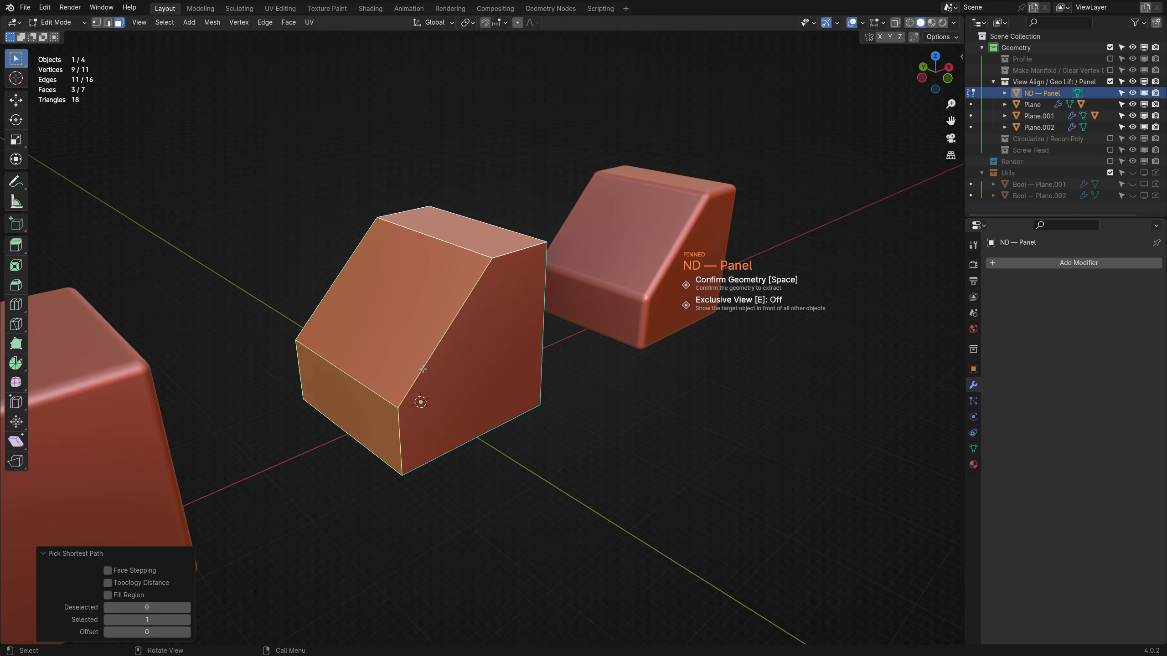
{"action": "mouse_move", "coordinate": [457, 375]}
{"action": "middle_mouse_down"}
{"action": "mouse_move", "coordinate": [633, 383]}
{"action": "mouse_move", "coordinate": [475, 373]}
{"action": "middle_mouse_up"}
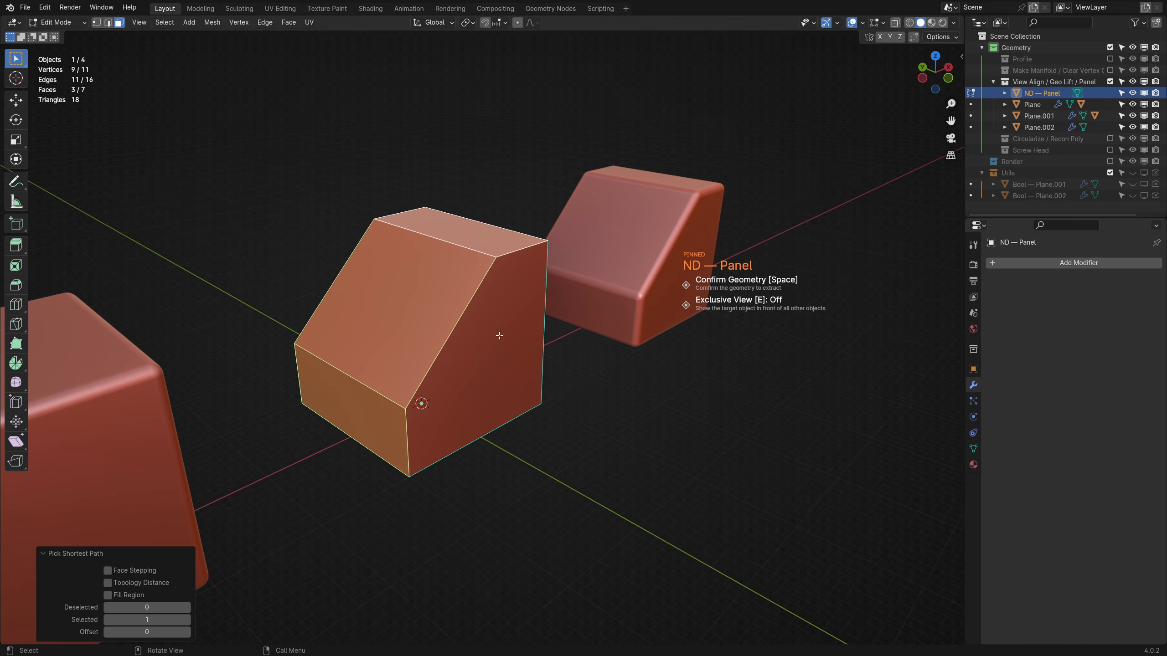
{"action": "key", "text": "space"}
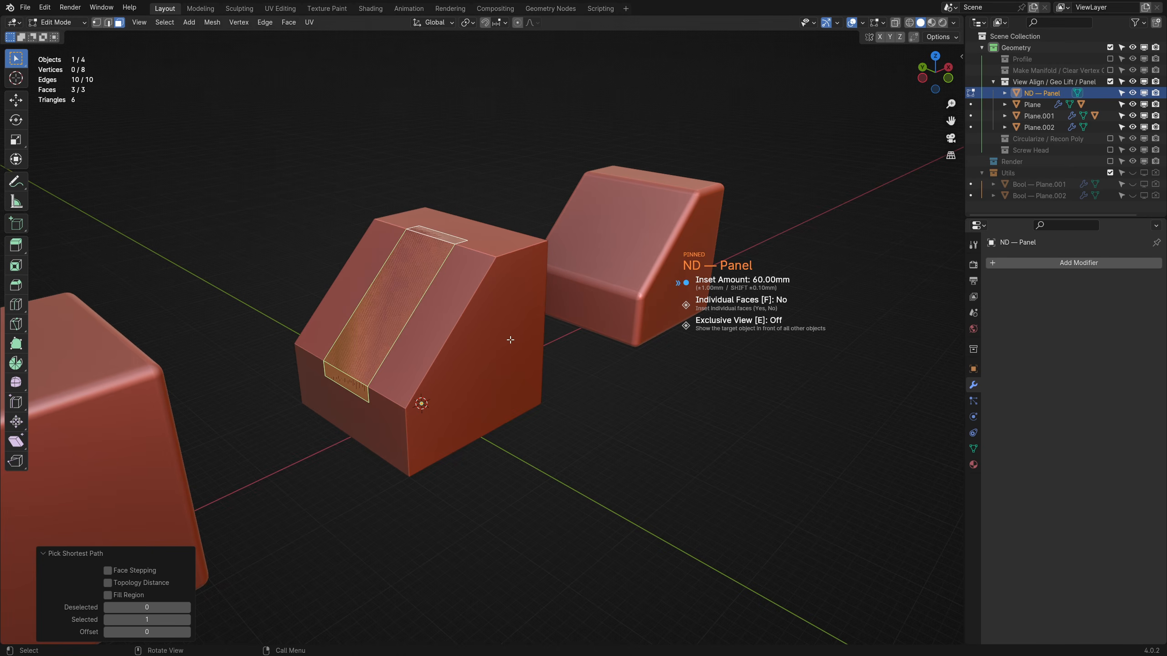
Try individual face insets on the panel, and settle on a 20 mm inset with Individual Faces off.
{"action": "scroll", "coordinate": [505, 339], "scroll_direction": "down", "scroll_amount": 5}
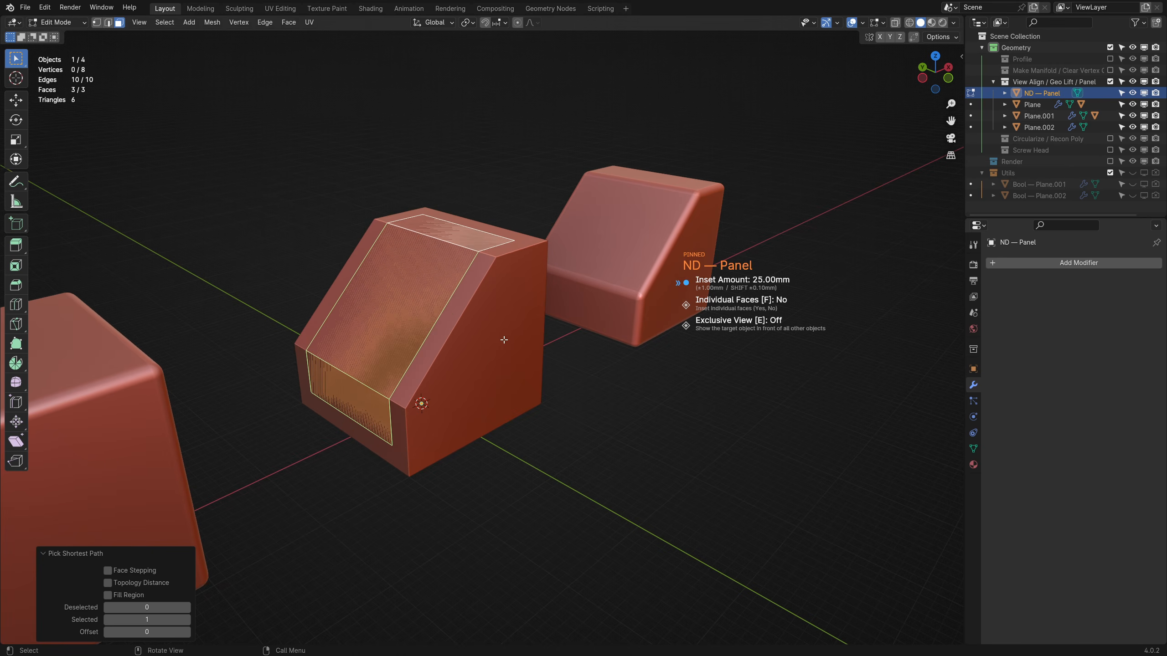
{"action": "scroll", "coordinate": [504, 339], "scroll_direction": "down", "scroll_amount": 15}
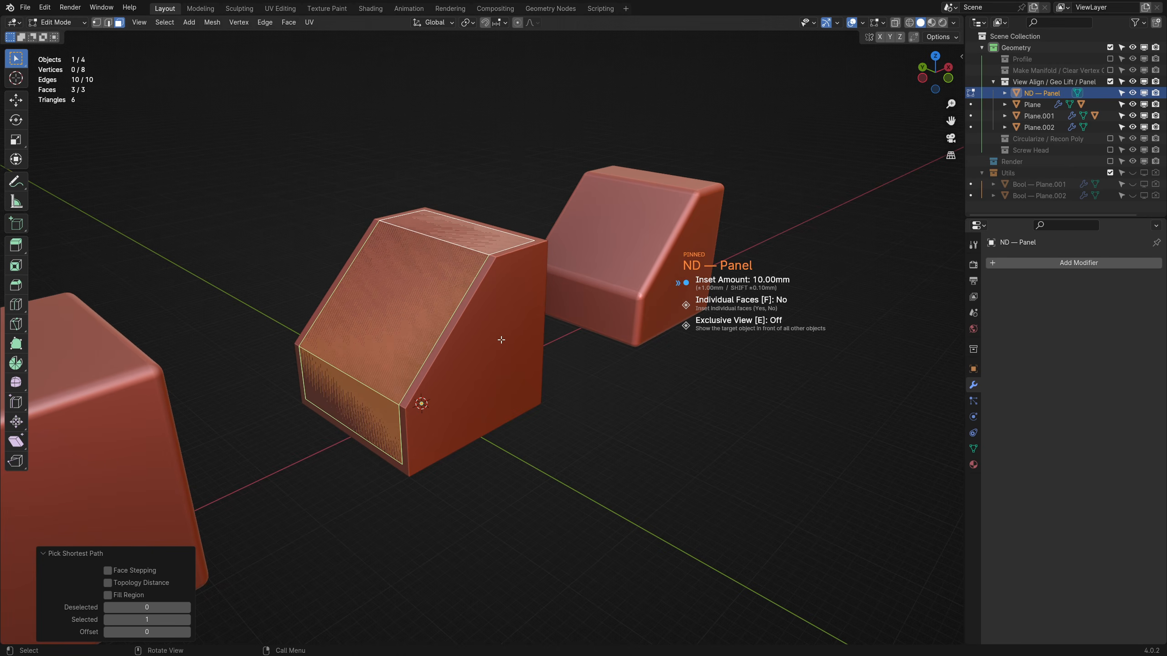
{"action": "key", "text": "f"}
{"action": "scroll", "coordinate": [502, 339], "scroll_direction": "up", "scroll_amount": 10}
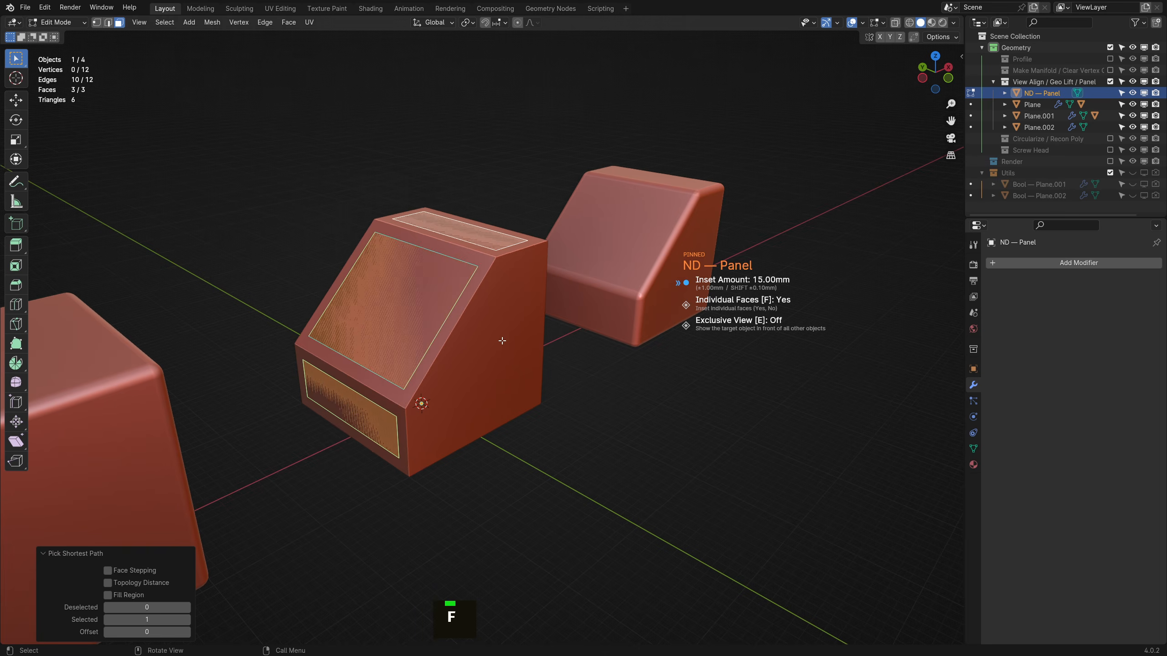
{"action": "key", "text": "f"}
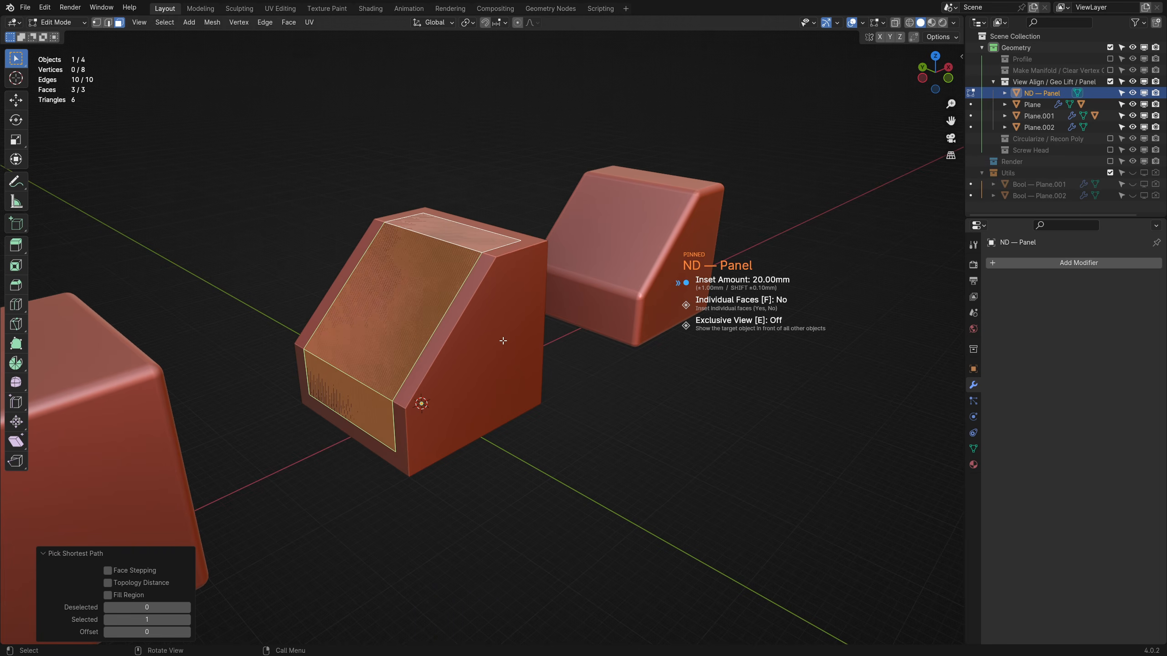
{"action": "key", "text": "space"}
Solidify the panel to a 7.5 mm thickness with Positive weighting.
{"action": "scroll", "coordinate": [505, 344], "scroll_direction": "up", "scroll_amount": 10}
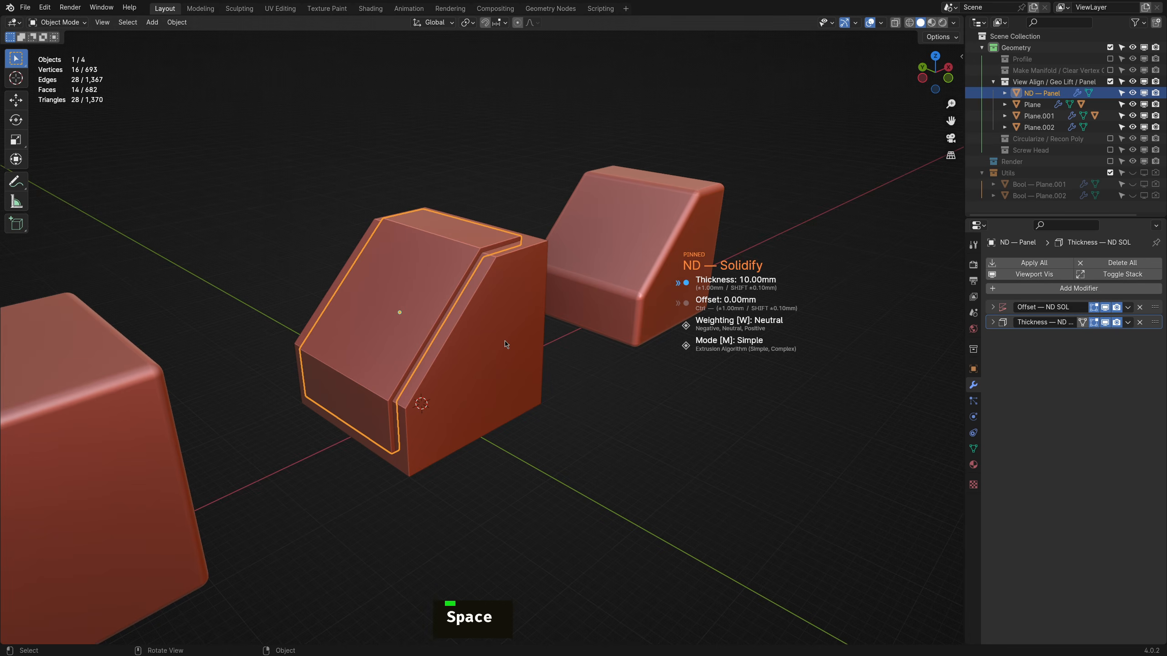
{"action": "key", "text": "w"}
{"action": "scroll", "coordinate": [505, 345], "scroll_direction": "up", "scroll_amount": 8}
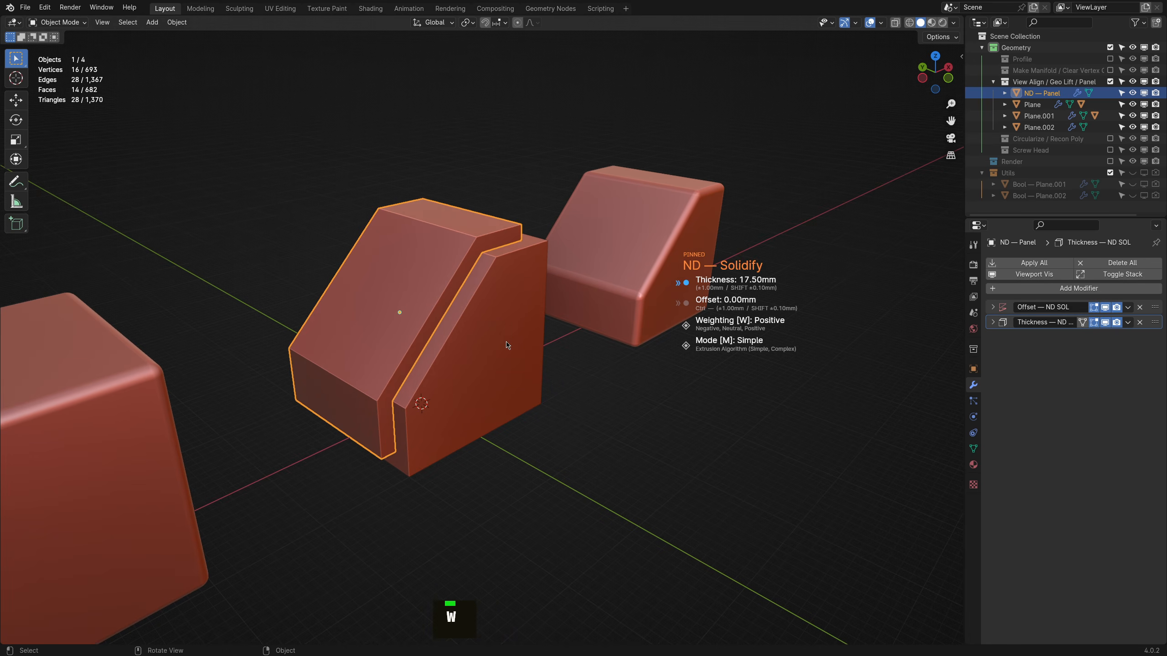
{"action": "scroll", "coordinate": [506, 345], "scroll_direction": "down", "scroll_amount": 10}
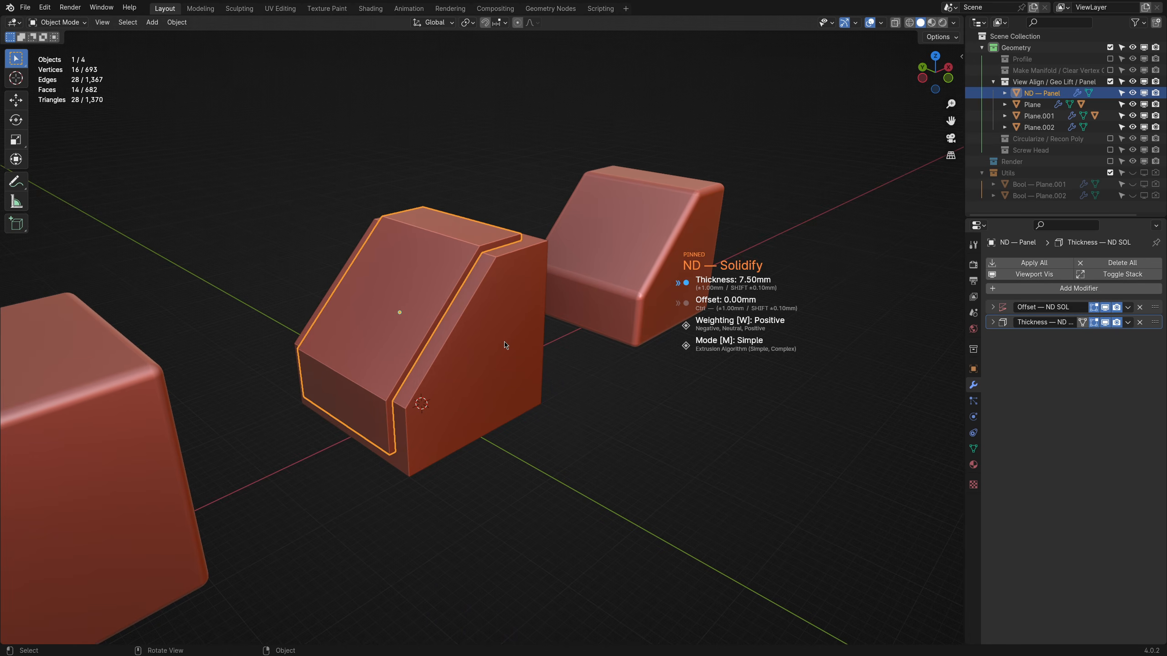
{"action": "left_click", "coordinate": [504, 344]}
{"action": "left_click", "coordinate": [572, 407]}
Try moving the solidified panel, and inspect its vertices in Edit Mode.
{"action": "middle_click_drag", "start_coordinate": [482, 363], "coordinate": [413, 315]}
{"action": "left_click", "coordinate": [424, 333]}
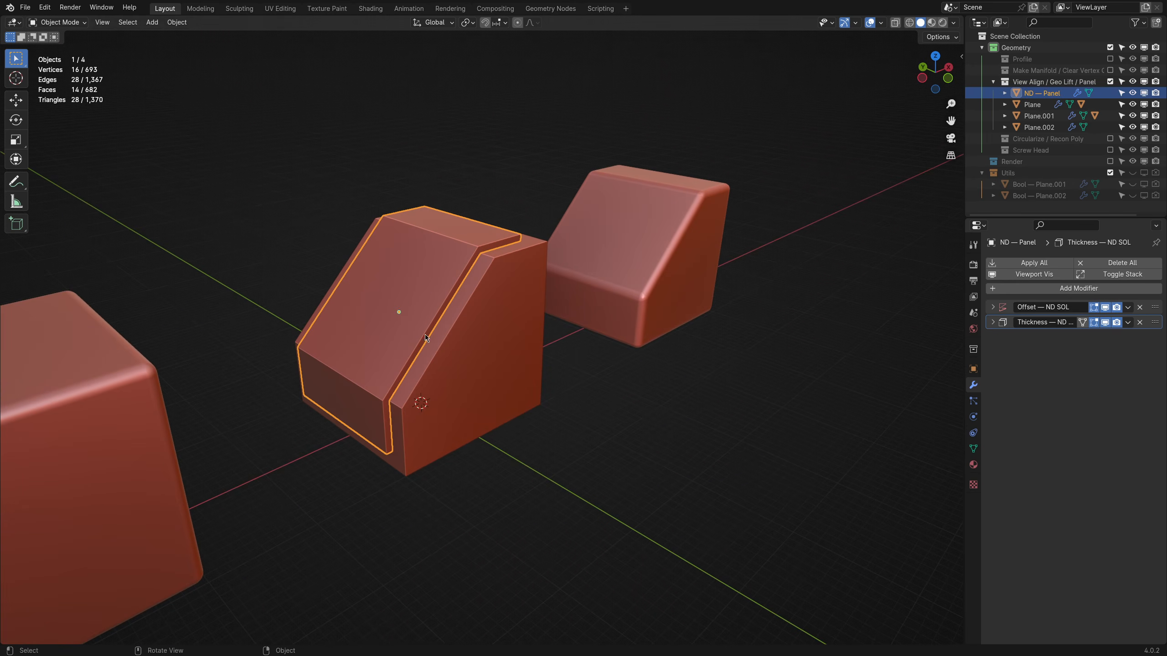
{"action": "key", "text": "g"}
{"action": "right_click", "coordinate": [444, 324]}
{"action": "key", "text": "Tab"}
{"action": "key", "text": "1"}
{"action": "key", "text": "Escape"}
Delete the panel object from the middle block.
{"action": "key", "text": "x"}
{"action": "scroll", "coordinate": [442, 330], "scroll_direction": "down", "scroll_amount": 2}
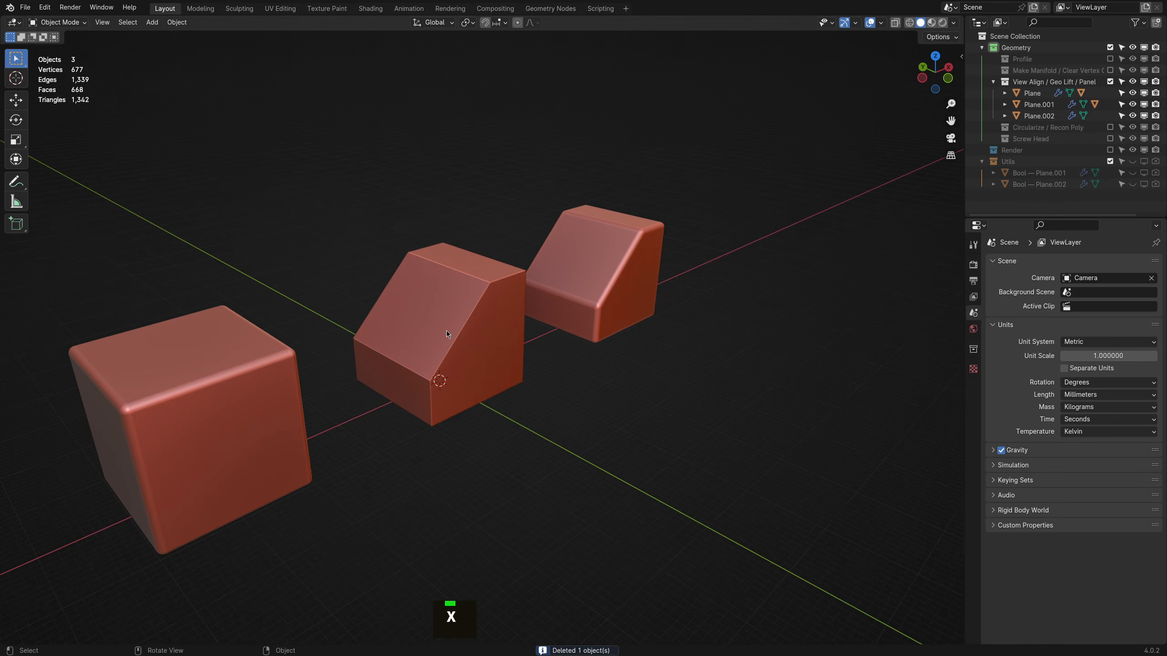
{"action": "middle_click_drag", "start_coordinate": [592, 356], "coordinate": [561, 363]}
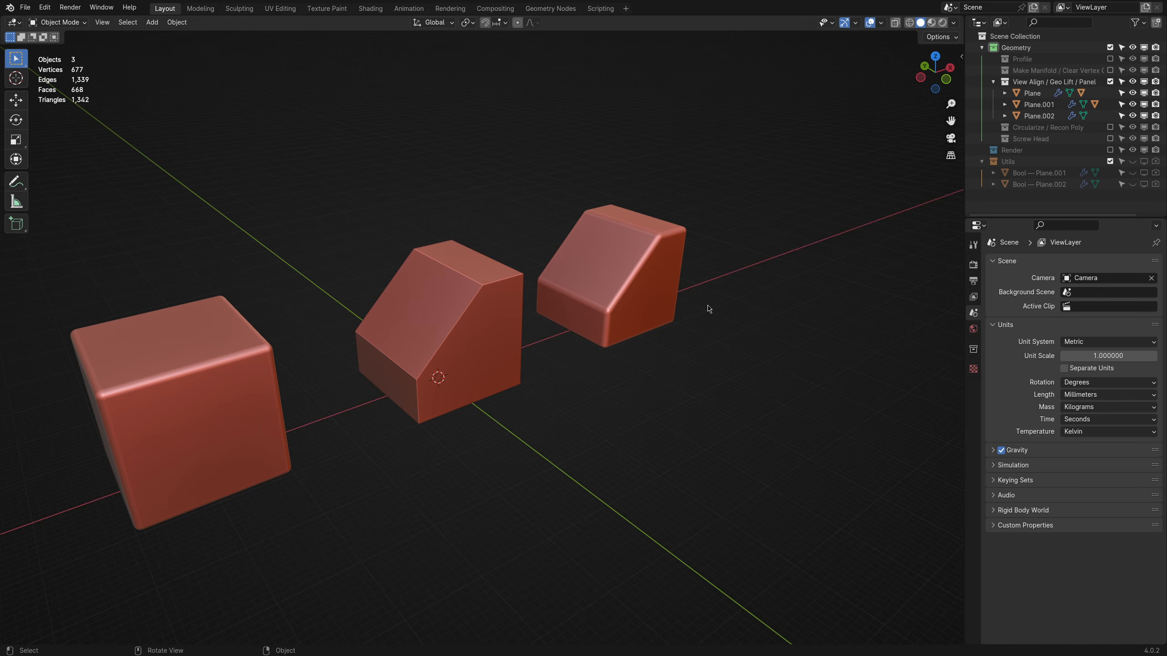
Enable the Circularize / Recon Poly collection in place of View Align / Geo Lift / Panel, and add a 200 mm plane at the origin in top view.
{"action": "left_click", "coordinate": [1110, 82]}
{"action": "left_click", "coordinate": [1109, 93]}
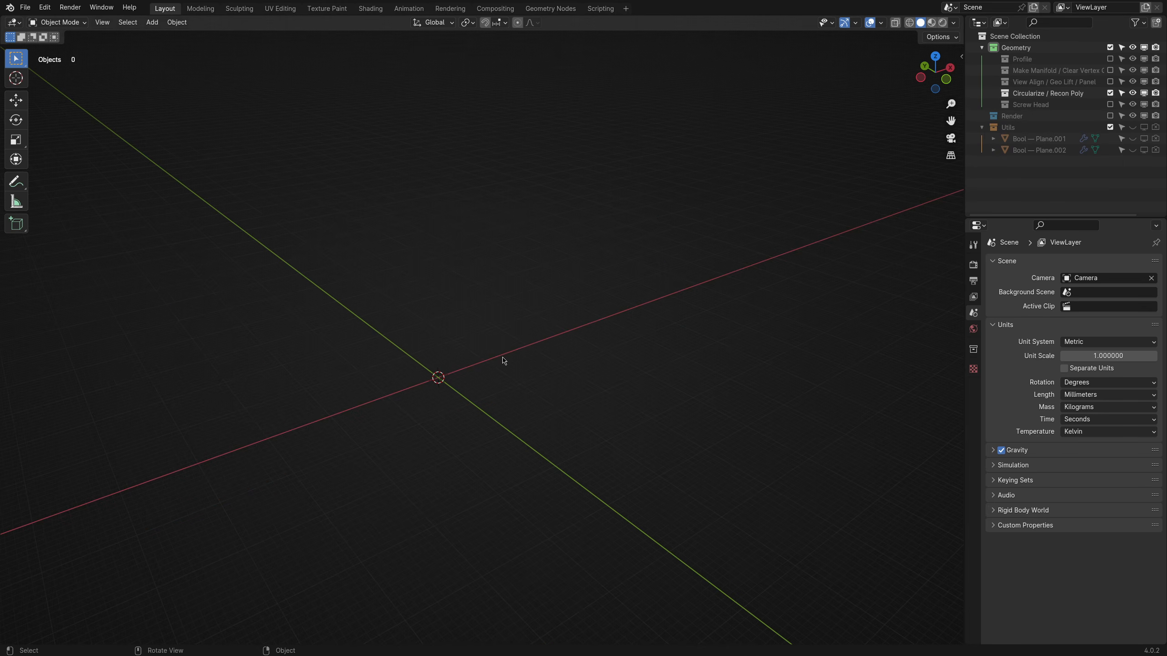
{"action": "key", "text": "grave"}
{"action": "left_click", "coordinate": [528, 298]}
{"action": "middle_click_drag", "start_coordinate": [491, 329], "coordinate": [549, 363], "text": "shift"}
{"action": "key", "text": "f"}
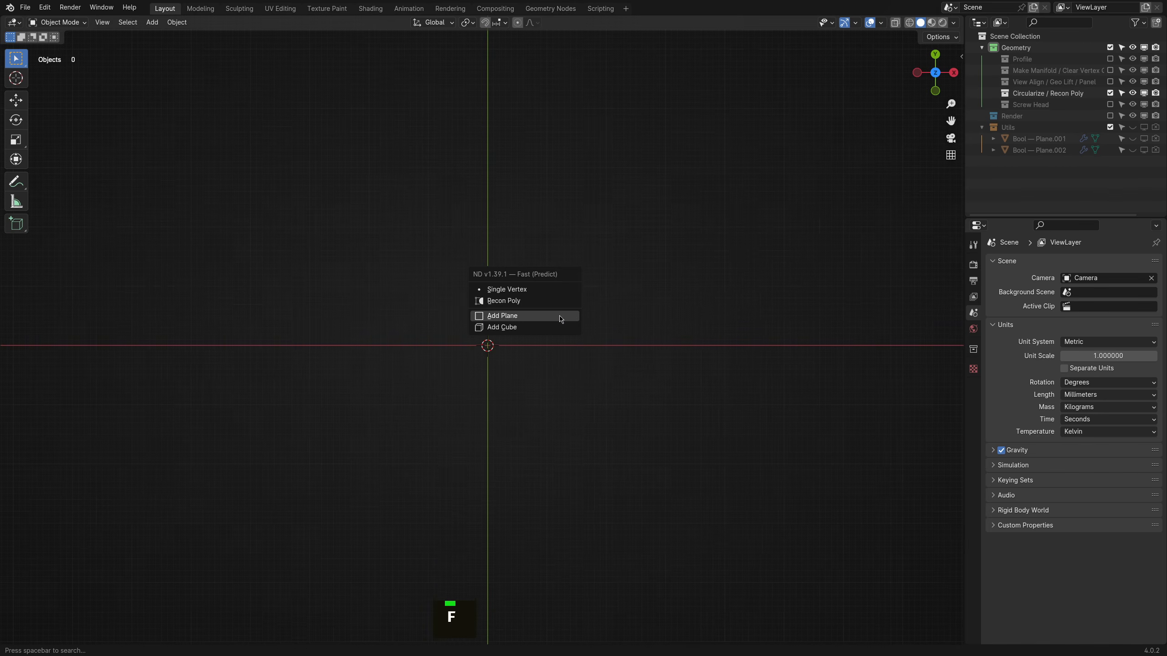
{"action": "left_click", "coordinate": [550, 317]}
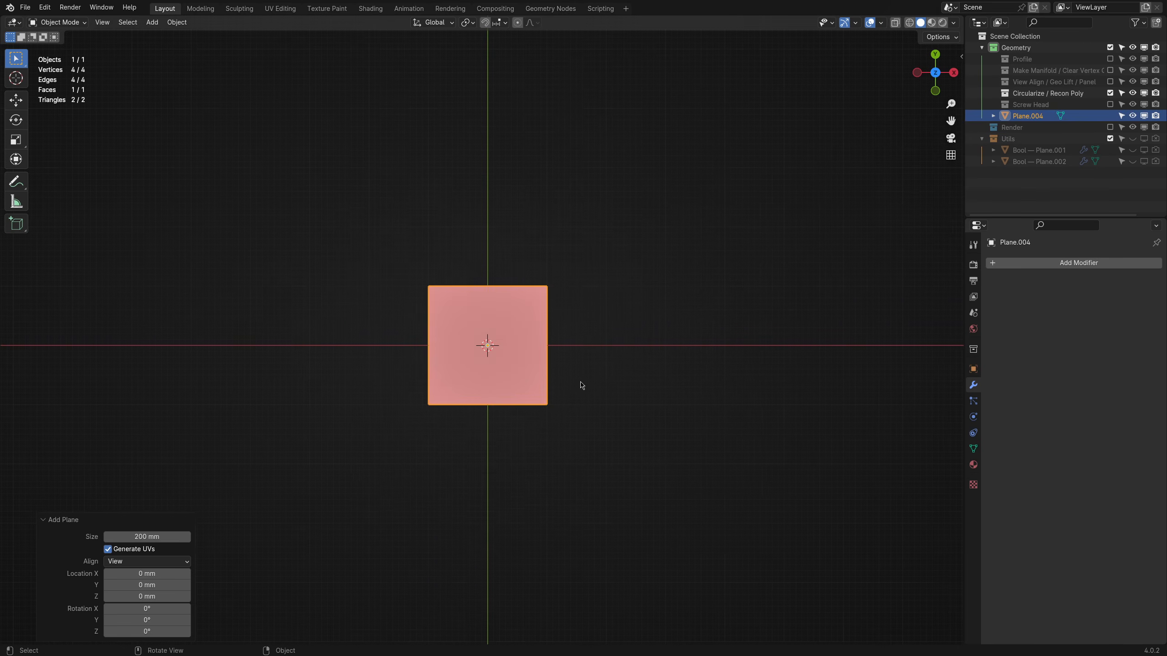
Circularize the plane into a disc with 10 segments.
{"action": "key", "text": "alt+s"}
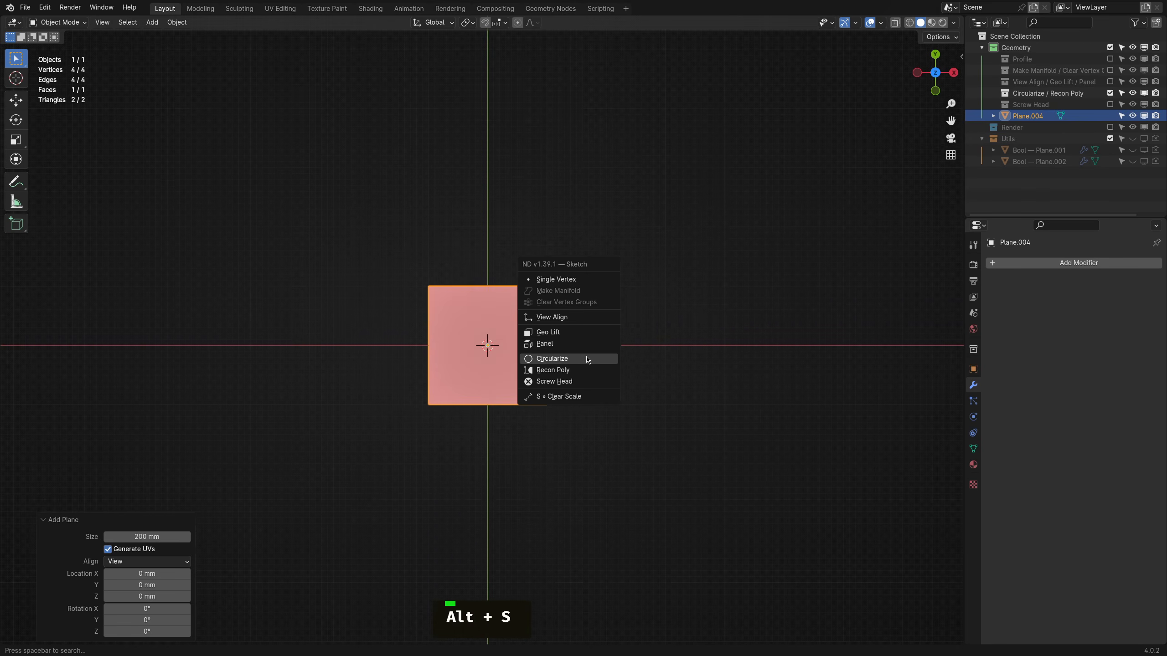
{"action": "left_click", "coordinate": [587, 358]}
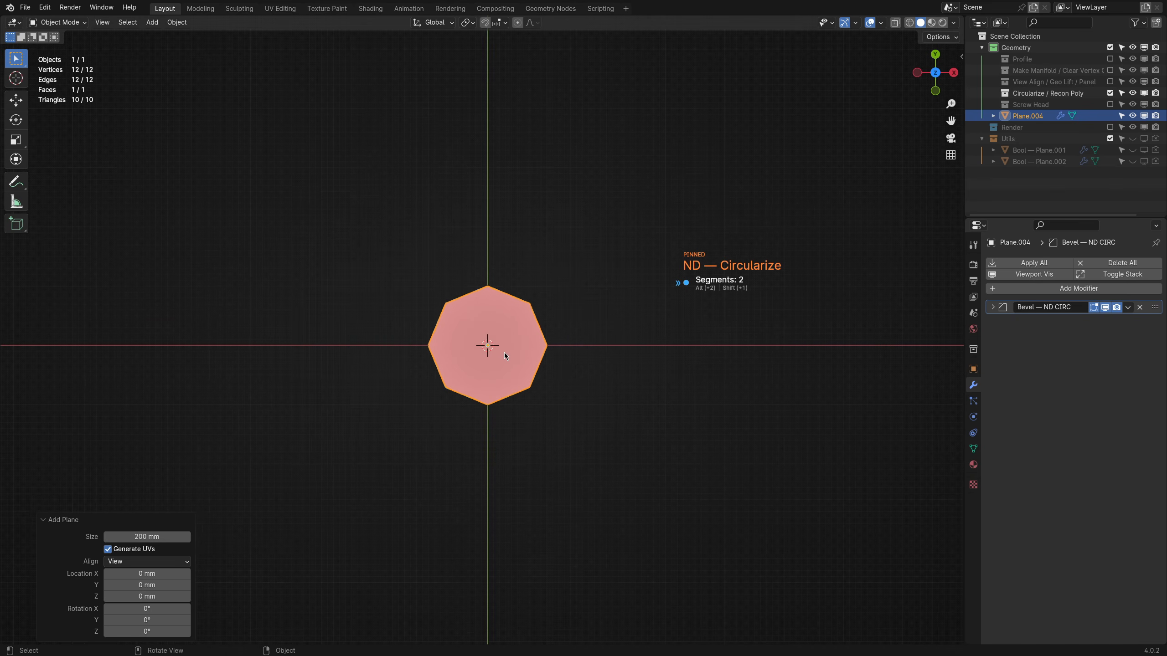
{"action": "scroll", "coordinate": [504, 352], "scroll_direction": "up", "scroll_amount": 4}
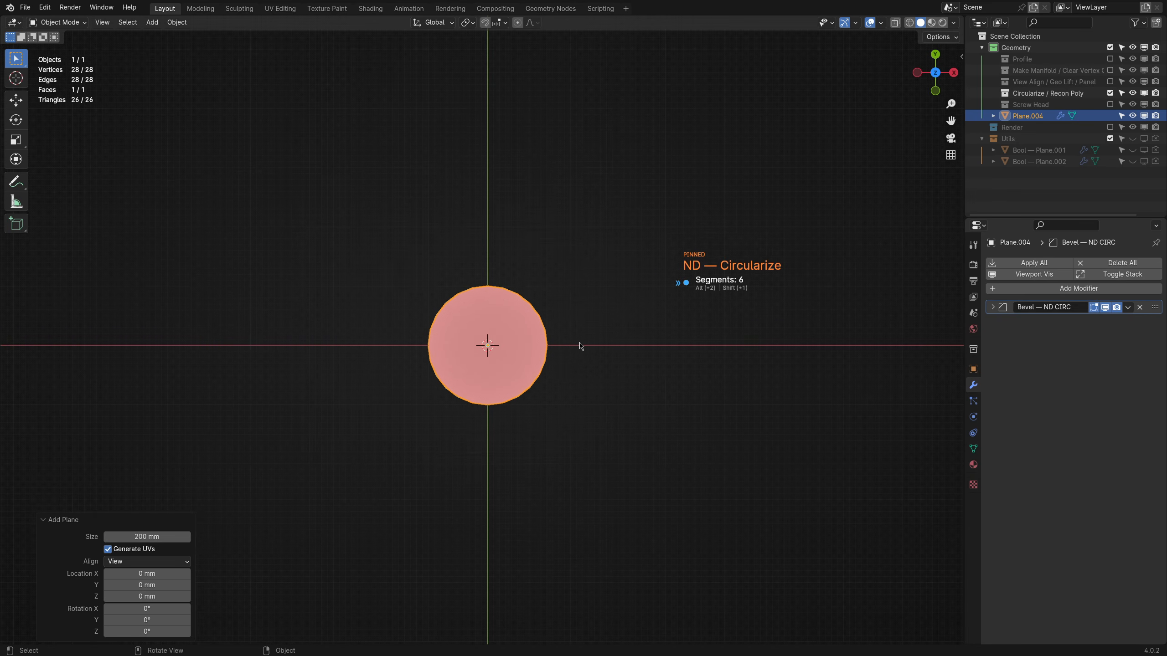
{"action": "left_click", "coordinate": [721, 346]}
Solidify the circularized disc into a tall cylinder.
{"action": "middle_click_drag", "start_coordinate": [721, 346], "coordinate": [505, 331]}
{"action": "key", "text": "f"}
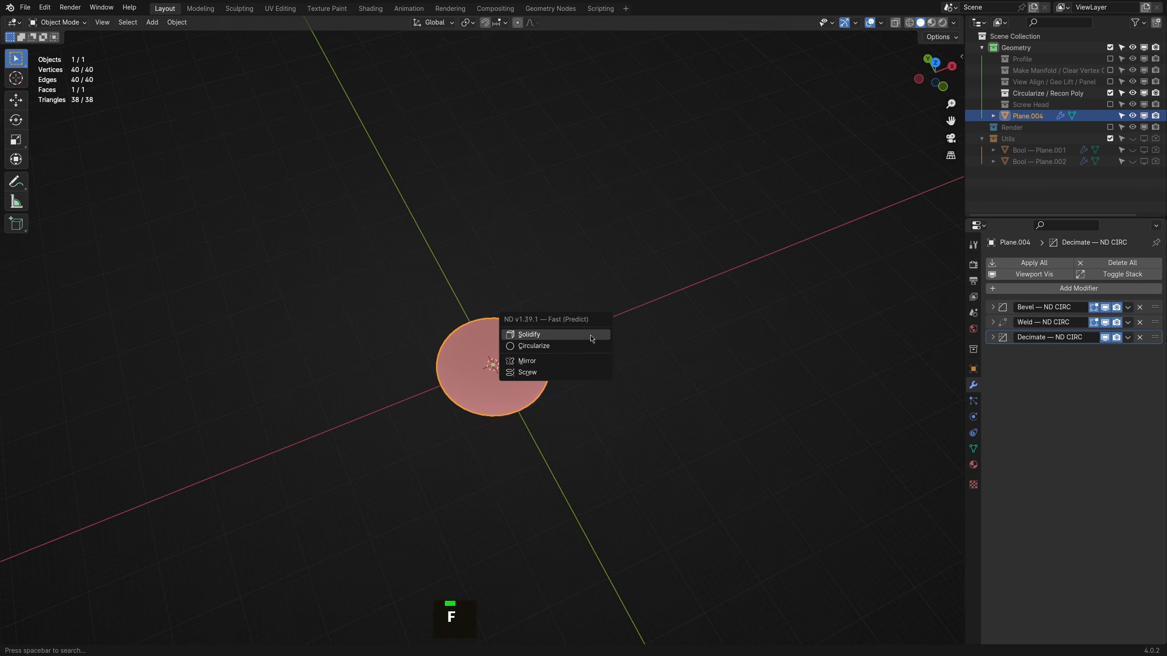
{"action": "left_click", "coordinate": [519, 334]}
{"action": "left_click", "coordinate": [651, 338]}
{"action": "middle_click_drag", "start_coordinate": [650, 338], "coordinate": [635, 299]}
Recall the cylinder's Circularize operation and reduce it to 7 segments.
{"action": "key", "text": "f"}
{"action": "left_click", "coordinate": [633, 309]}
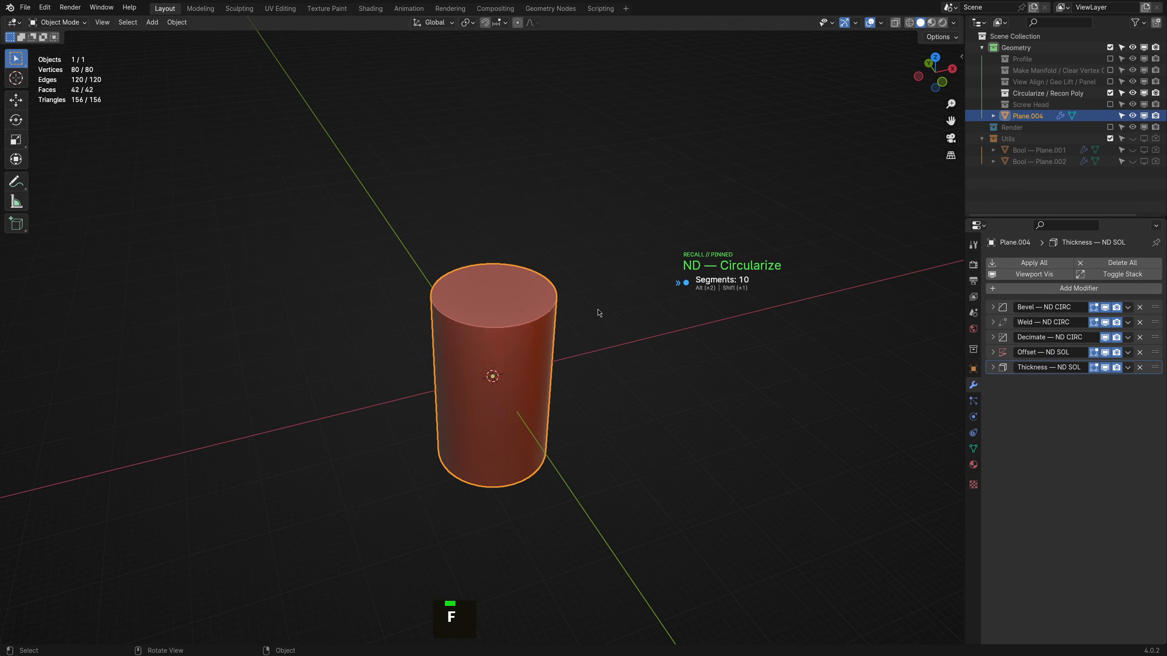
{"action": "scroll", "coordinate": [281, 313], "scroll_direction": "down", "scroll_amount": 3}
{"action": "left_click", "coordinate": [460, 315]}
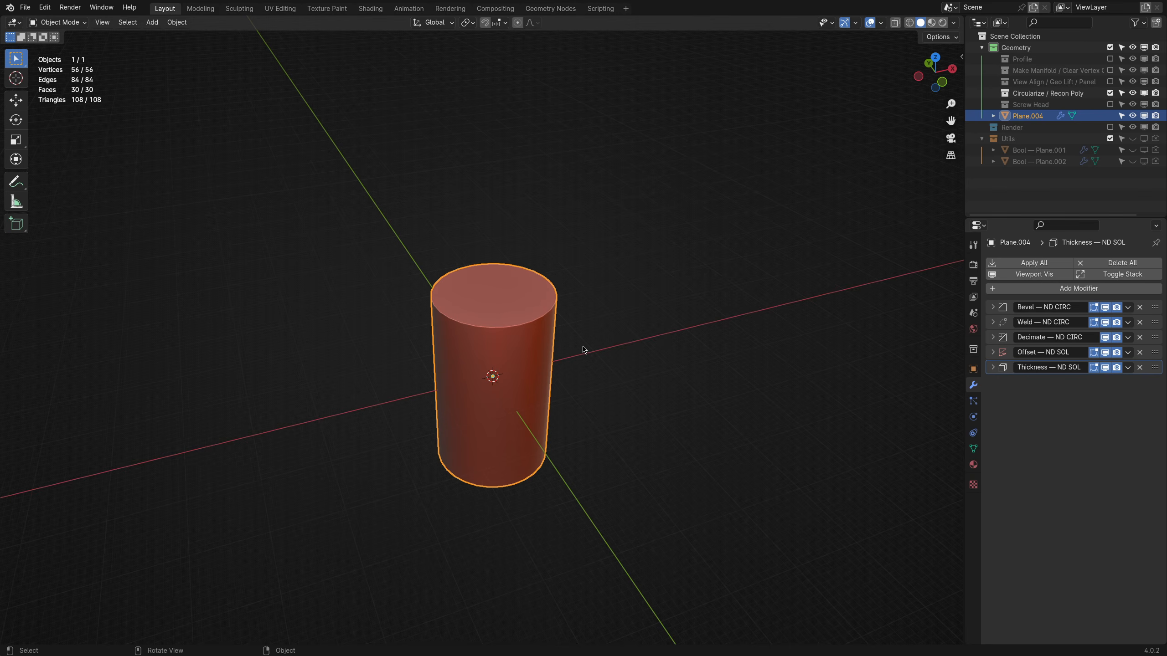
Delete the cylinder and return to the top view of the origin.
{"action": "key", "text": "x"}
{"action": "key", "text": "grave"}
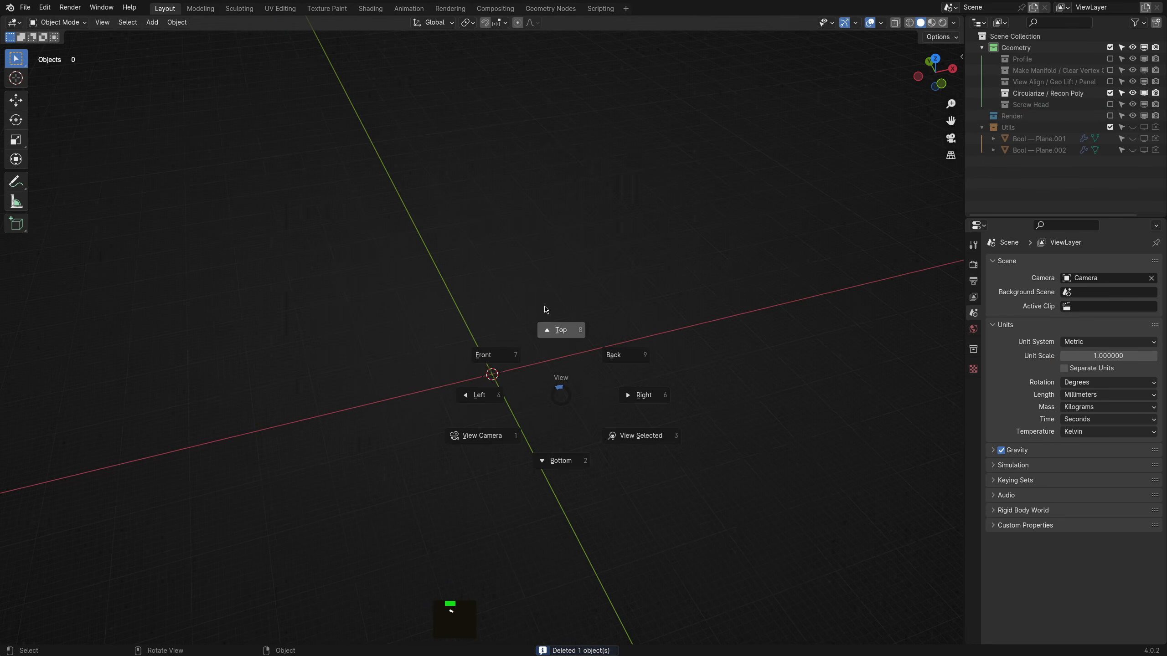
{"action": "left_click", "coordinate": [582, 341]}
{"action": "middle_click_drag", "start_coordinate": [582, 341], "coordinate": [592, 368], "text": "shift"}
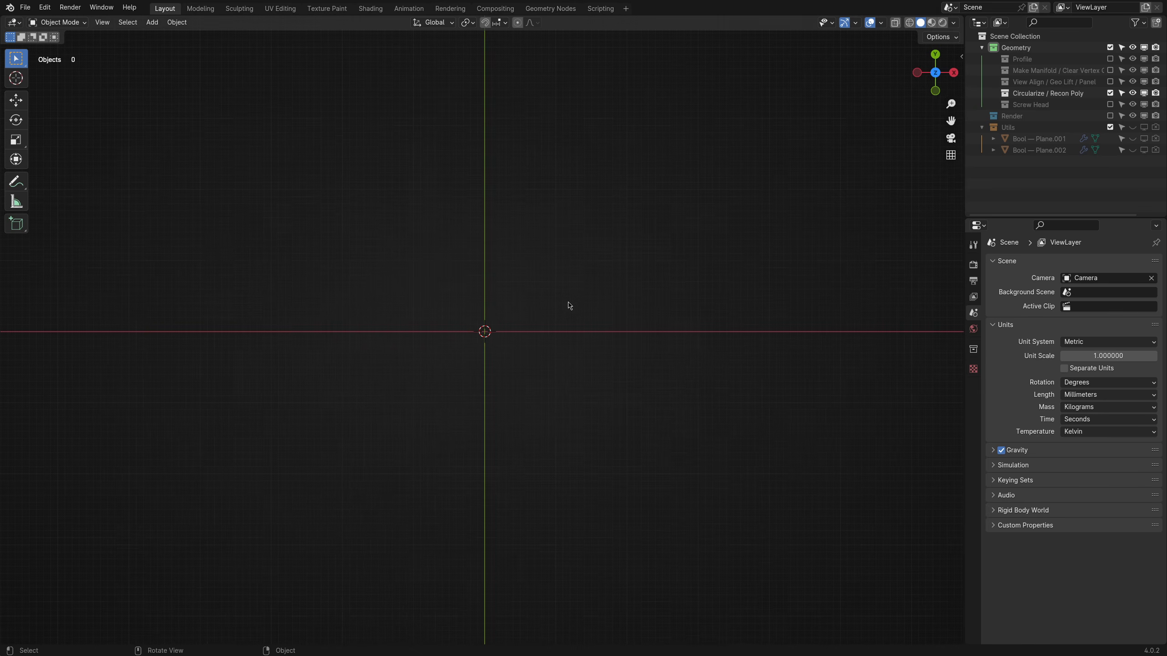
Create a Recon Poly at the origin with a 185 mm radius and 44 segments.
{"action": "key", "text": "alt+s"}
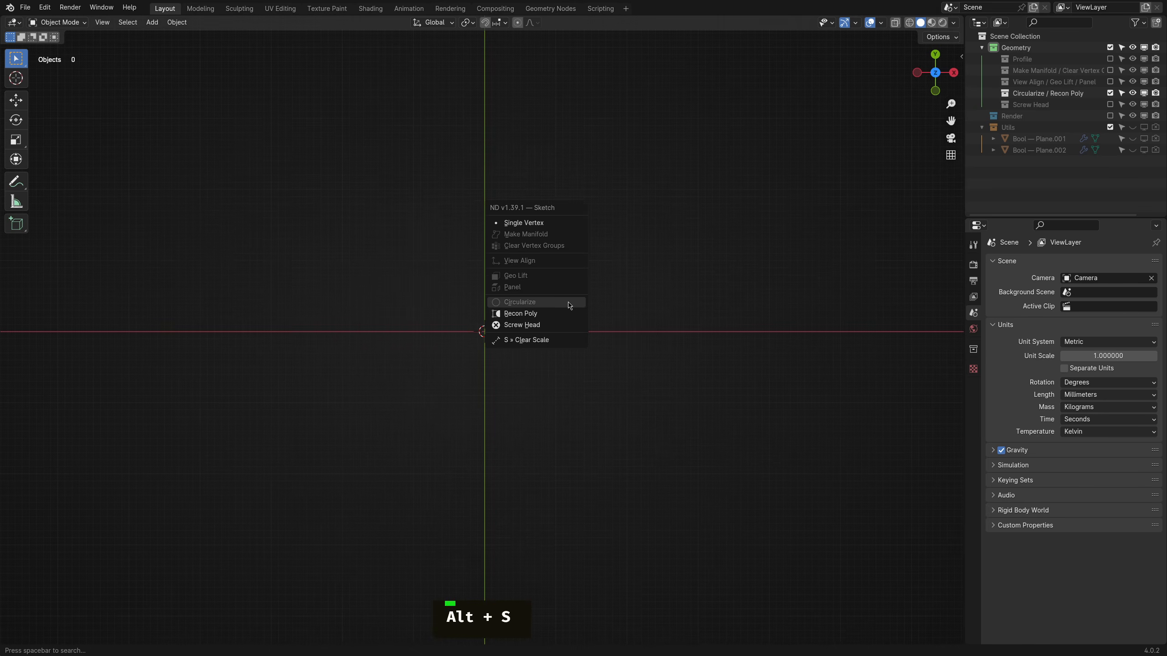
{"action": "left_click", "coordinate": [534, 315]}
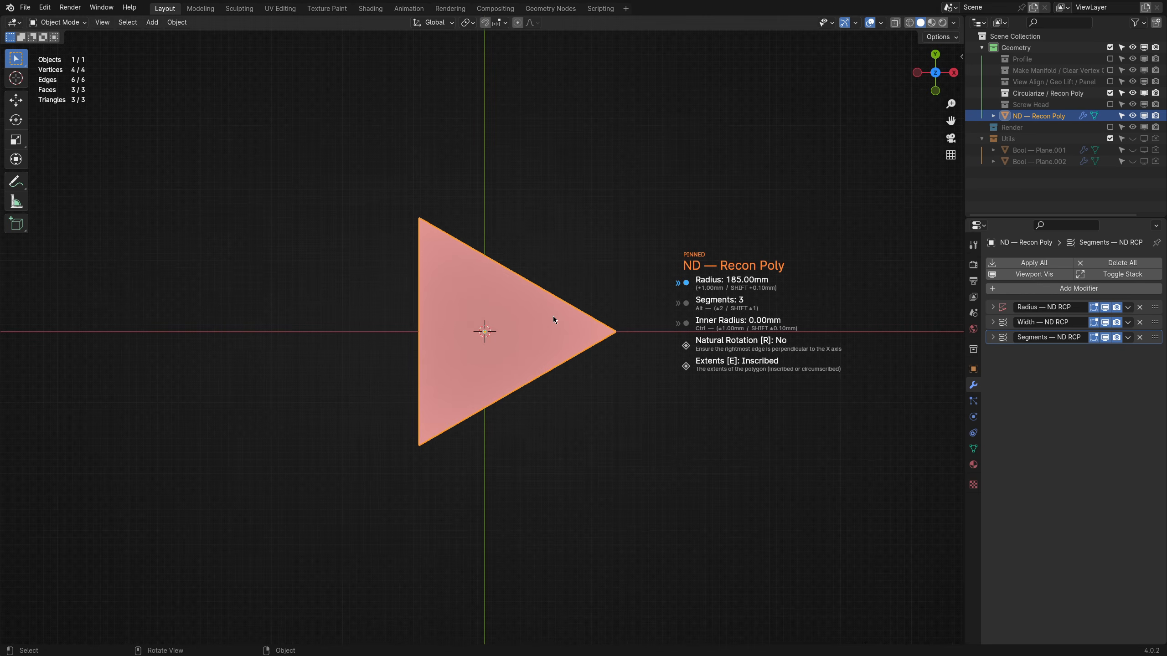
{"action": "key", "text": "alt"}
{"action": "scroll", "coordinate": [552, 316], "scroll_direction": "up", "scroll_amount": 12, "text": "alt"}
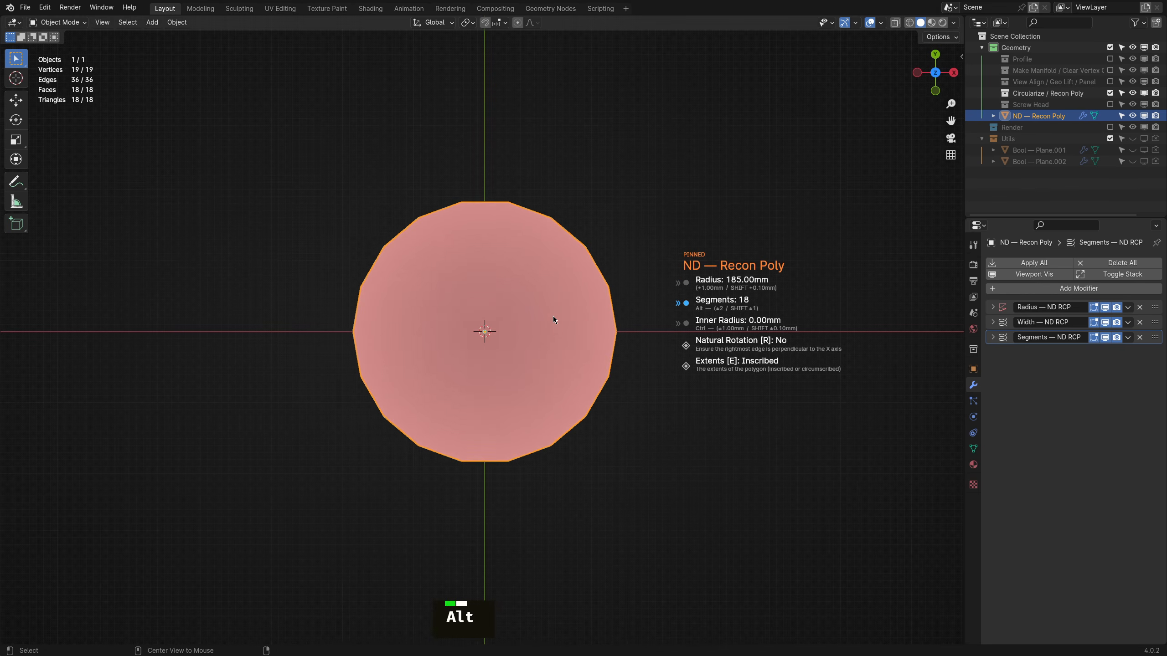
{"action": "scroll", "coordinate": [552, 316], "scroll_direction": "up", "scroll_amount": 7, "text": "alt"}
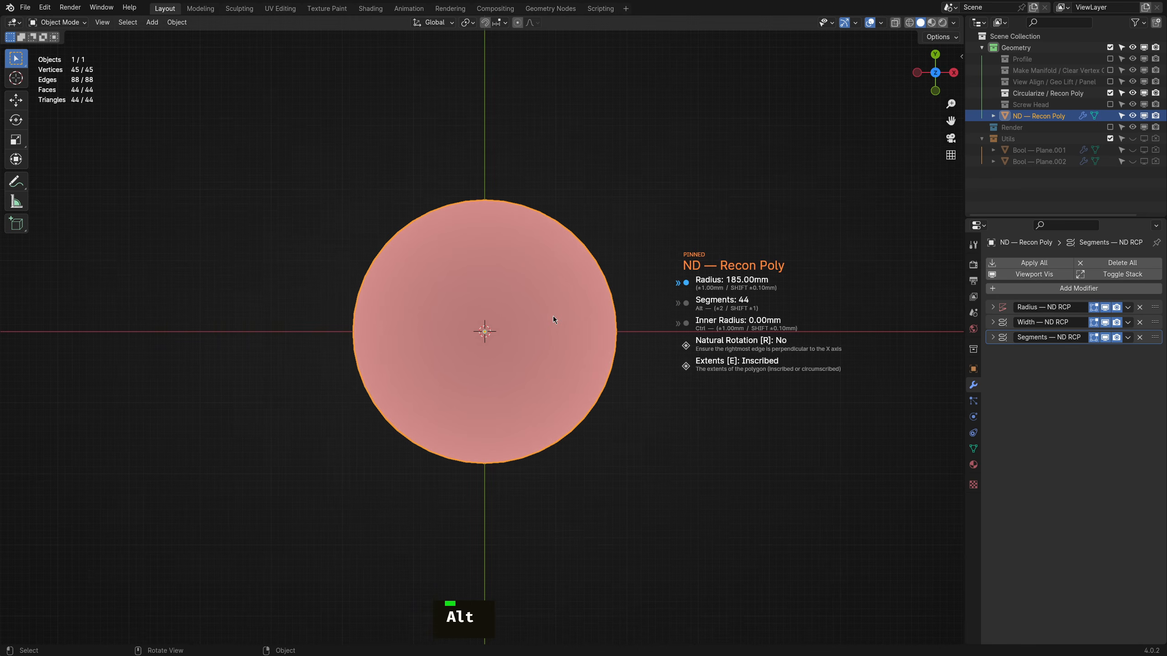
Try different inner radii on the polygon to form a ring, including 110 mm and 75 mm.
{"action": "key", "text": "ctrl"}
{"action": "scroll", "coordinate": [554, 316], "scroll_direction": "up", "scroll_amount": 10, "text": "ctrl"}
{"action": "scroll", "coordinate": [564, 318], "scroll_direction": "up", "scroll_amount": 20, "text": "ctrl"}
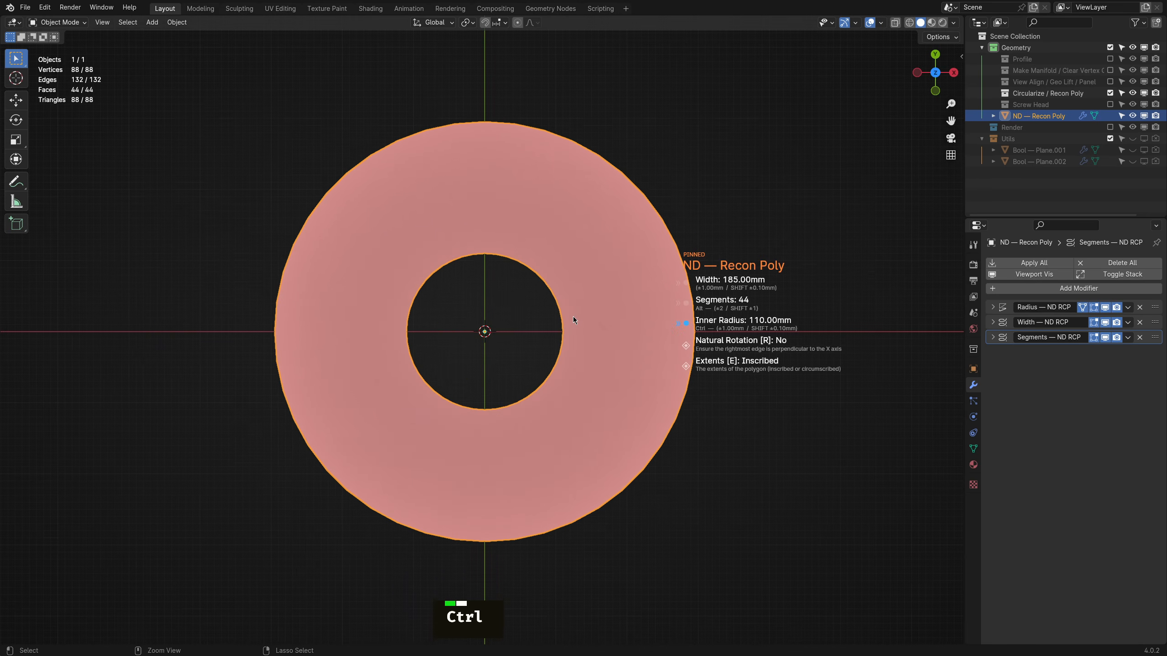
{"action": "scroll", "coordinate": [572, 316], "scroll_direction": "down", "scroll_amount": 20, "text": "ctrl"}
{"action": "scroll", "coordinate": [557, 319], "scroll_direction": "up", "scroll_amount": 19, "text": "ctrl"}
{"action": "scroll", "coordinate": [564, 319], "scroll_direction": "up", "scroll_amount": 20, "text": "ctrl"}
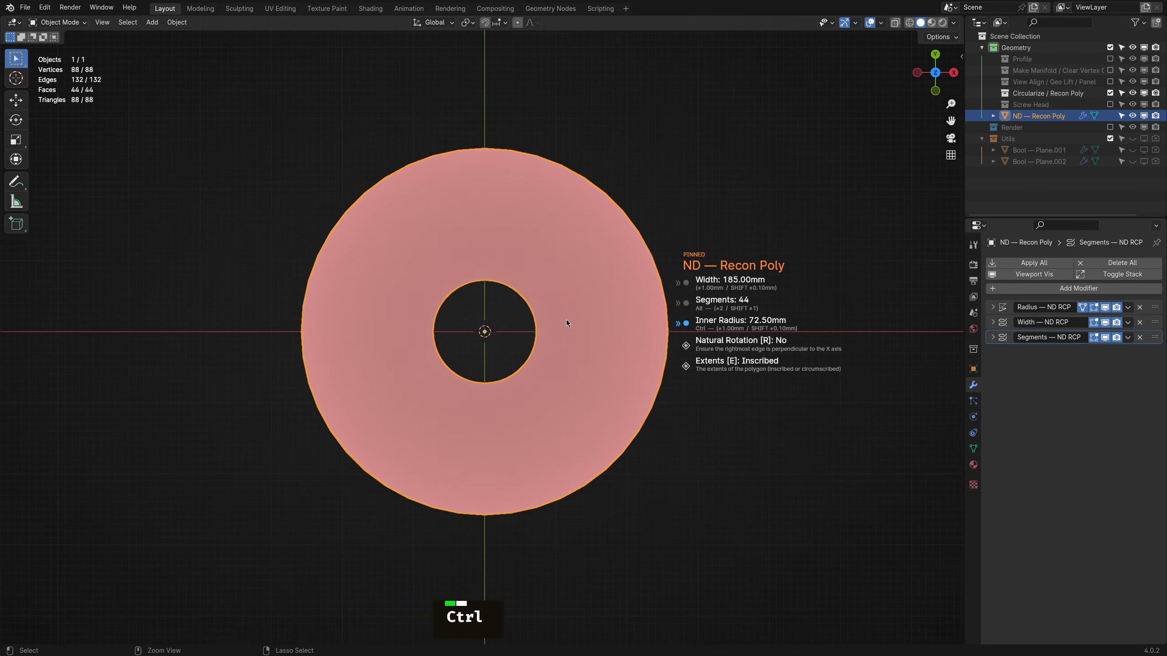
Try several ring widths around the 75 mm inner radius, ending at 145 mm.
{"action": "scroll", "coordinate": [570, 319], "scroll_direction": "up", "scroll_amount": 20}
{"action": "scroll", "coordinate": [573, 319], "scroll_direction": "down", "scroll_amount": 20}
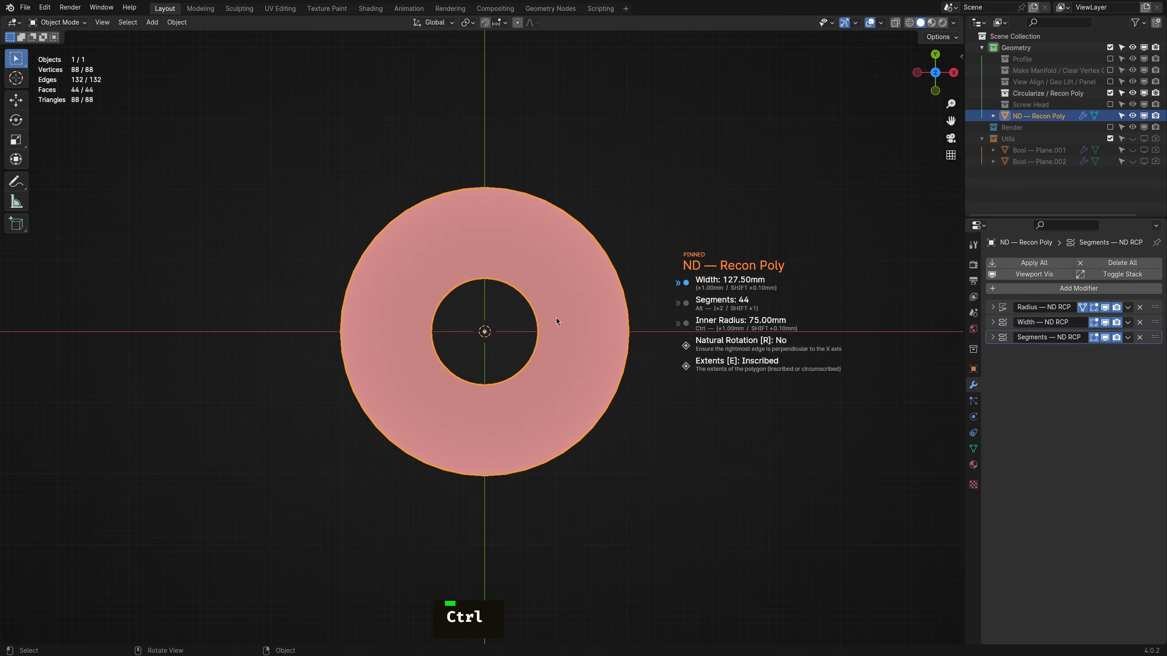
{"action": "scroll", "coordinate": [556, 317], "scroll_direction": "up", "scroll_amount": 20}
{"action": "scroll", "coordinate": [576, 317], "scroll_direction": "down", "scroll_amount": 20}
{"action": "scroll", "coordinate": [548, 318], "scroll_direction": "up", "scroll_amount": 20}
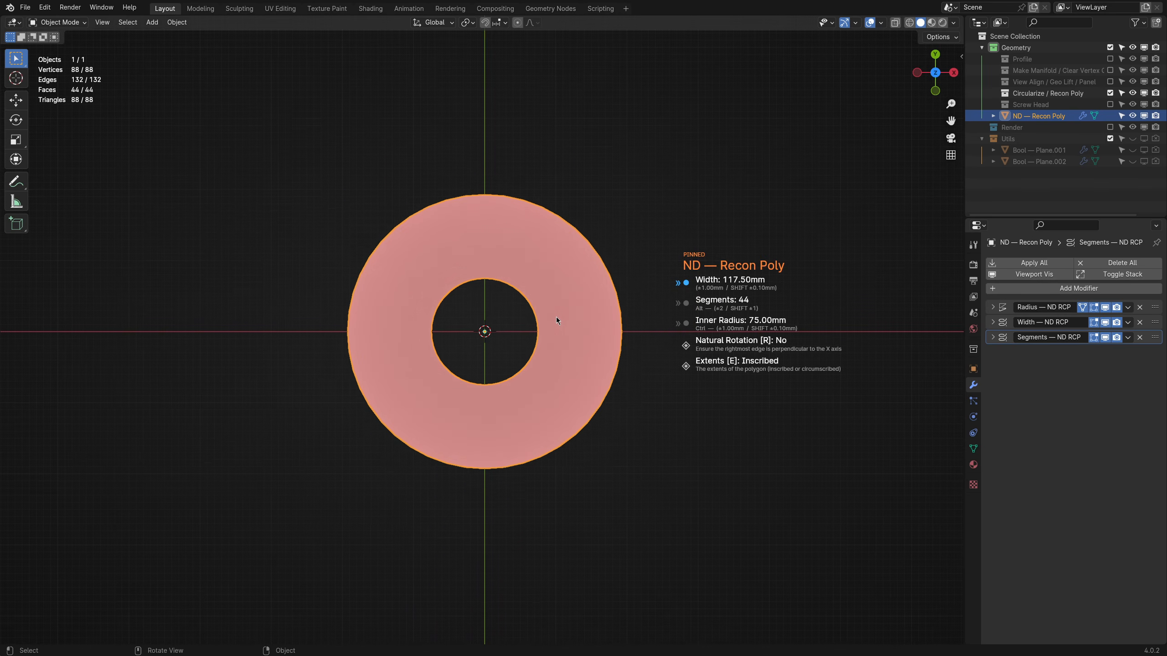
{"action": "scroll", "coordinate": [570, 314], "scroll_direction": "down", "scroll_amount": 20}
{"action": "scroll", "coordinate": [560, 317], "scroll_direction": "up", "scroll_amount": 20}
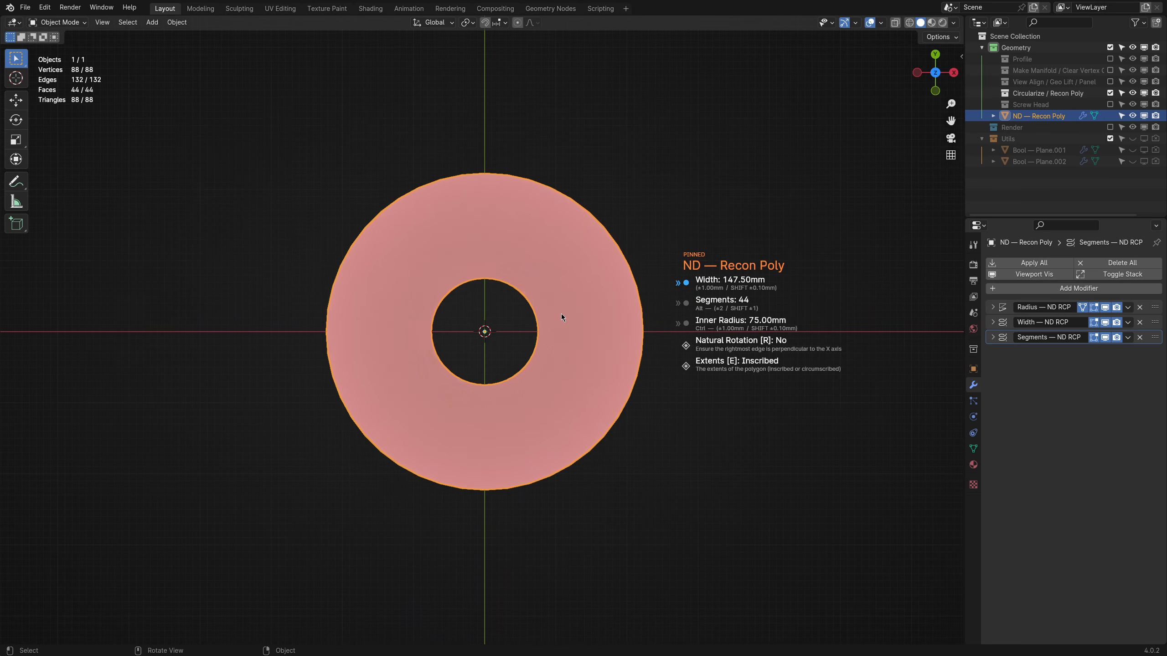
{"action": "scroll", "coordinate": [560, 318], "scroll_direction": "down", "scroll_amount": 20}
{"action": "scroll", "coordinate": [549, 319], "scroll_direction": "up", "scroll_amount": 20}
{"action": "scroll", "coordinate": [560, 319], "scroll_direction": "up", "scroll_amount": 10}
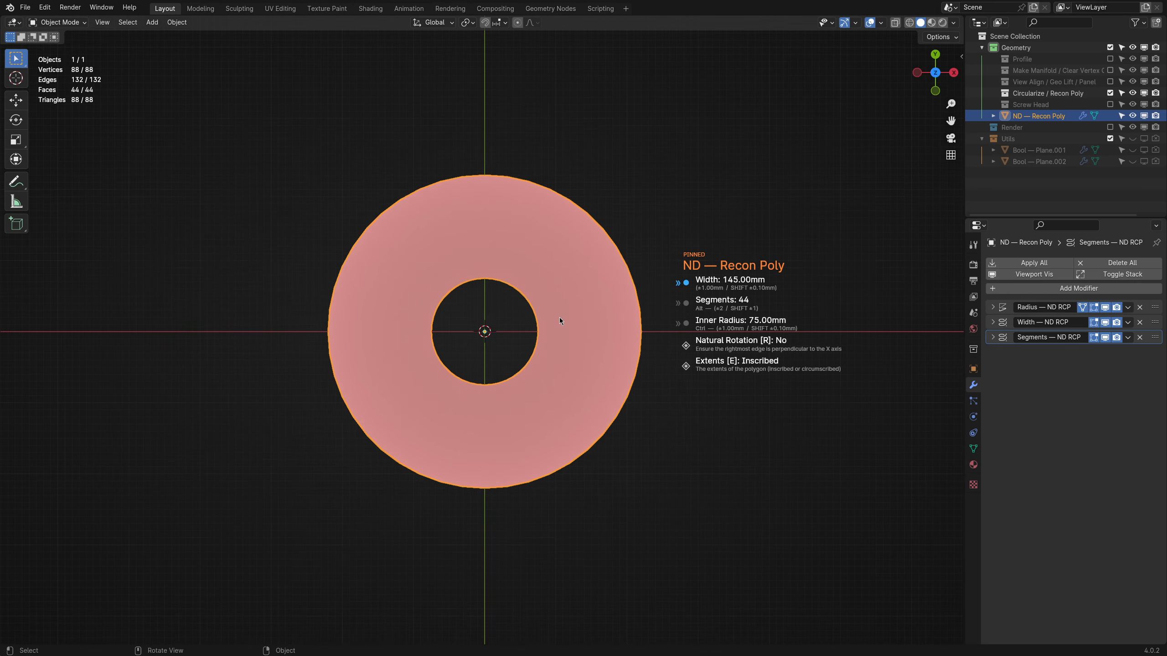
Make the ring a filled hexagon with a 0 mm inner radius, 144 mm radius and 6 segments.
{"action": "scroll", "coordinate": [559, 318], "scroll_direction": "down", "scroll_amount": 20, "text": "ctrl"}
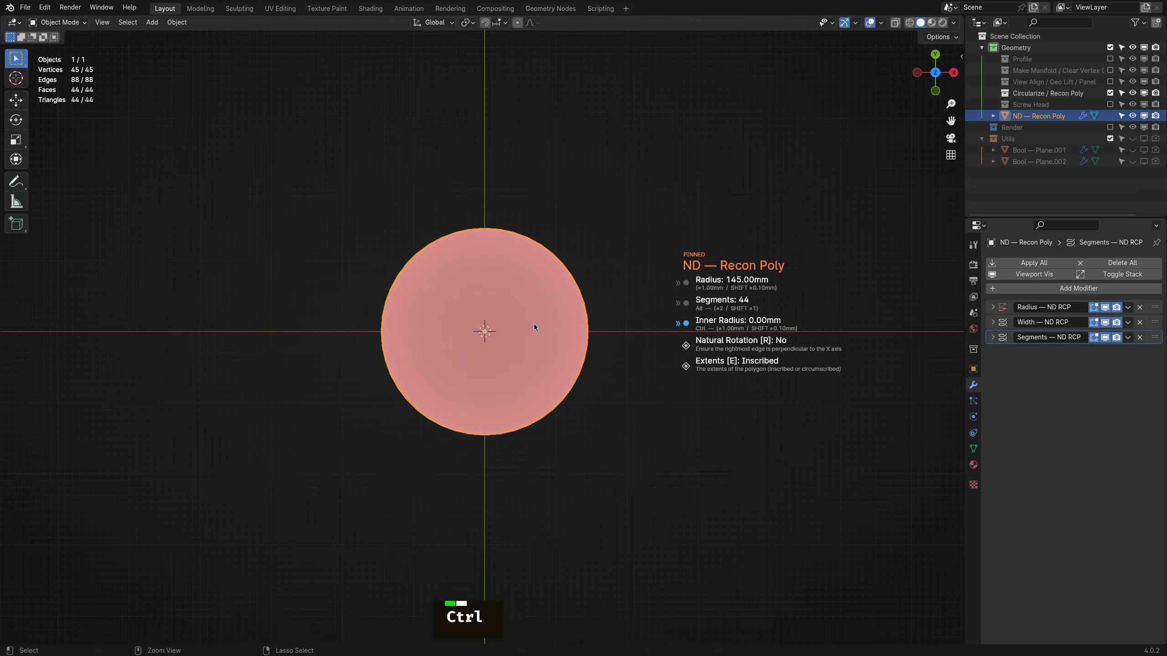
{"action": "scroll", "coordinate": [530, 325], "scroll_direction": "down", "scroll_amount": 20}
{"action": "scroll", "coordinate": [528, 326], "scroll_direction": "up", "scroll_amount": 20}
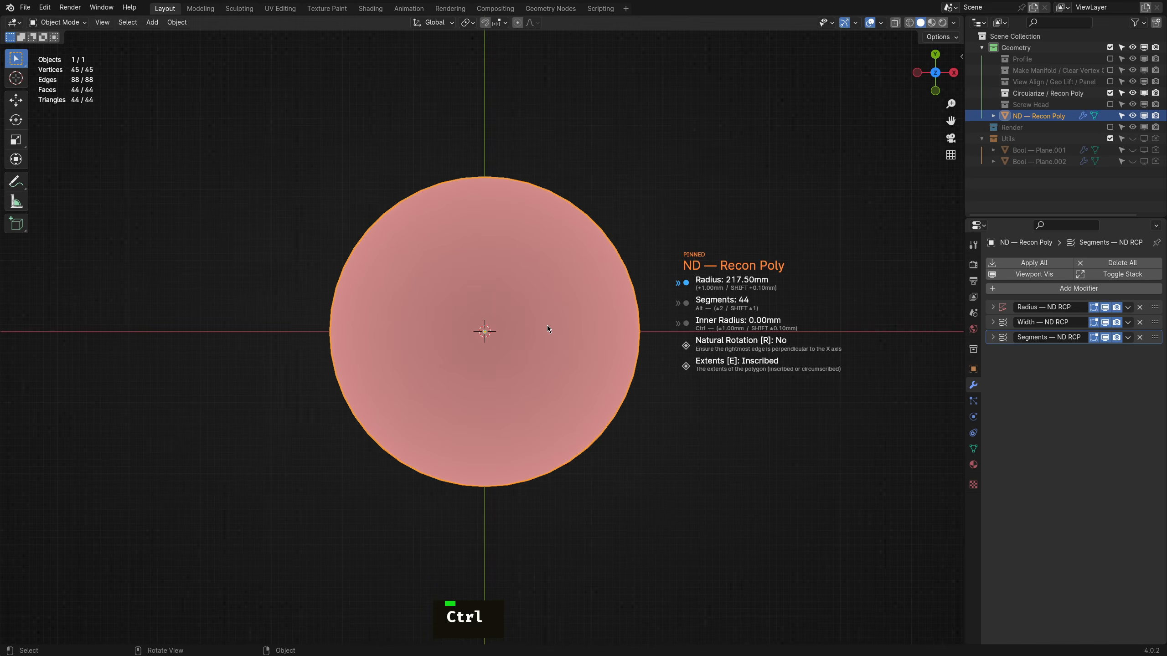
{"action": "scroll", "coordinate": [540, 325], "scroll_direction": "down", "scroll_amount": 20}
{"action": "scroll", "coordinate": [524, 328], "scroll_direction": "up", "scroll_amount": 20}
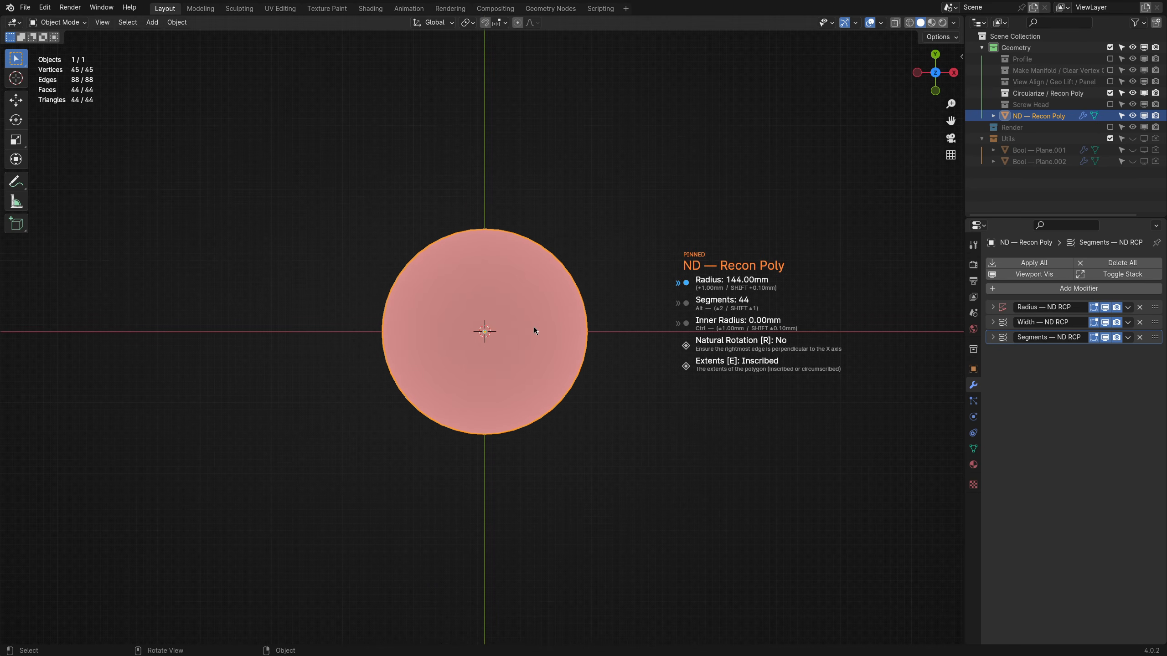
{"action": "scroll", "coordinate": [534, 326], "scroll_direction": "down", "scroll_amount": 20, "text": "alt"}
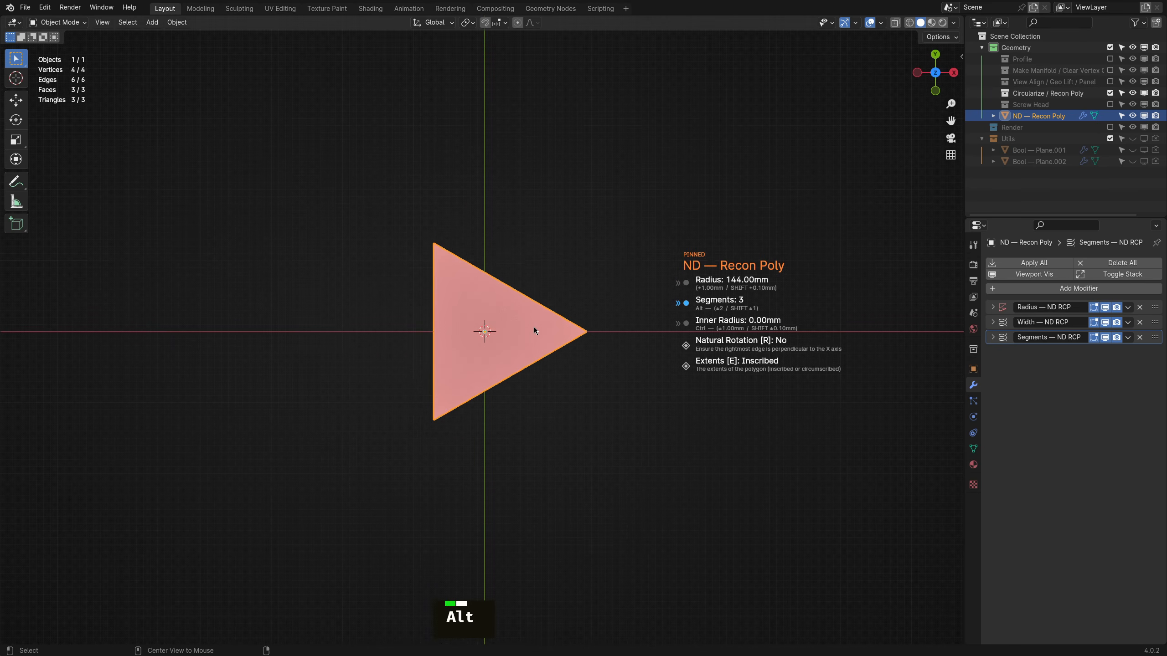
{"action": "scroll", "coordinate": [534, 326], "scroll_direction": "up", "scroll_amount": 2, "text": "alt"}
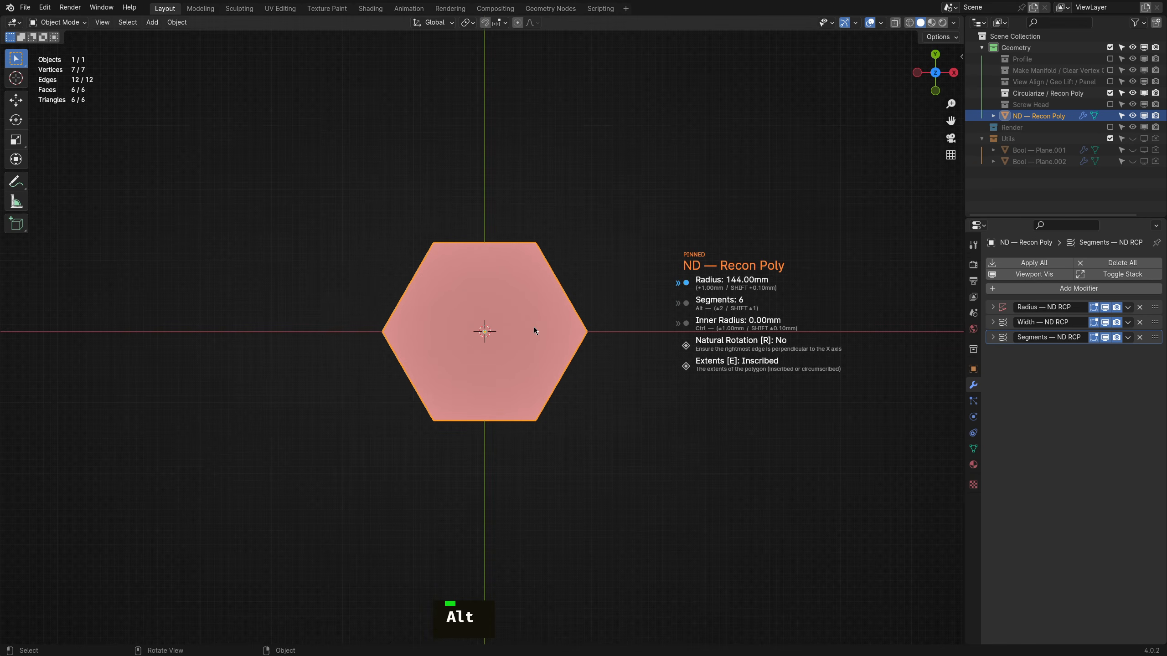
Turn on Natural Rotation for the hexagon and switch its Extents away from Inscribed.
{"action": "key", "text": "r"}
{"action": "key", "text": "r"}
{"action": "key", "text": "r"}
{"action": "key", "text": "r"}
{"action": "key", "text": "r"}
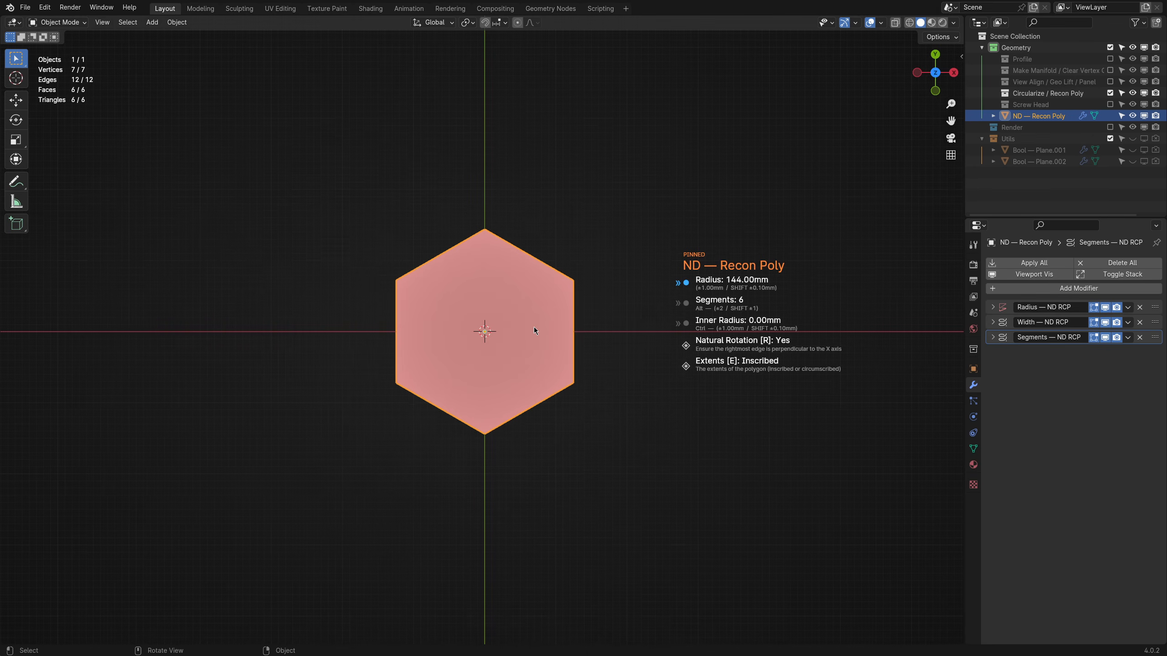
{"action": "key", "text": "e"}
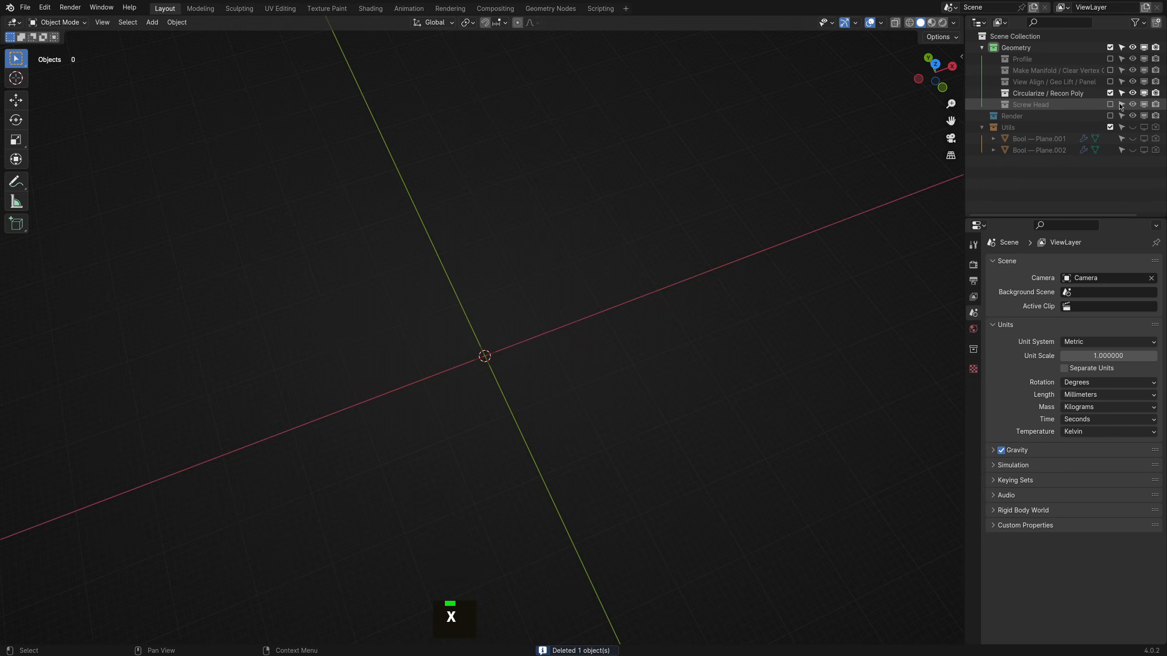
Enable the Screw Head collection in place of Circularize / Recon Poly and start ND's Screw Head tool at the origin.
{"action": "key", "text": "grave"}
{"action": "left_click", "coordinate": [555, 280]}
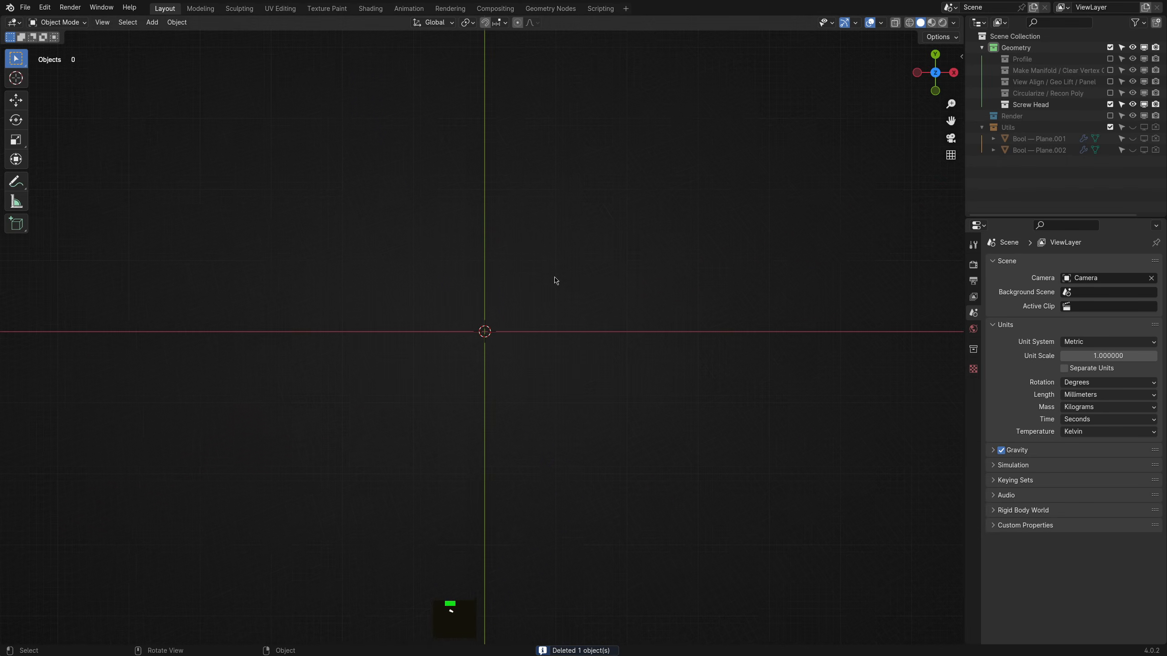
{"action": "middle_click_drag", "start_coordinate": [555, 279], "coordinate": [620, 215]}
{"action": "middle_click_drag", "start_coordinate": [487, 487], "coordinate": [474, 436], "text": "shift"}
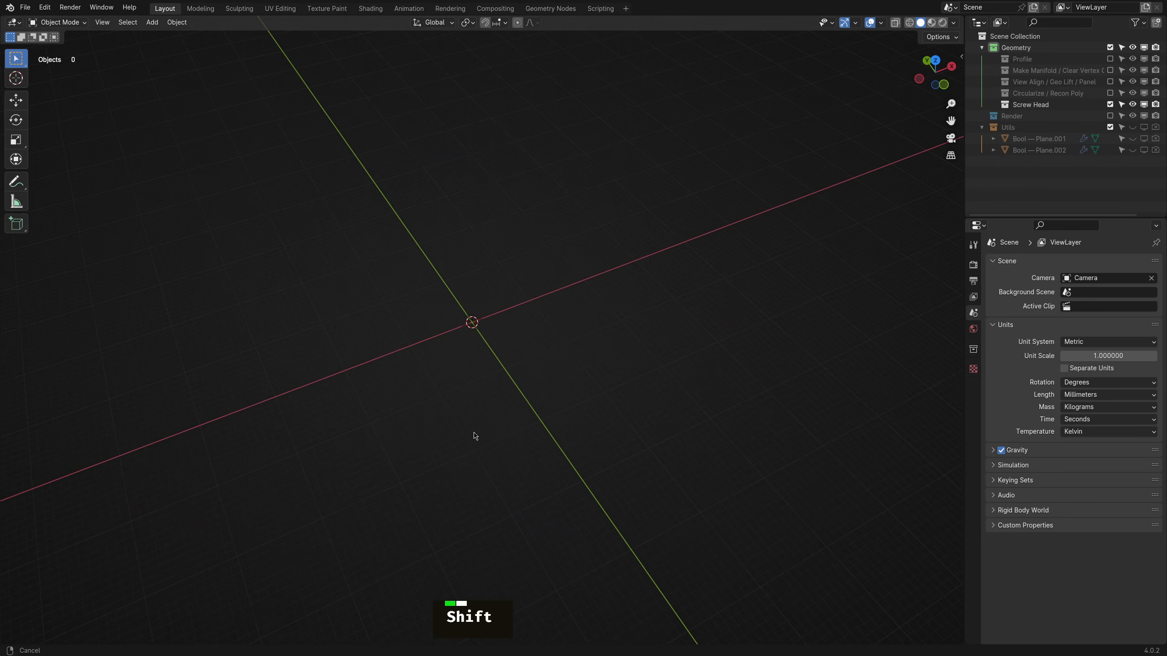
{"action": "scroll", "coordinate": [476, 377], "scroll_direction": "up", "scroll_amount": 3}
{"action": "middle_click_drag", "start_coordinate": [516, 389], "coordinate": [552, 392], "text": "shift"}
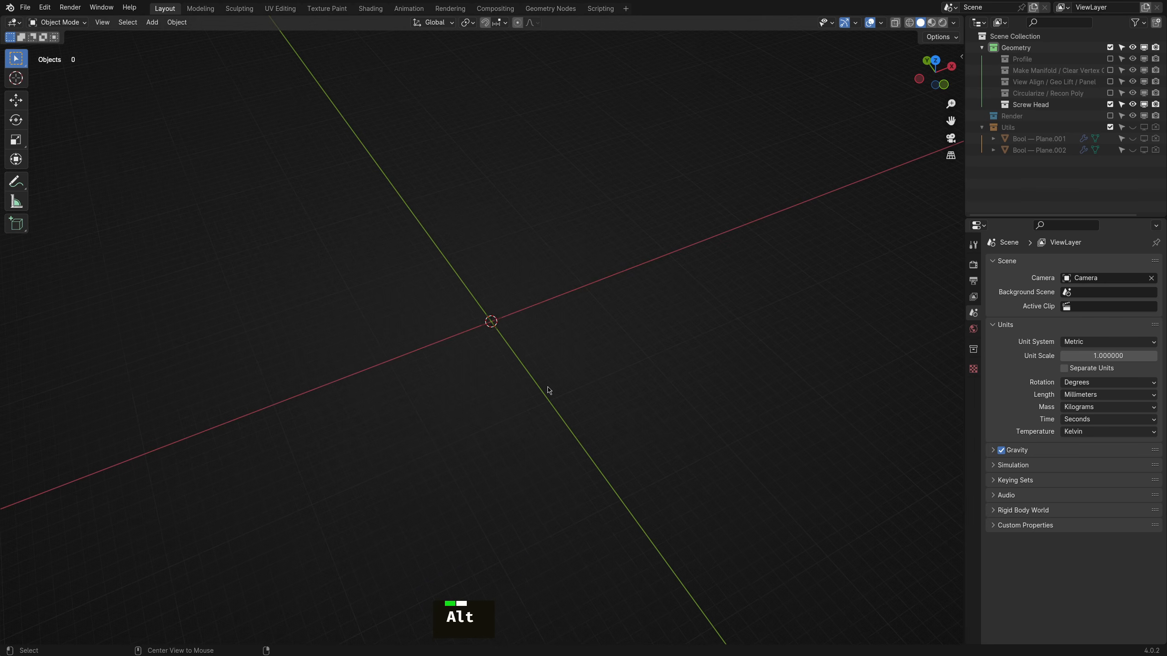
{"action": "key", "text": "alt+s"}
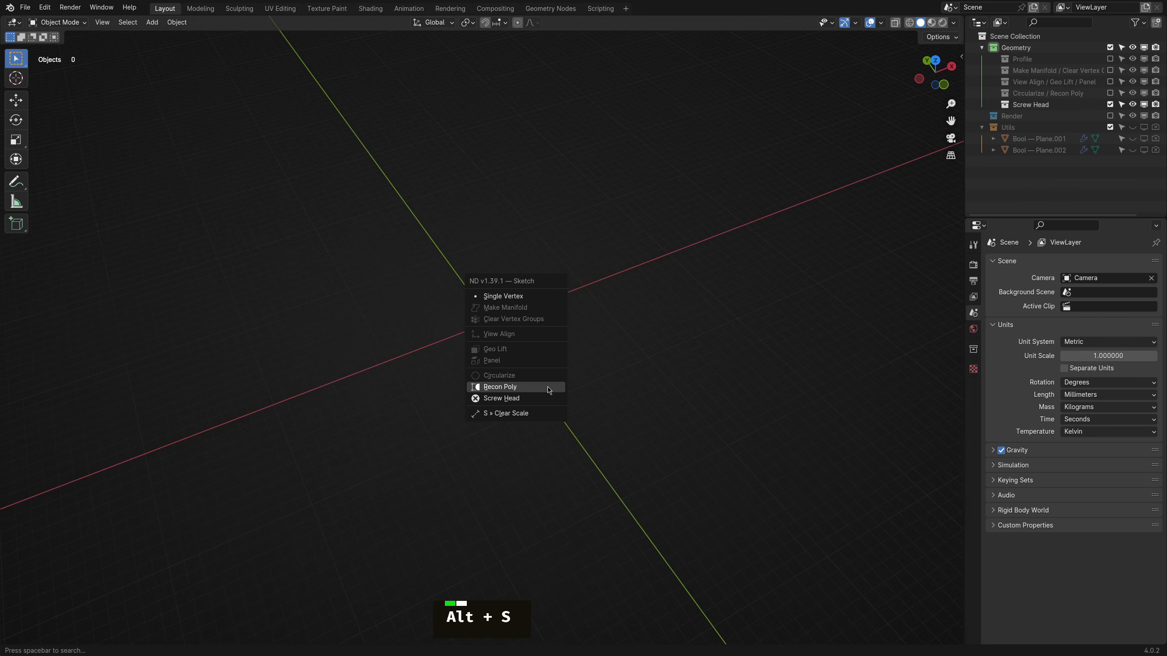
{"action": "left_click", "coordinate": [513, 399]}
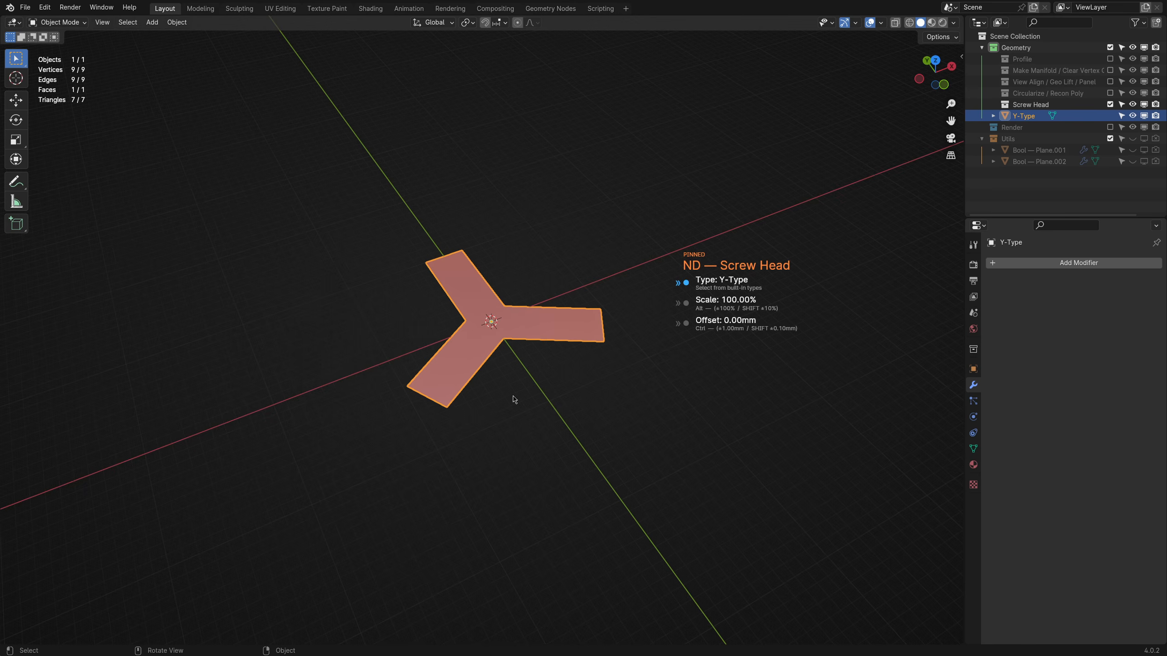
Try screw head types such as Tri-Wing, Square Border and Security Torx, and set the scale to 130.75% and offset to 85 mm.
{"action": "scroll", "coordinate": [514, 398], "scroll_direction": "down", "scroll_amount": 3}
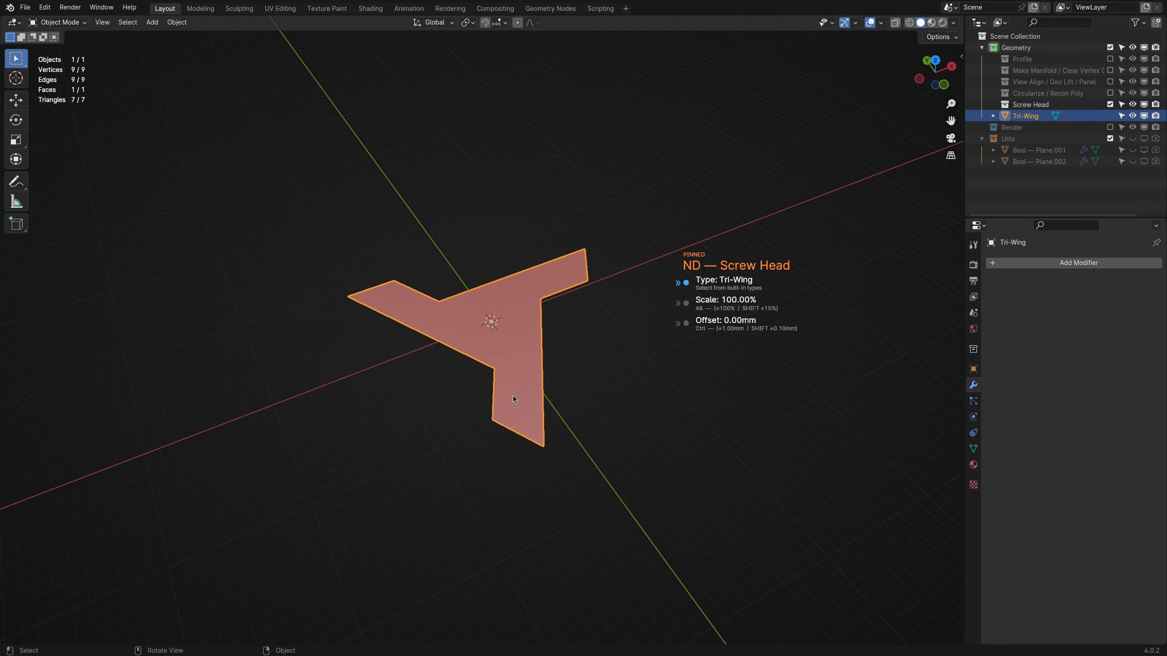
{"action": "scroll", "coordinate": [514, 399], "scroll_direction": "down", "scroll_amount": 1}
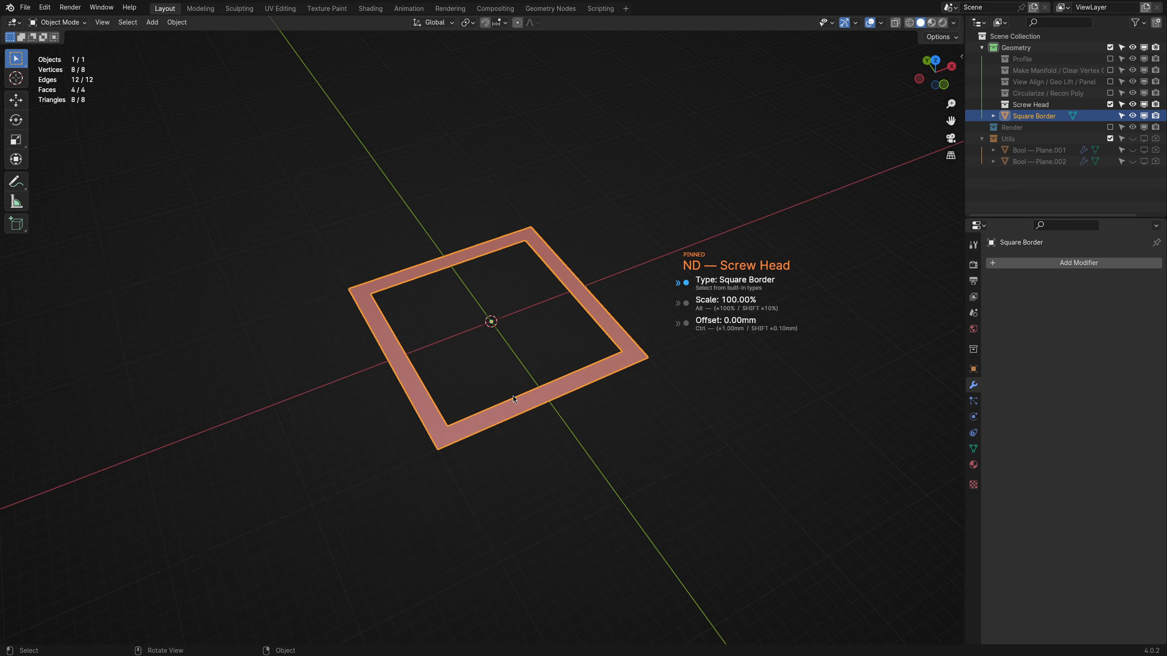
{"action": "scroll", "coordinate": [514, 399], "scroll_direction": "down", "scroll_amount": 2}
{"action": "key", "text": "alt"}
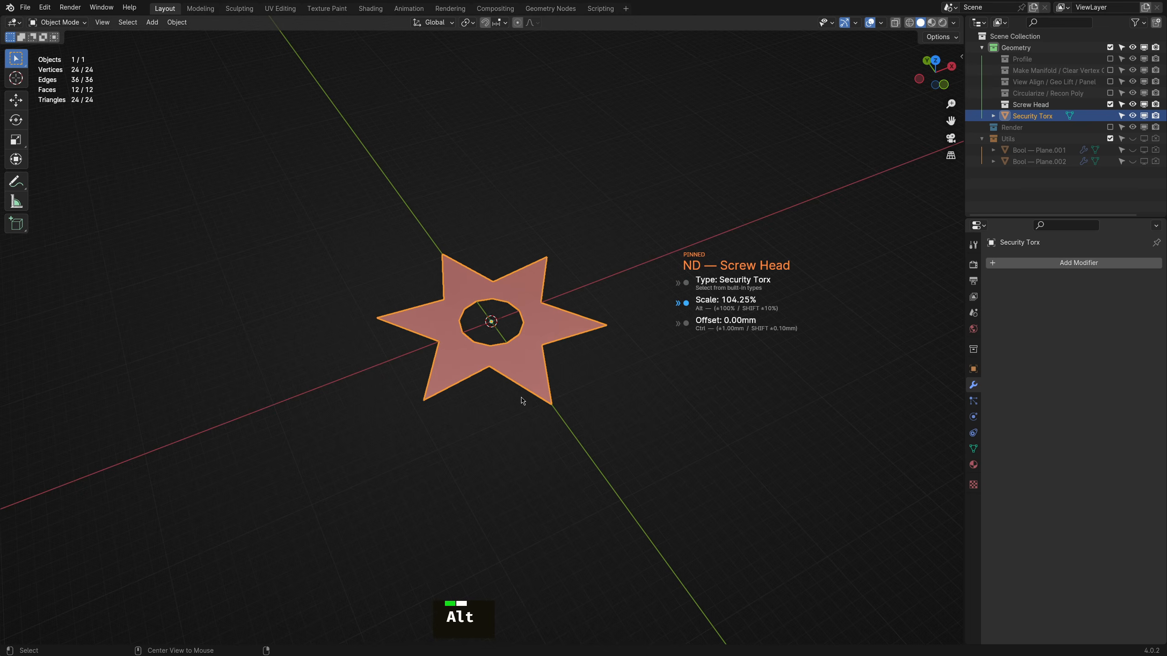
{"action": "key", "text": "ctrl"}
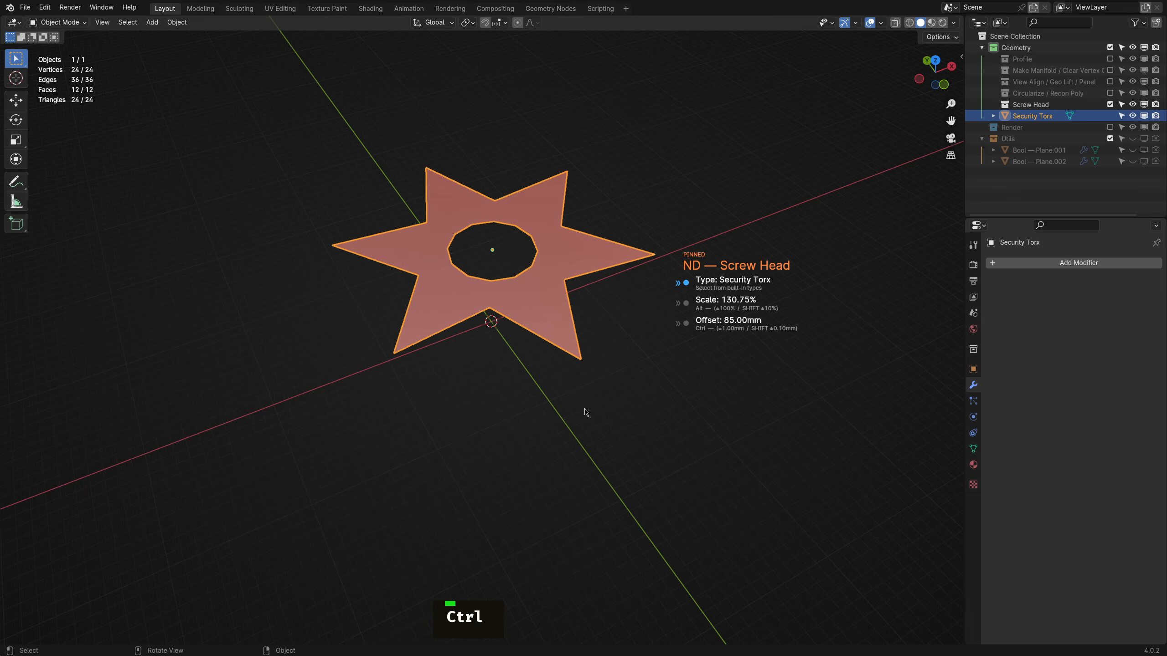
Go through further screw head types, including Polydrive, choose Phillips and finish the screw head with nothing selected.
{"action": "scroll", "coordinate": [585, 412], "scroll_direction": "up", "scroll_amount": 1}
{"action": "scroll", "coordinate": [585, 411], "scroll_direction": "up", "scroll_amount": 1}
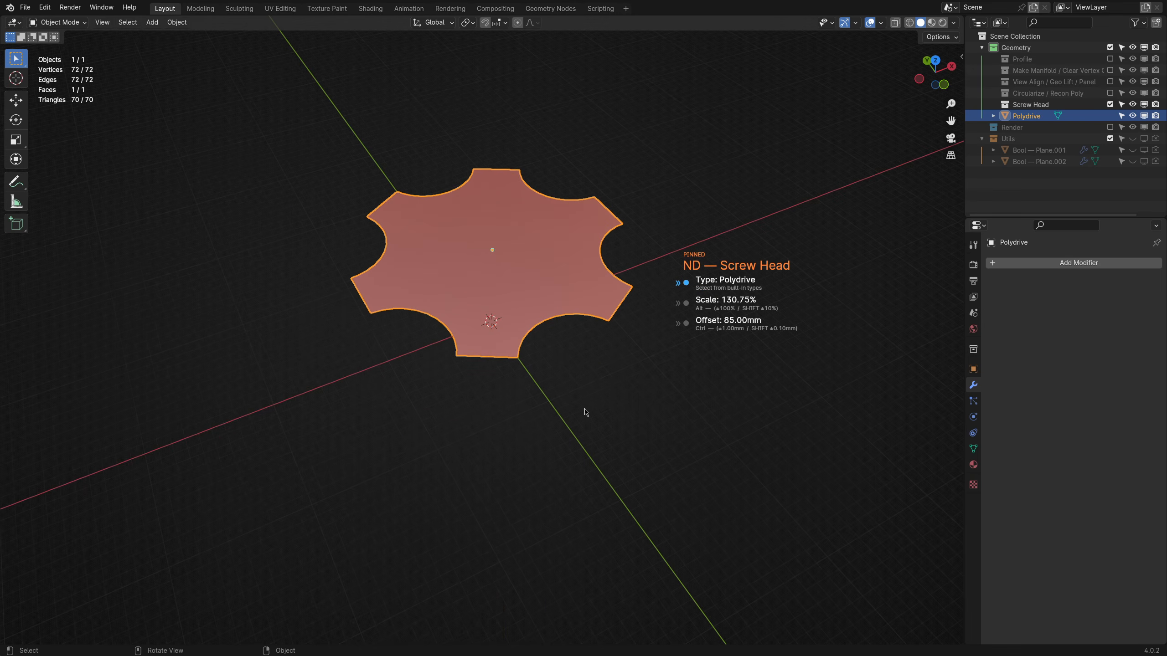
{"action": "scroll", "coordinate": [586, 412], "scroll_direction": "up", "scroll_amount": 2}
{"action": "scroll", "coordinate": [585, 412], "scroll_direction": "up", "scroll_amount": 1}
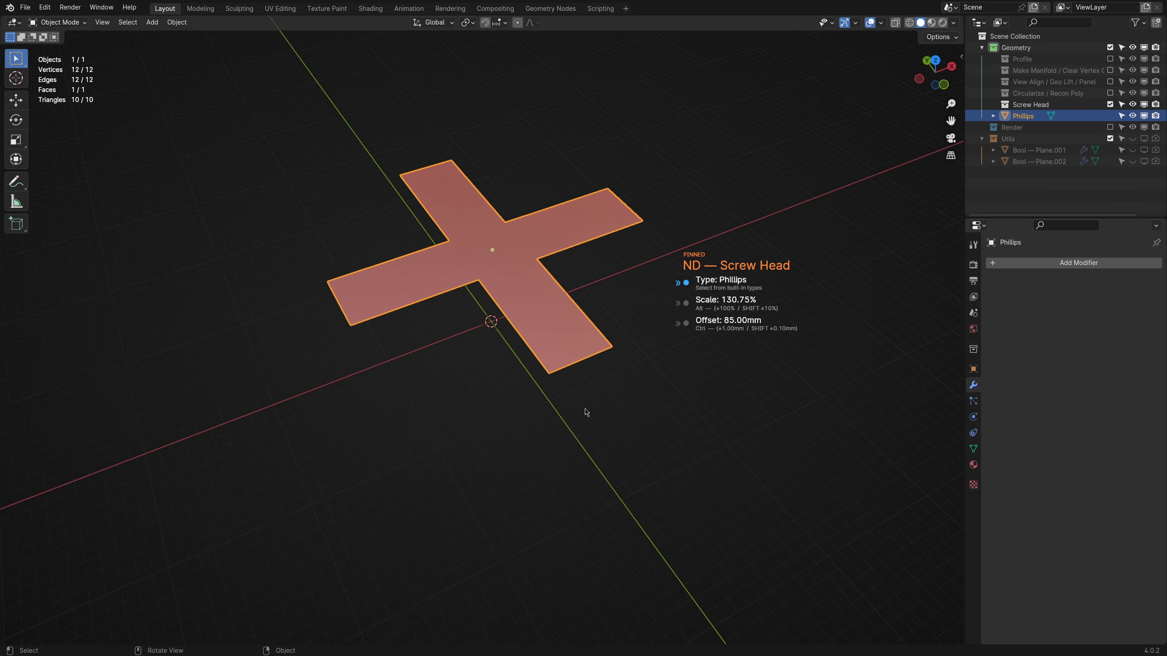
{"action": "left_click", "coordinate": [585, 412]}
{"action": "left_click", "coordinate": [314, 183]}
Examine the ND add-on's general preferences for the custom screw heads .blend file path, then close the preferences.
{"action": "left_click", "coordinate": [45, 7]}
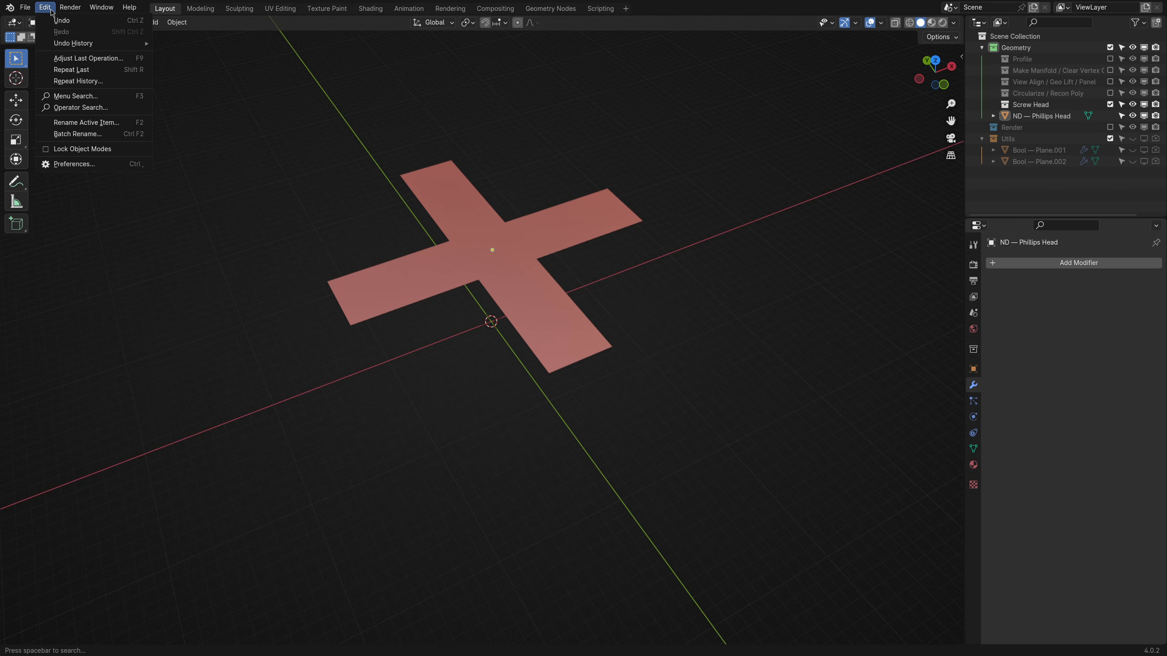
{"action": "left_click", "coordinate": [74, 164]}
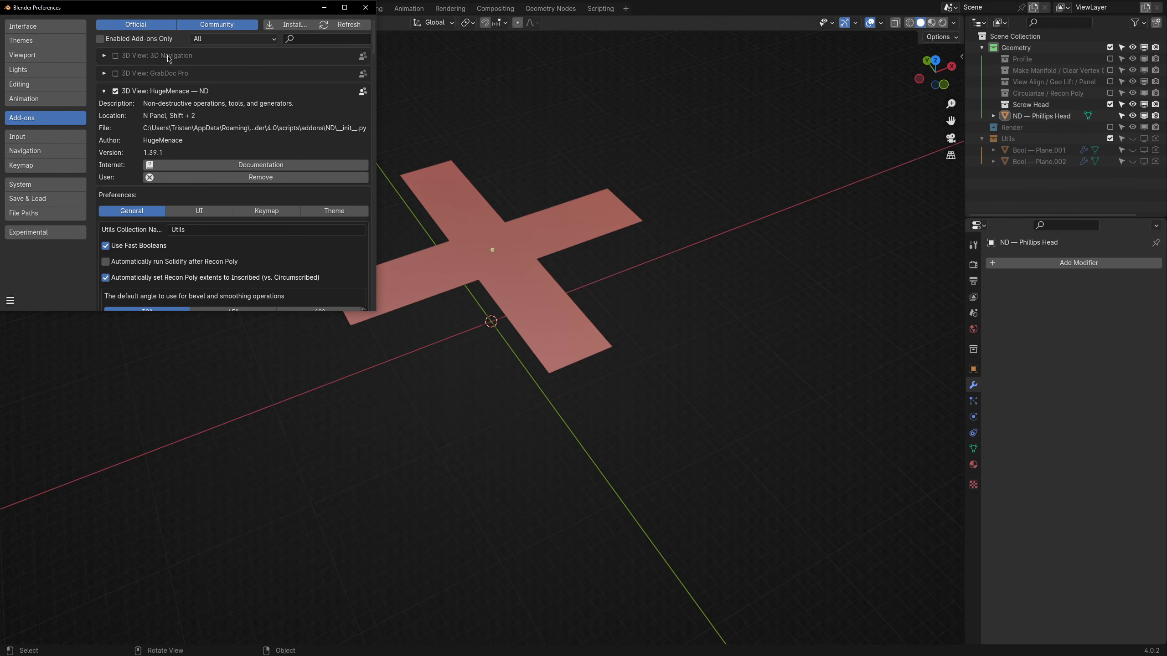
{"action": "left_click_drag", "start_coordinate": [528, 405], "coordinate": [758, 567]}
{"action": "scroll", "coordinate": [450, 367], "scroll_direction": "down", "scroll_amount": 1}
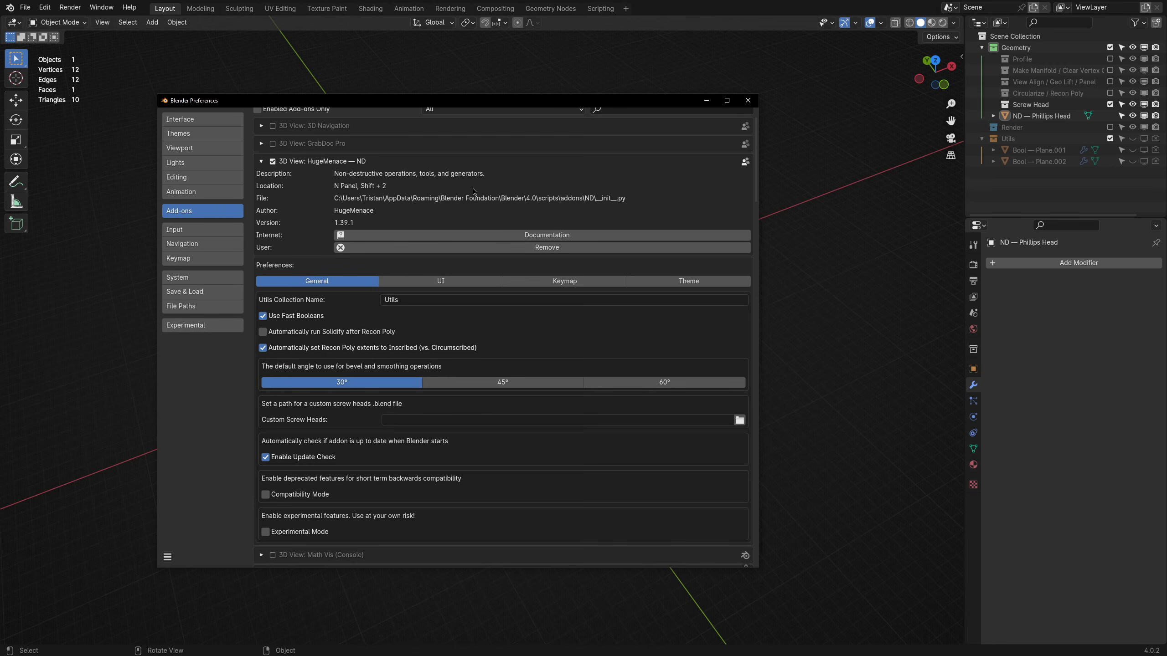
{"action": "left_click", "coordinate": [747, 101]}
Delete the Phillips screw head and bring up the list of ND Sketch tools.
{"action": "left_click", "coordinate": [507, 268]}
{"action": "key", "text": "x"}
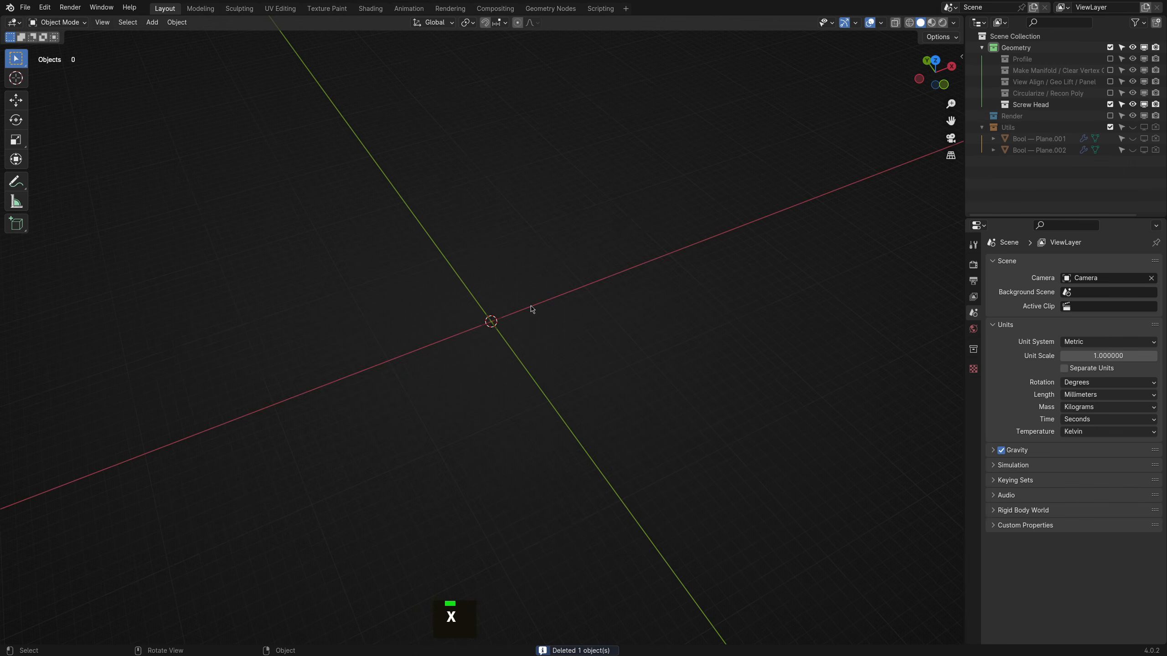
{"action": "key", "text": "alt+s"}
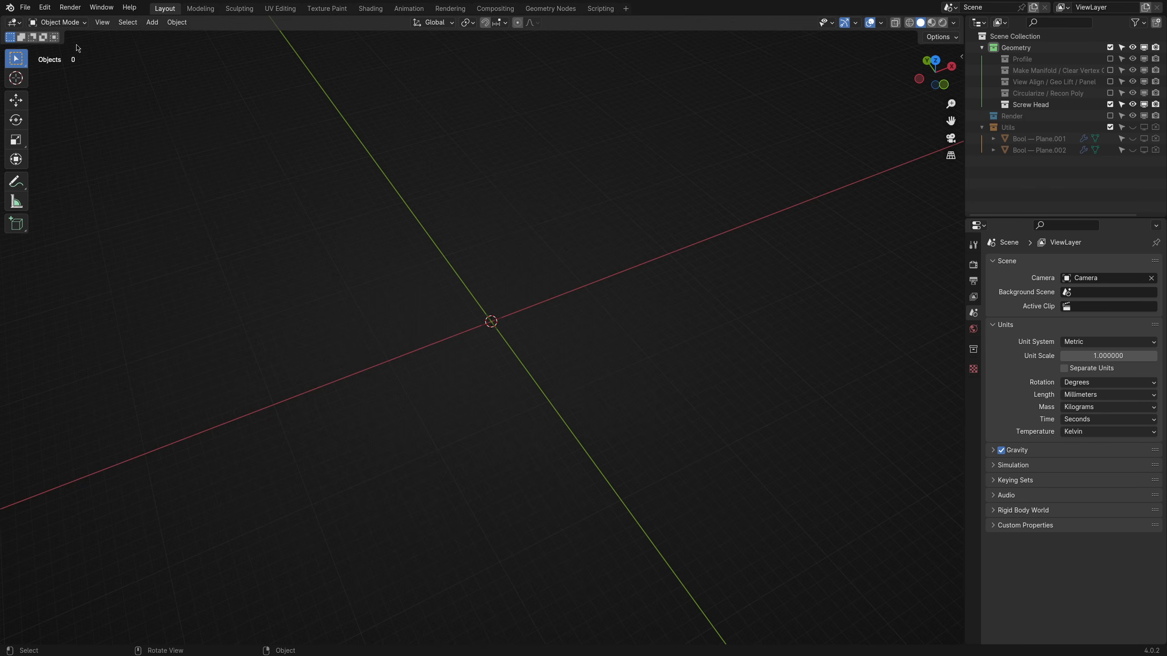
Examine the ND add-on's keymap preferences for the Sketch shortcut in Object Mode, then close the preferences.
{"action": "left_click", "coordinate": [44, 8]}
{"action": "left_click", "coordinate": [74, 164]}
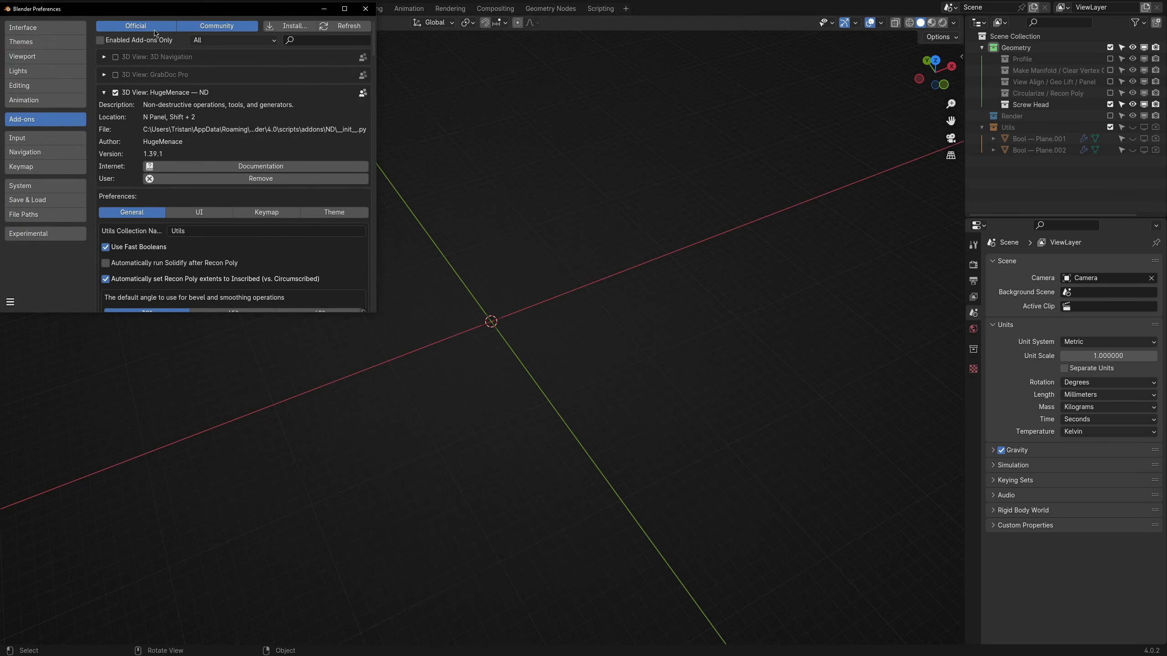
{"action": "left_click", "coordinate": [513, 320]}
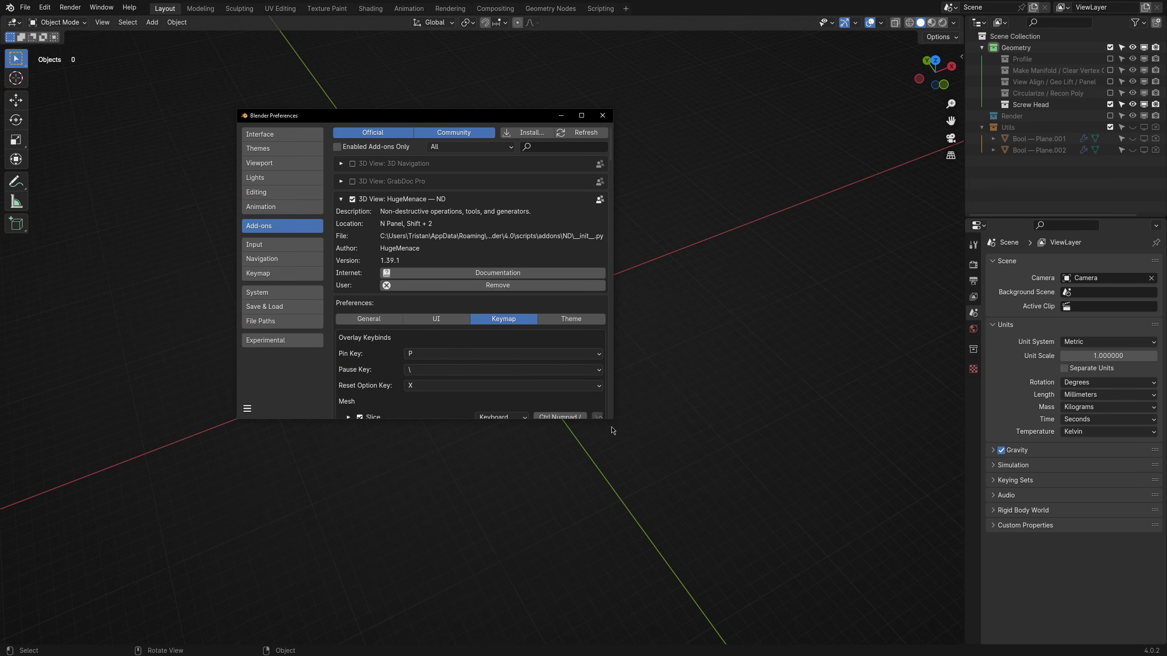
{"action": "left_click_drag", "start_coordinate": [614, 419], "coordinate": [810, 597]}
{"action": "scroll", "coordinate": [487, 403], "scroll_direction": "down", "scroll_amount": 3}
{"action": "scroll", "coordinate": [487, 404], "scroll_direction": "down", "scroll_amount": 6}
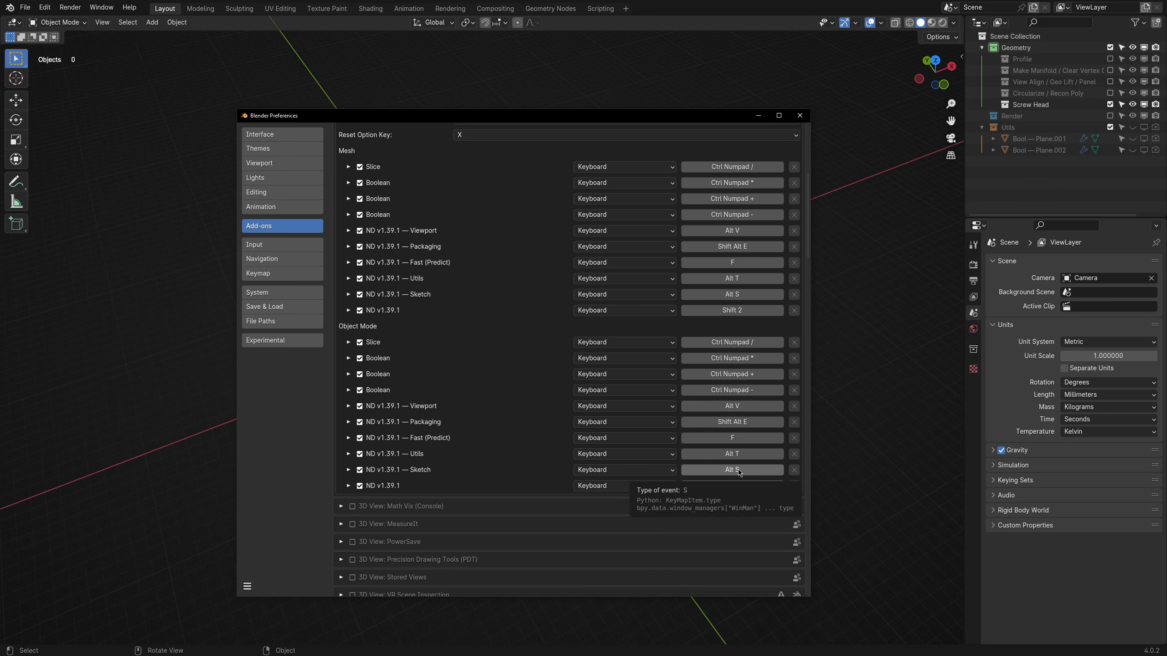
{"action": "left_click", "coordinate": [799, 115]}
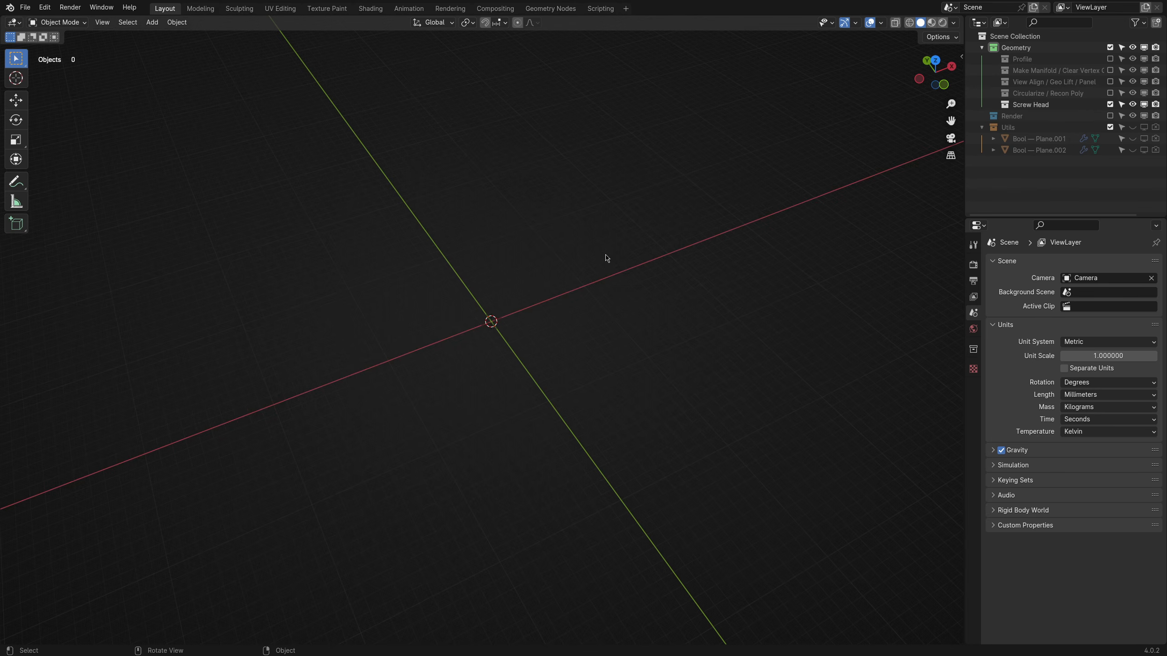